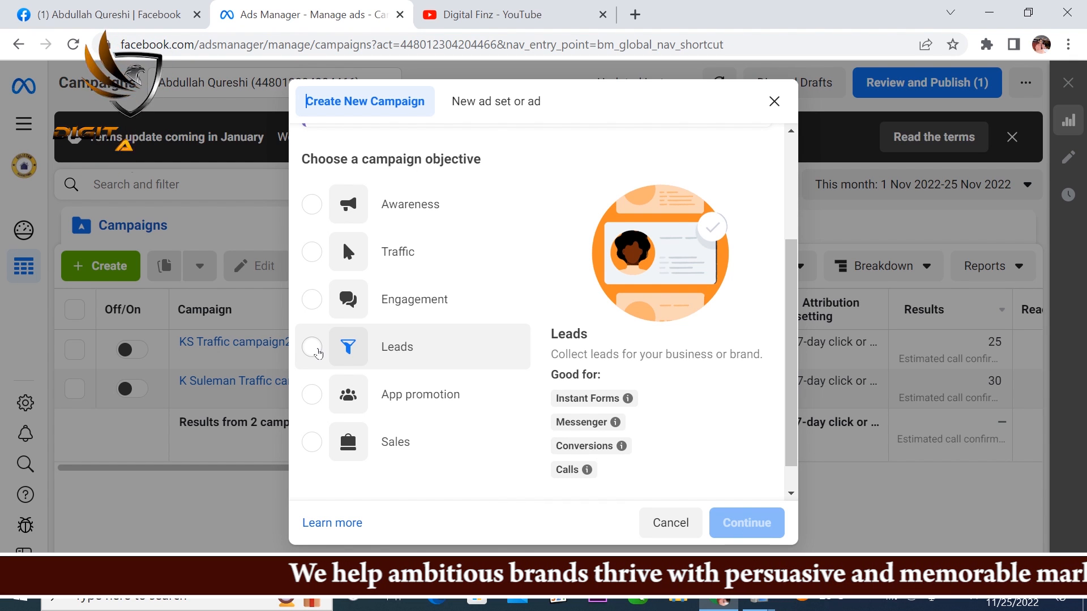
Step: Create a new campaign with the Leads objective and show the additional options in its campaign details
click(319, 353)
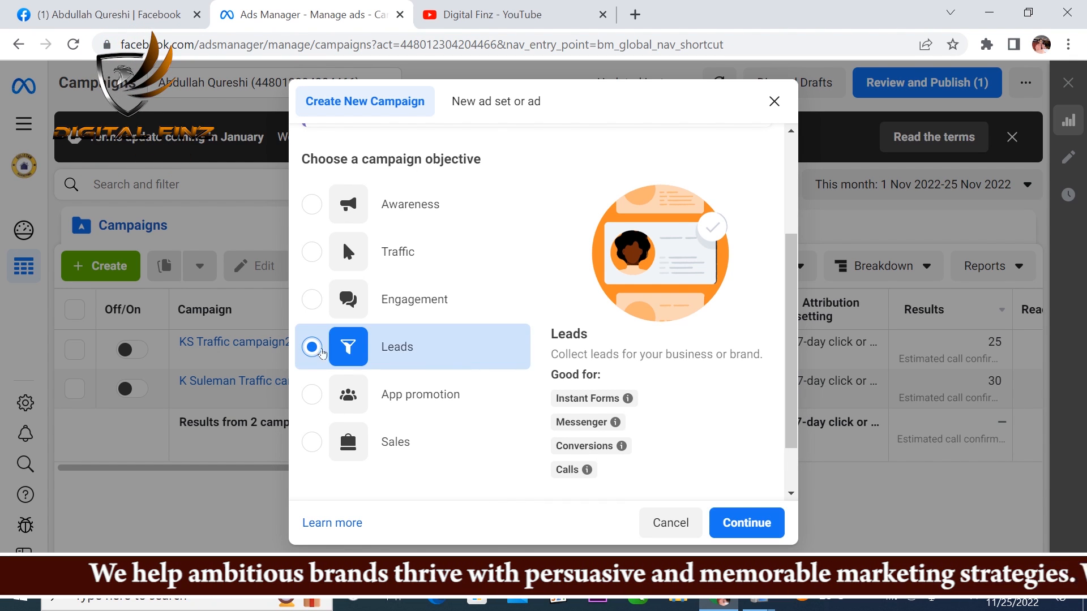
click(740, 522)
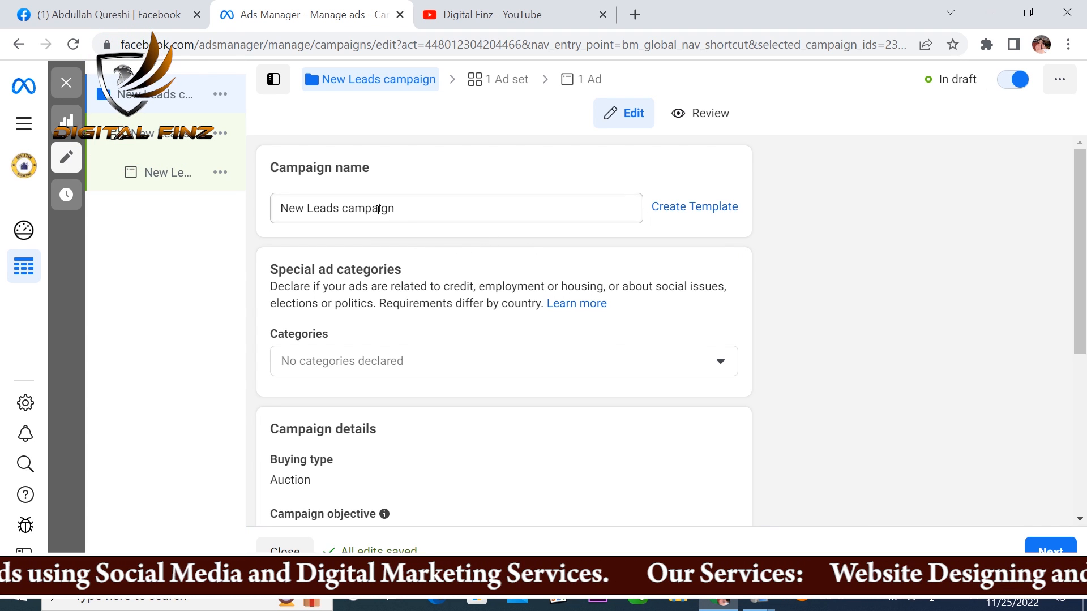
scroll(337, 333, down, 3)
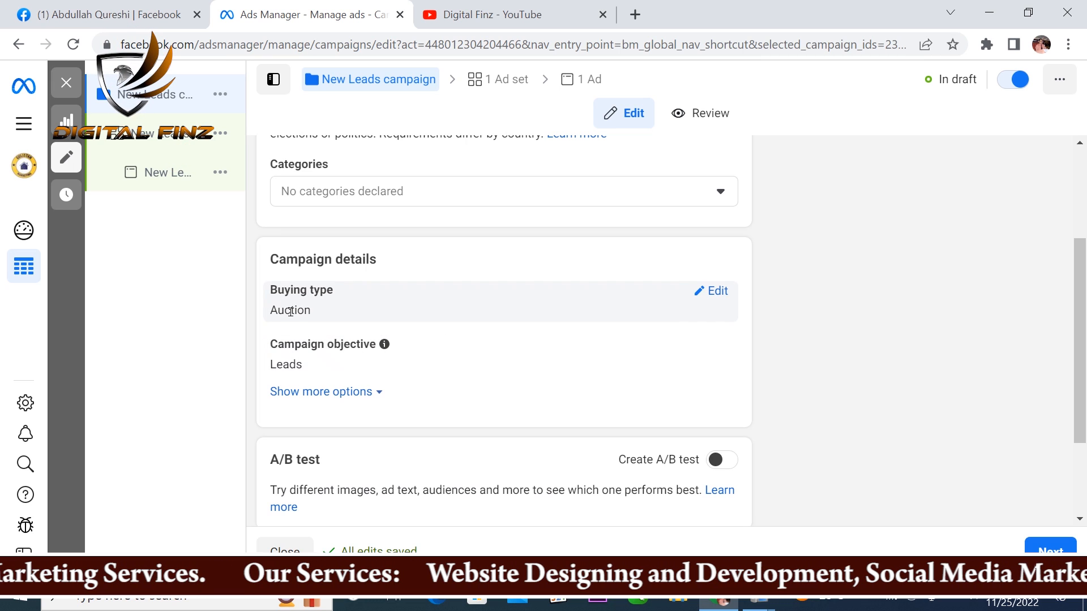
scroll(453, 329, down, 2)
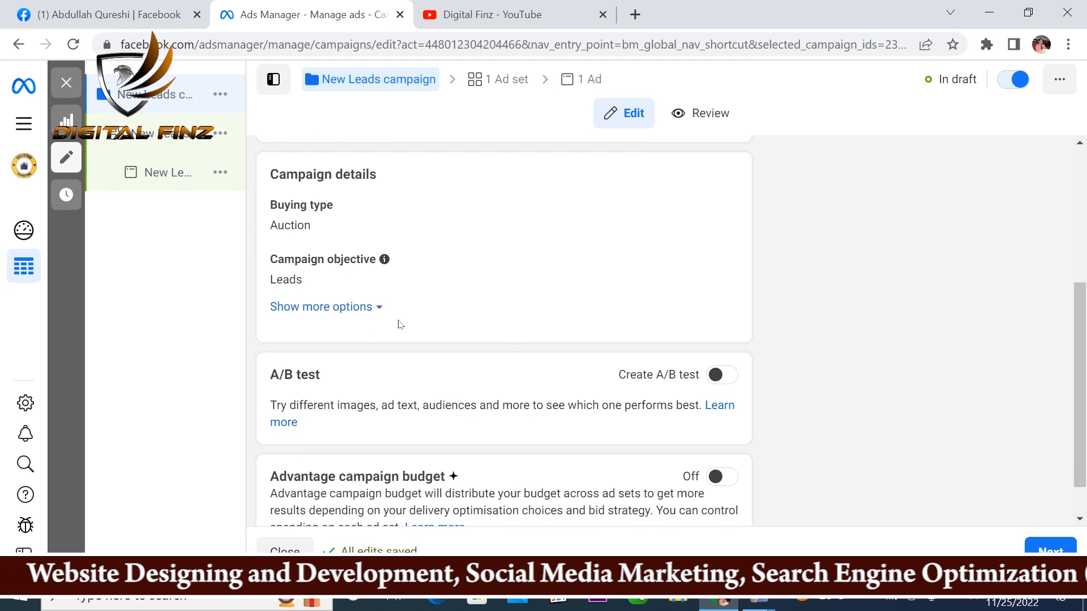
click(356, 308)
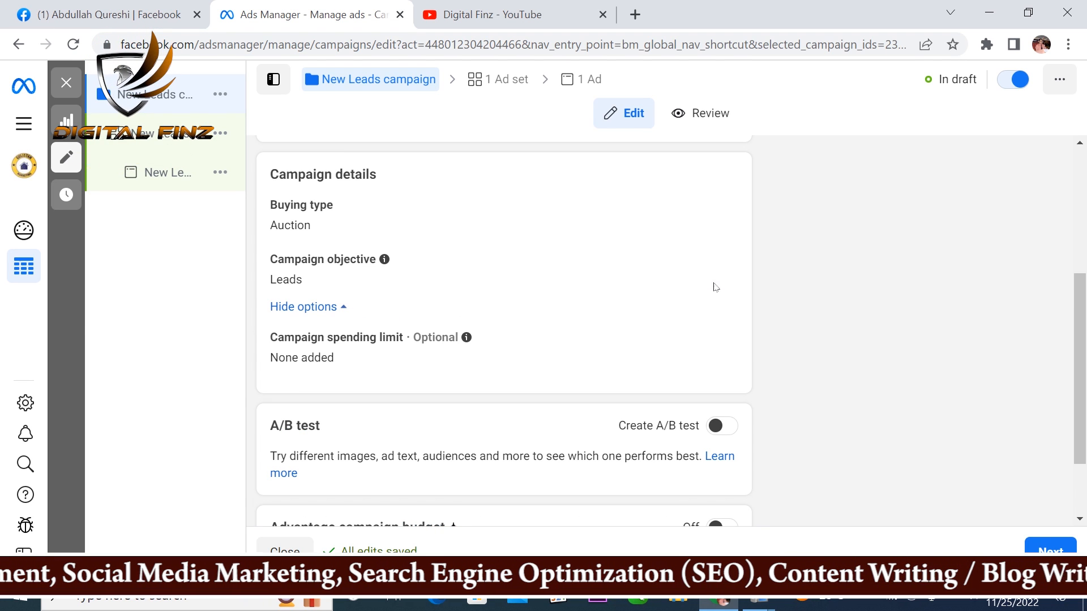
scroll(736, 317, down, 2)
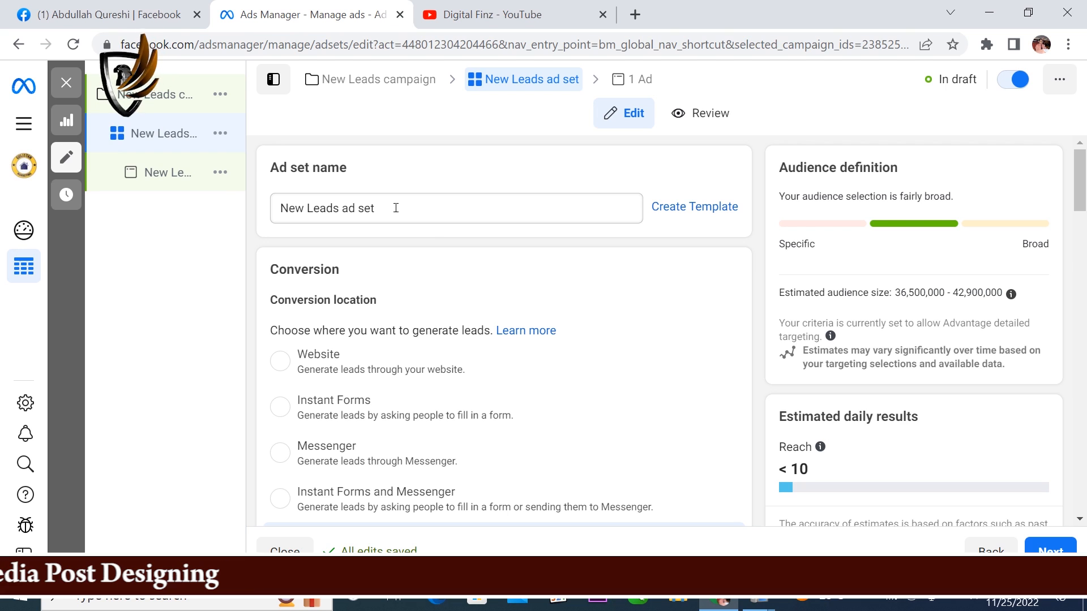
Step: Switch the Leads ad set's budget type to Lifetime budget
scroll(511, 304, down, 3)
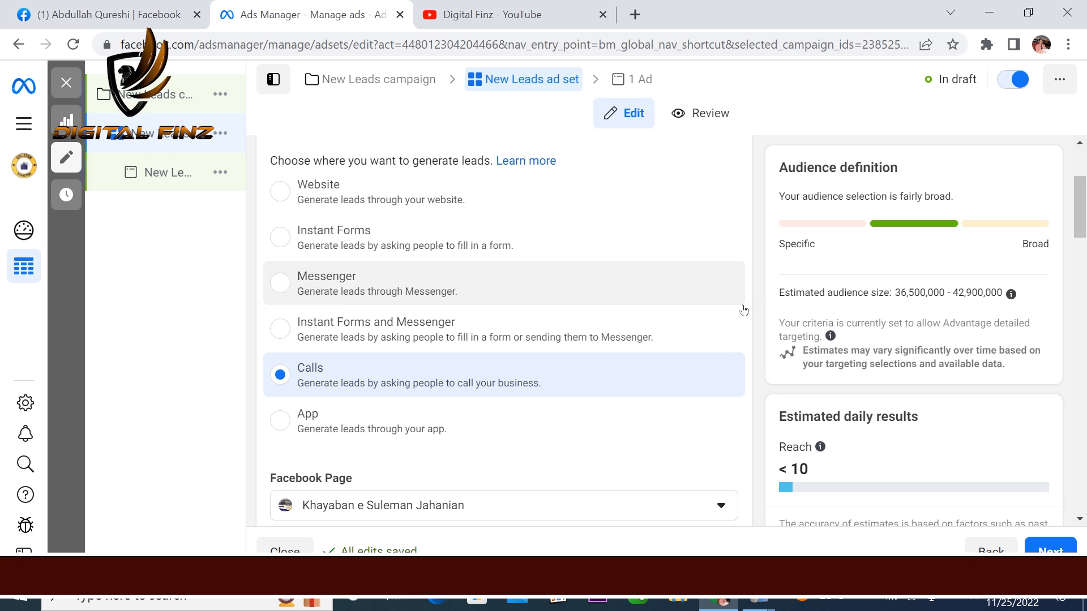
scroll(444, 333, down, 3)
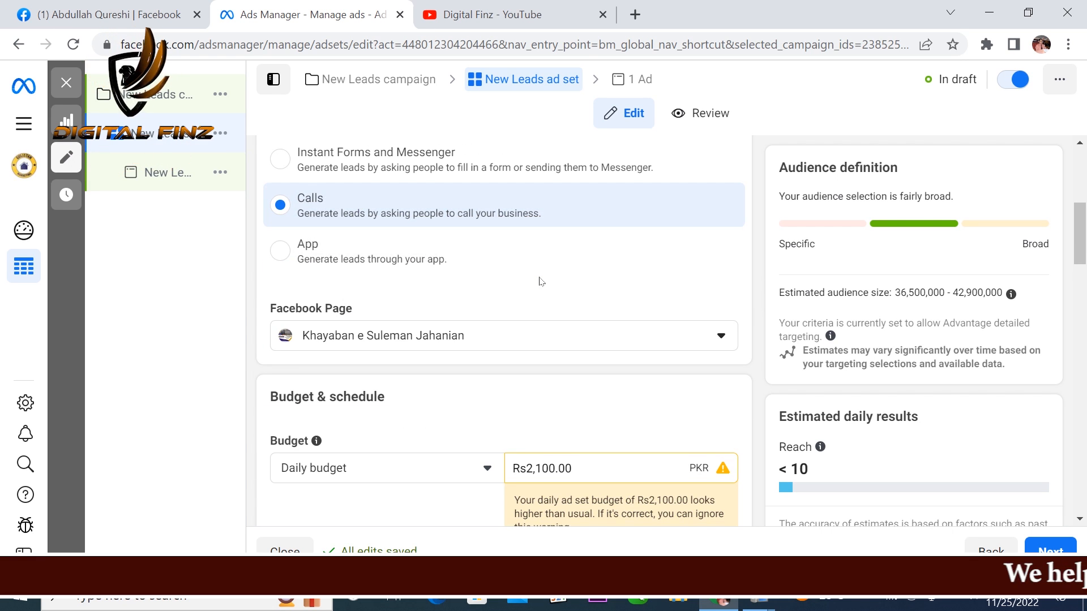
scroll(540, 282, down, 1)
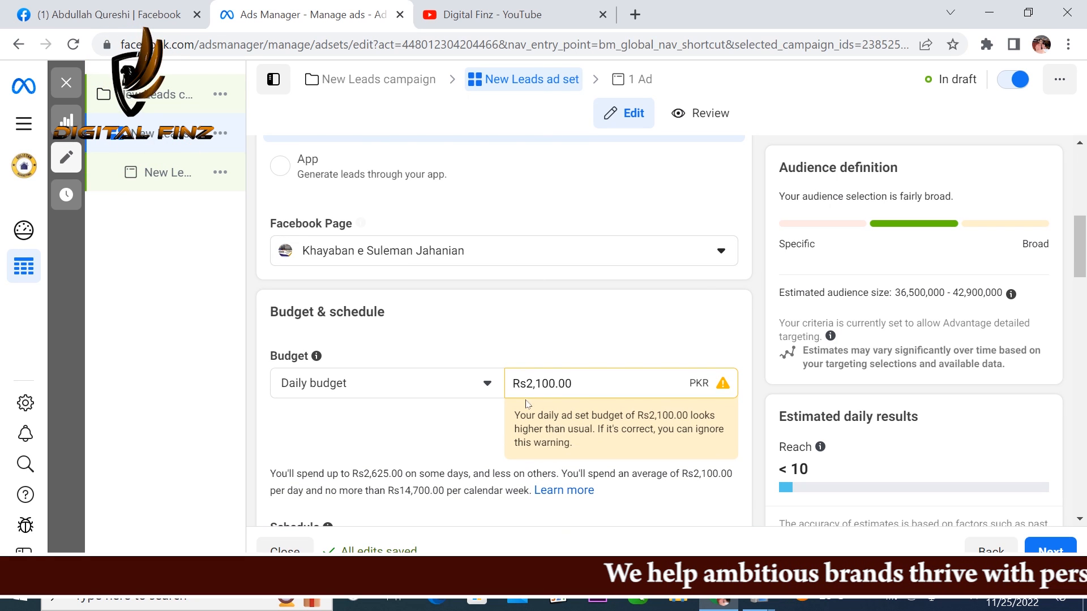
scroll(612, 383, down, 3)
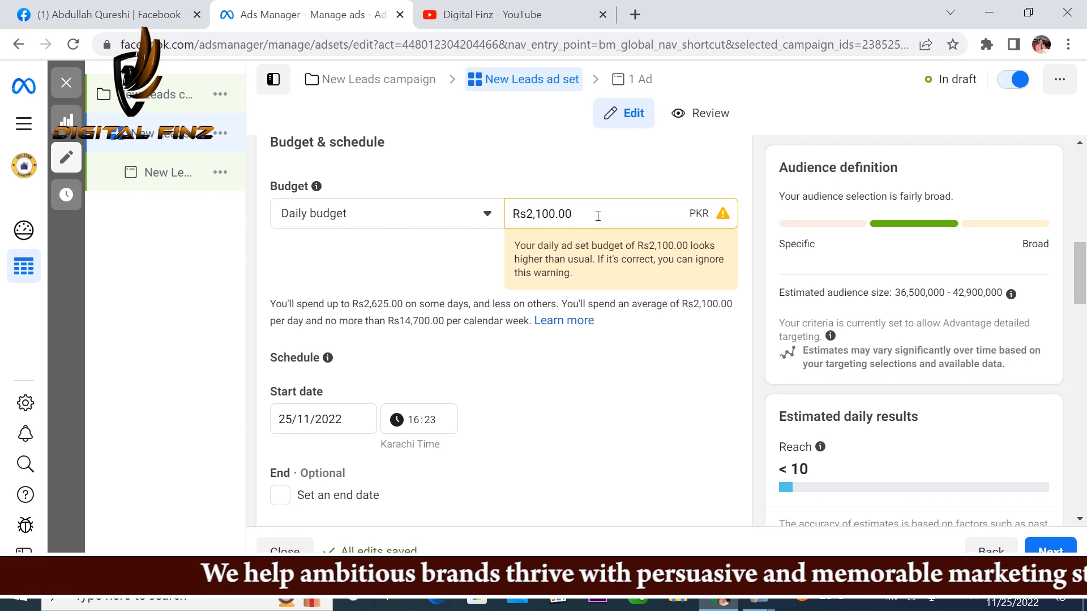
click(486, 215)
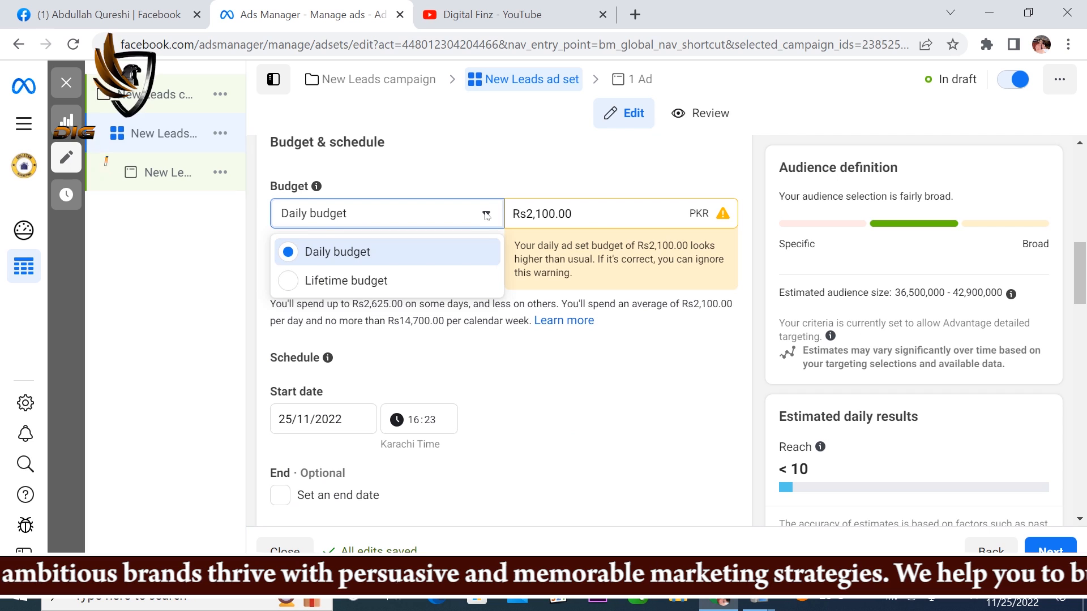
click(396, 283)
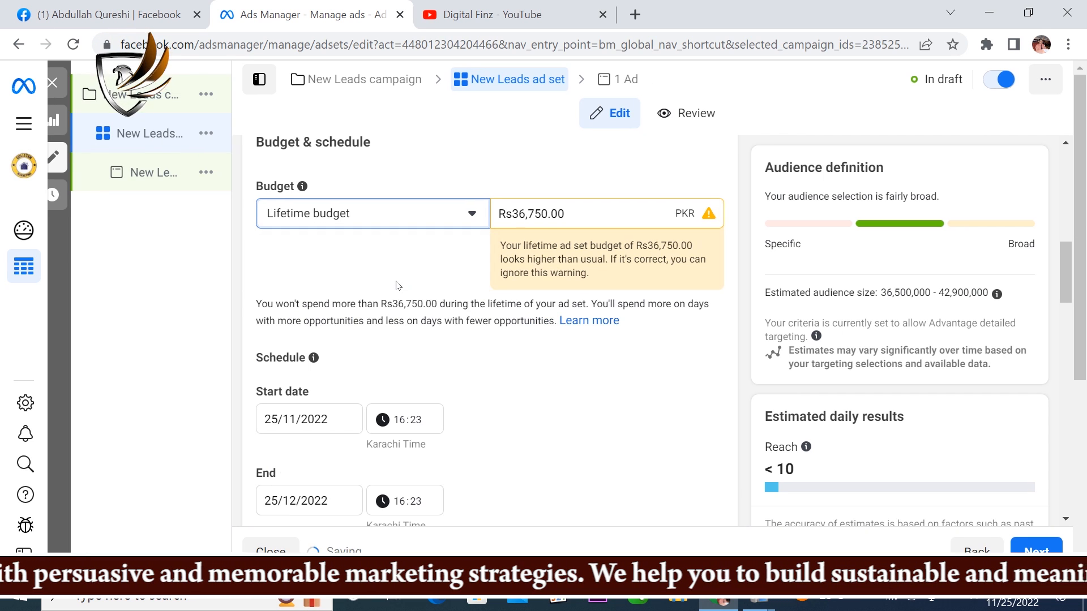
Step: Set the ad set's lifetime budget to Rs5,000
click(580, 213)
drag(600, 212, 529, 211)
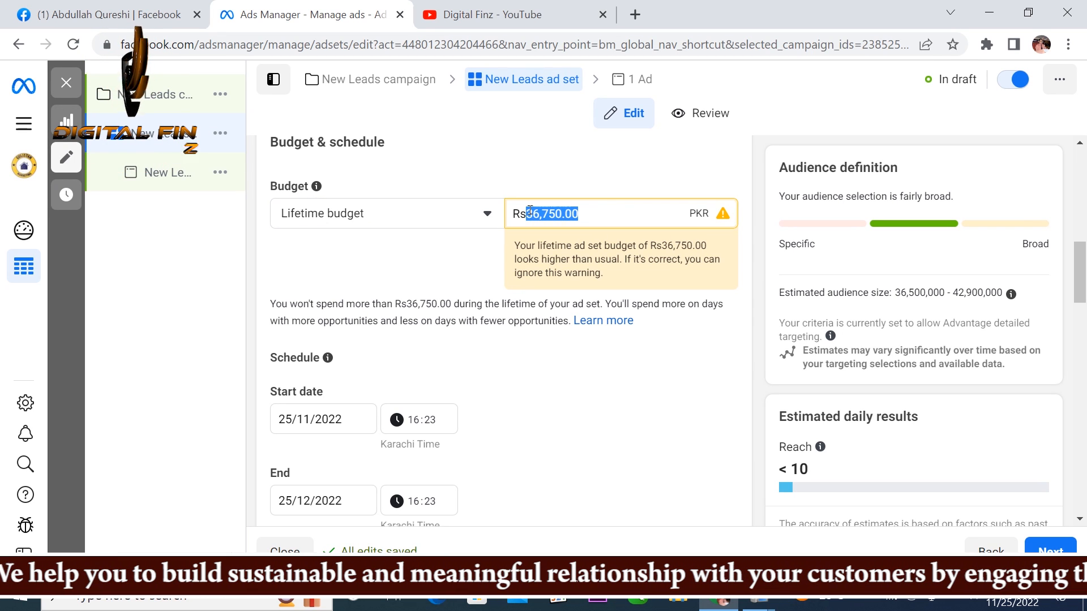
text(5000)
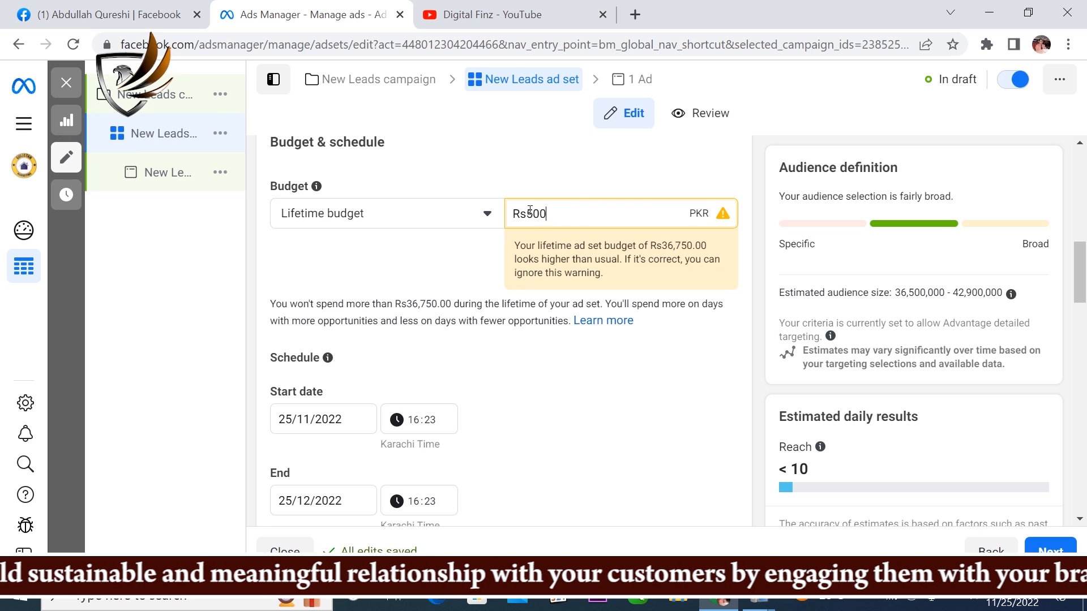
click(745, 274)
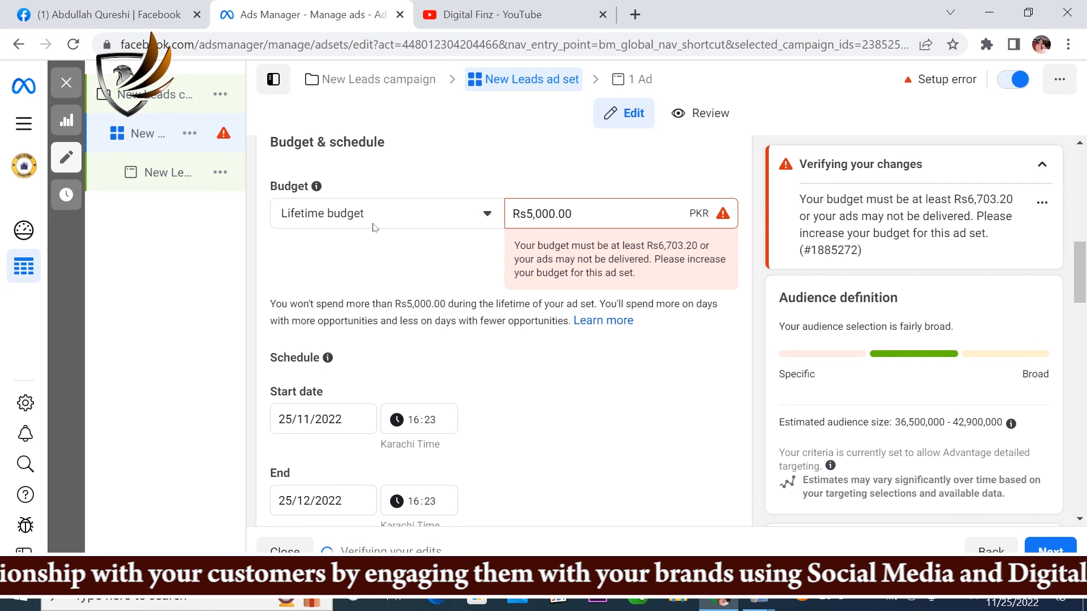
Step: Set the ad set's start time on the schedule to 17:23
scroll(443, 225, up, 2)
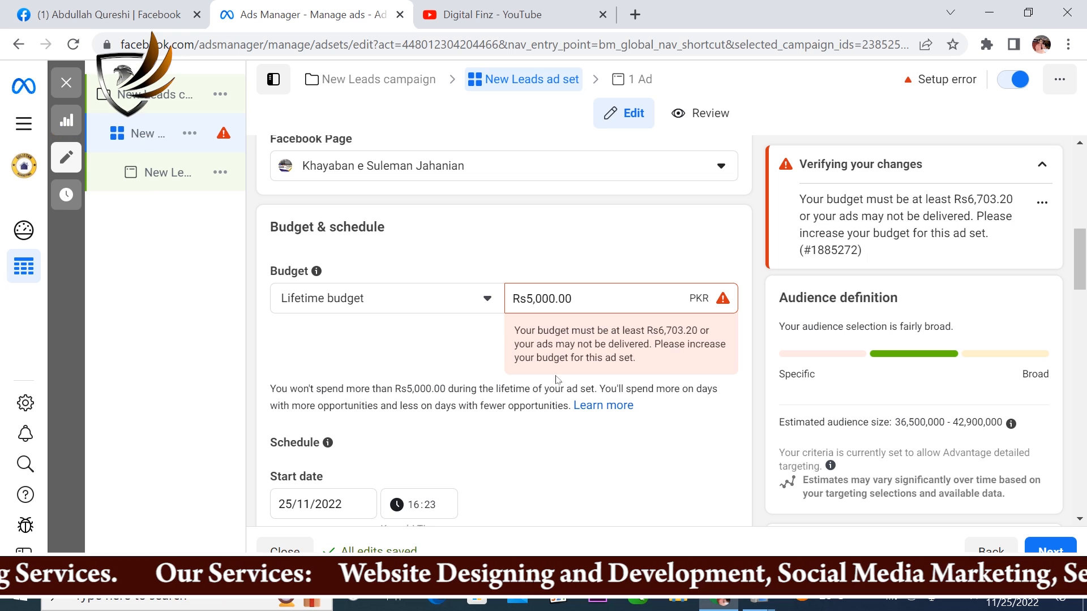
scroll(568, 375, down, 3)
scroll(473, 304, up, 3)
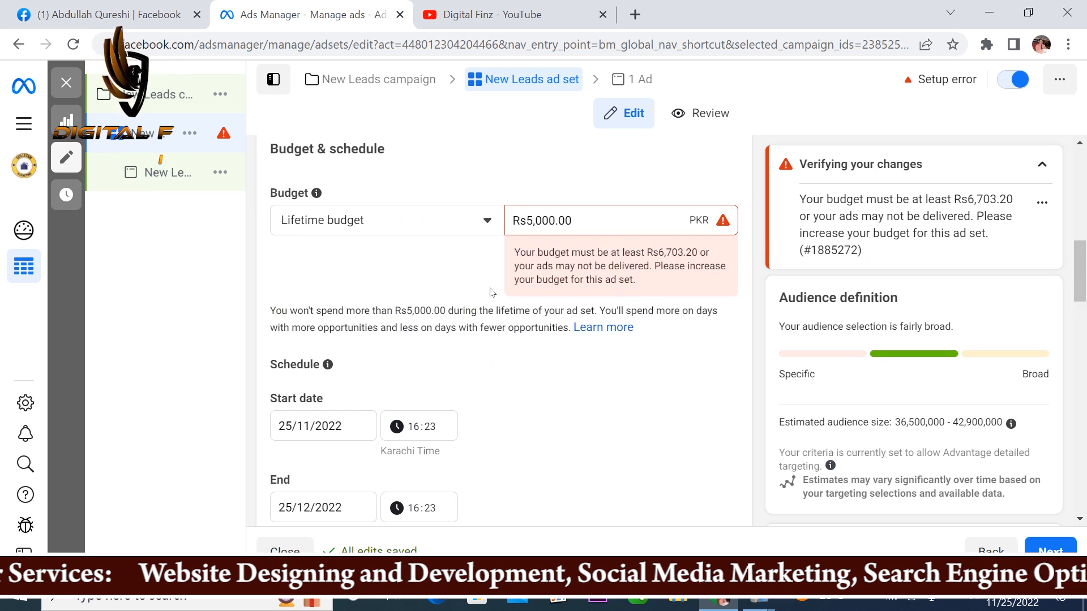
scroll(417, 401, down, 3)
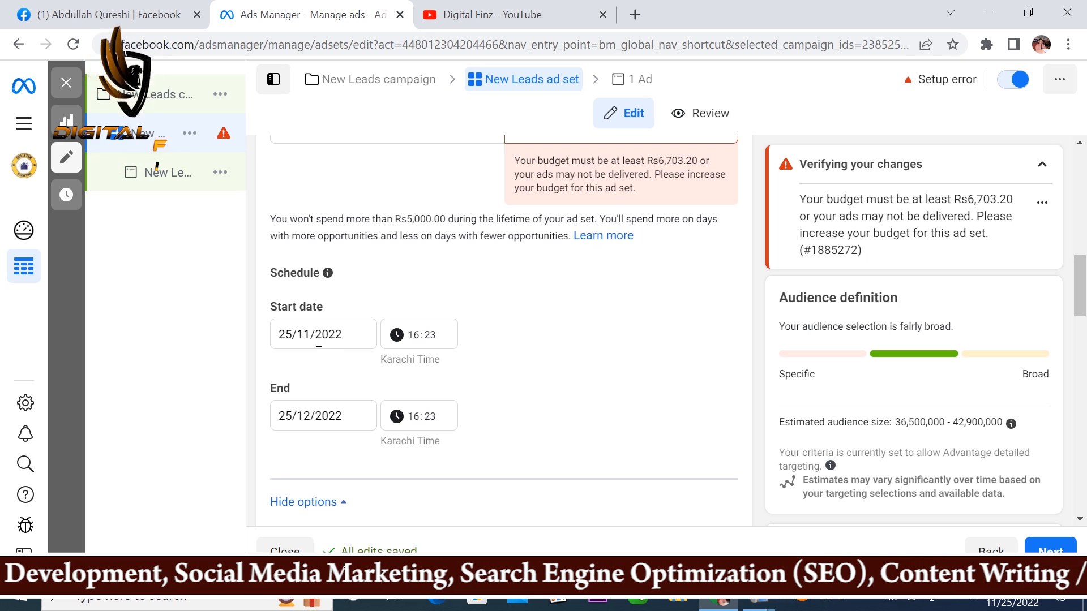
click(416, 337)
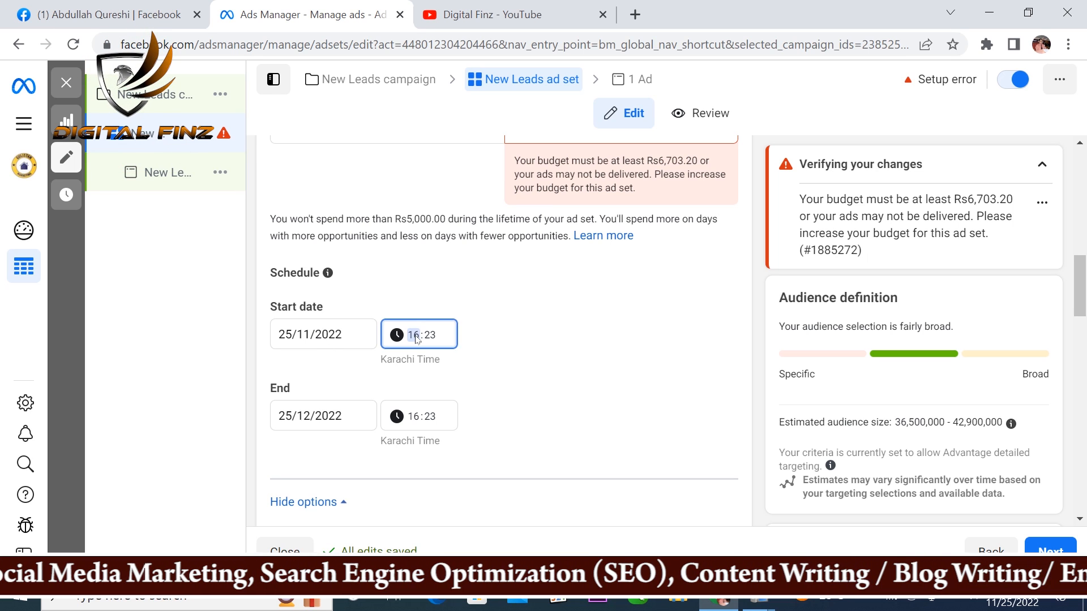
text(17)
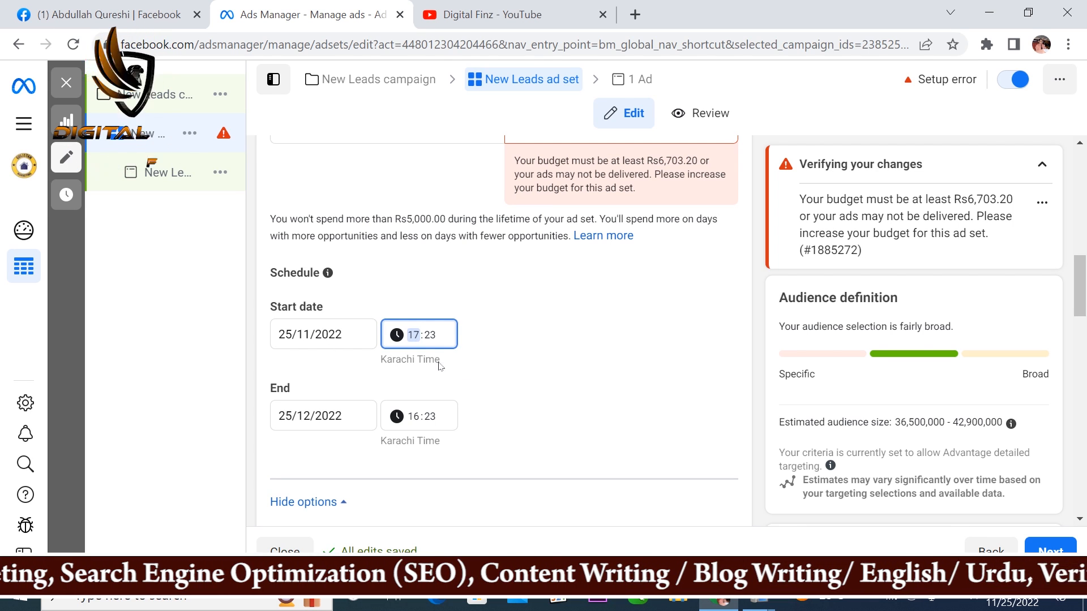
click(438, 362)
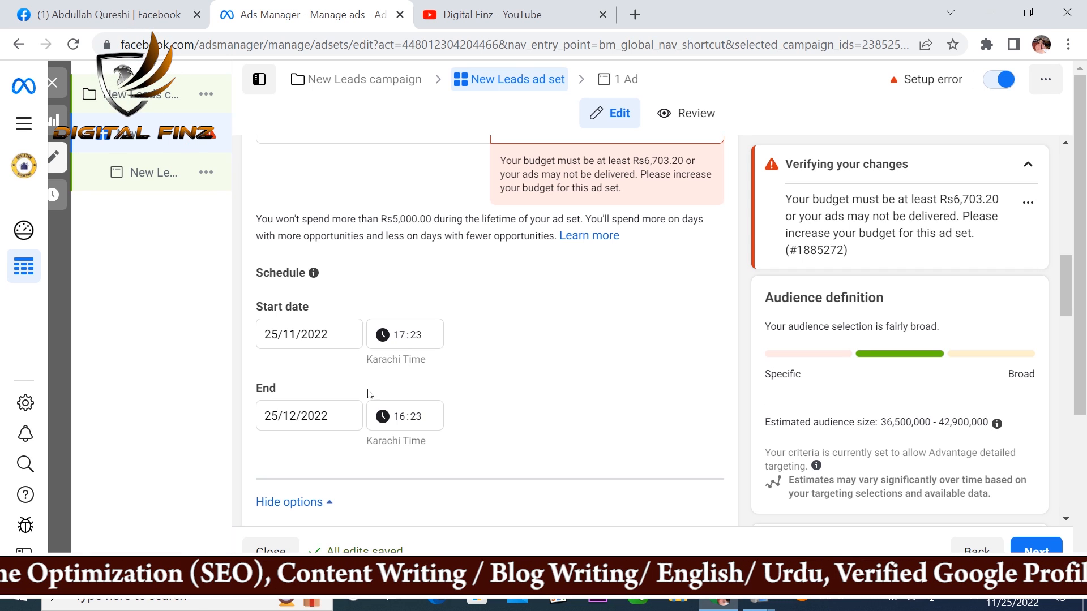
Step: Set the ad set's end date to 29/12/2022
click(303, 420)
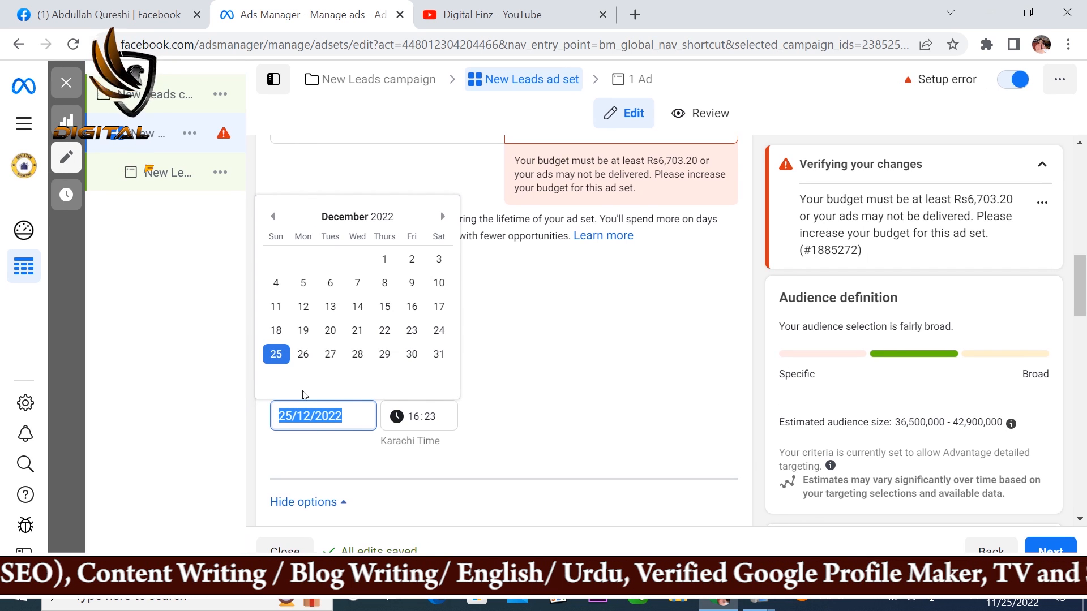
click(384, 355)
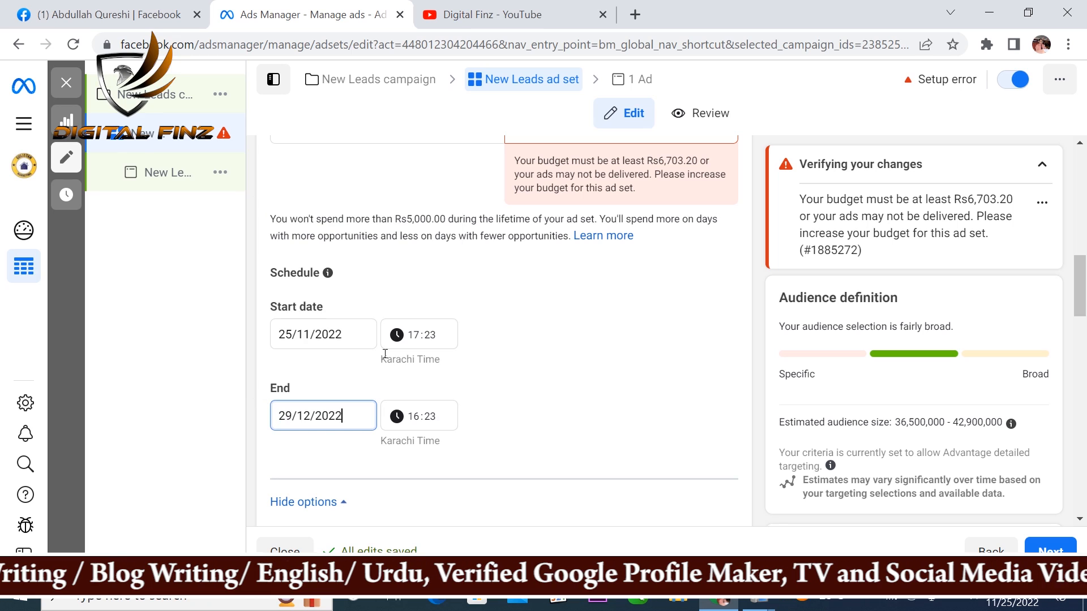
click(403, 421)
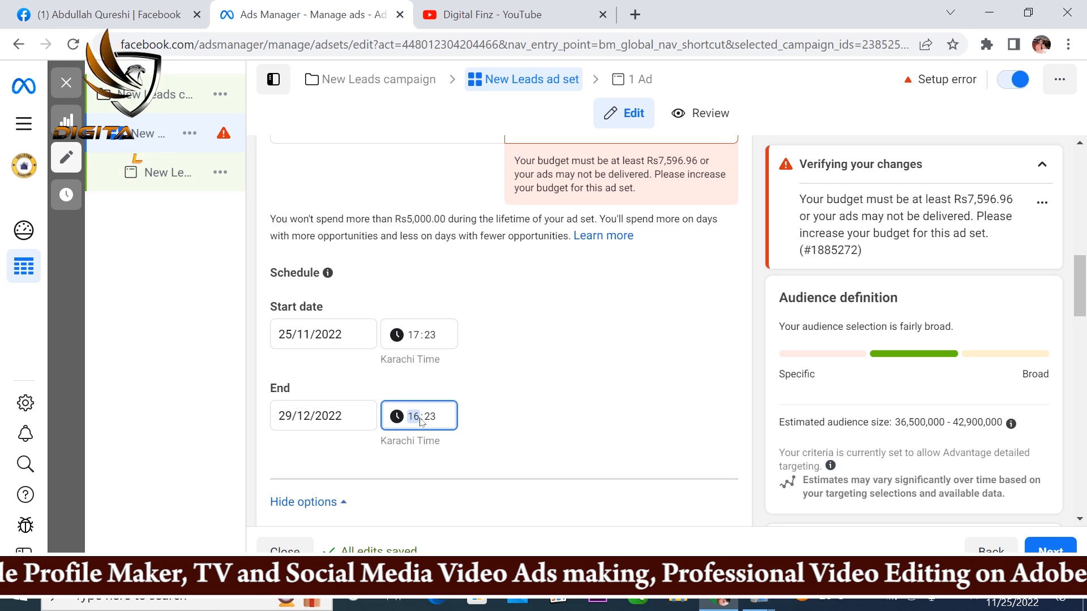
click(538, 416)
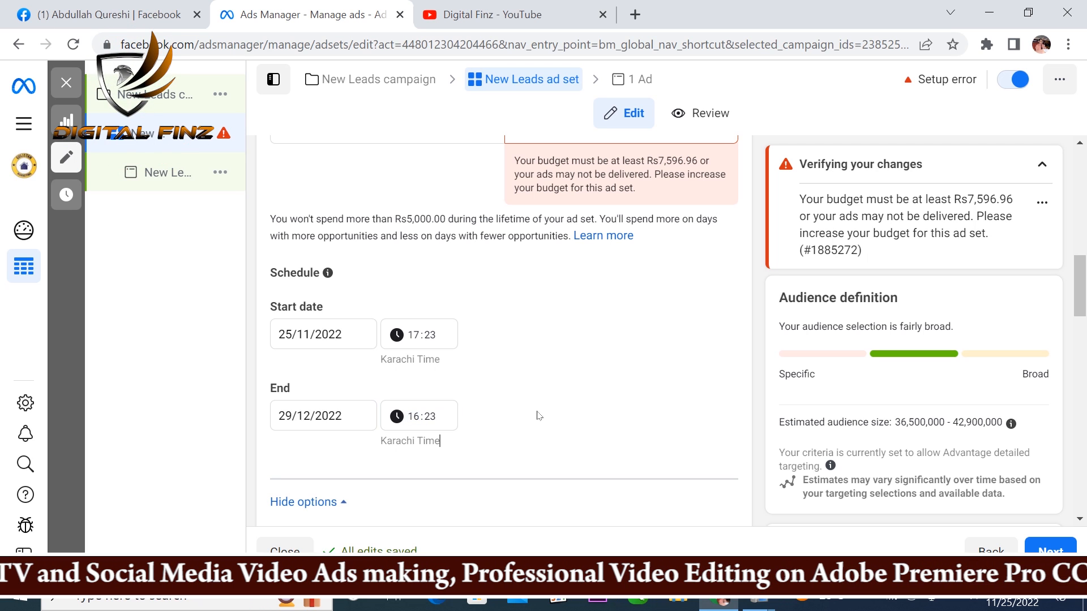
Step: Set the ad set's lifetime budget to Rs8,000
scroll(539, 415, up, 2)
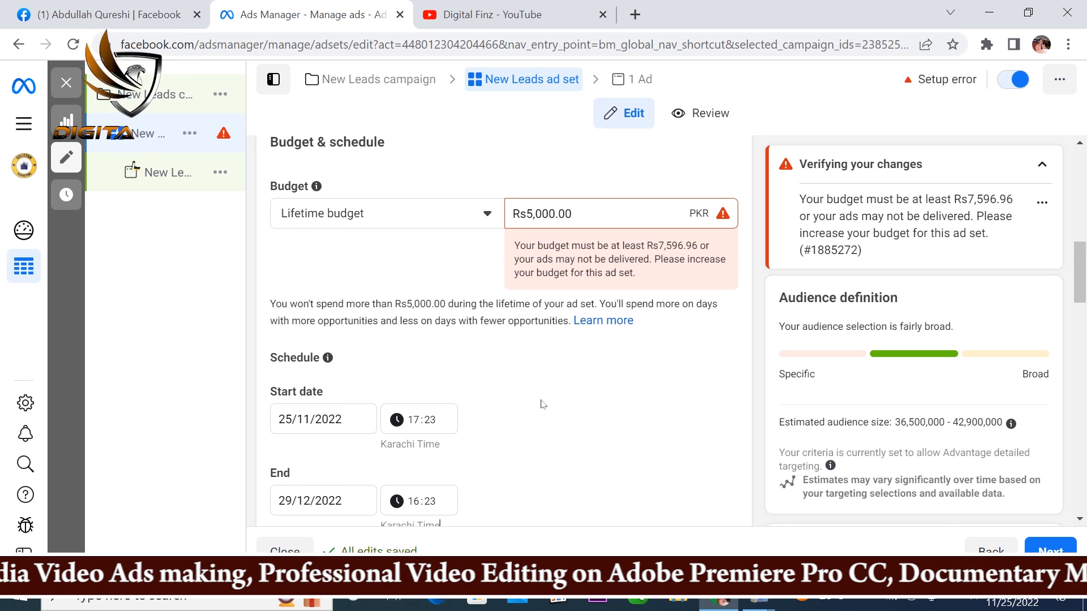
scroll(558, 369, down, 2)
scroll(656, 330, up, 4)
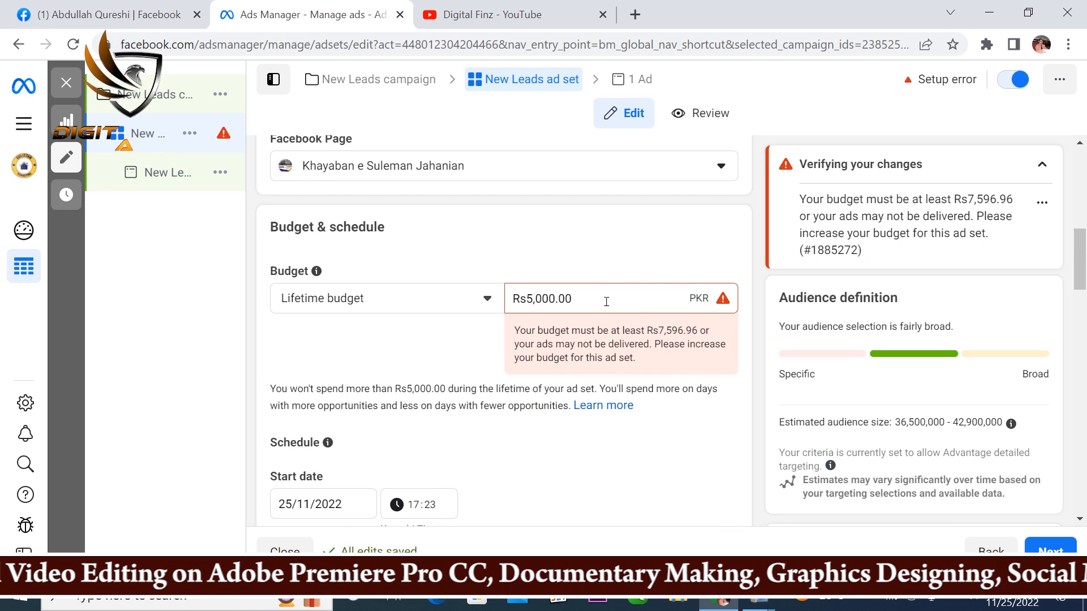
drag(572, 298, 527, 299)
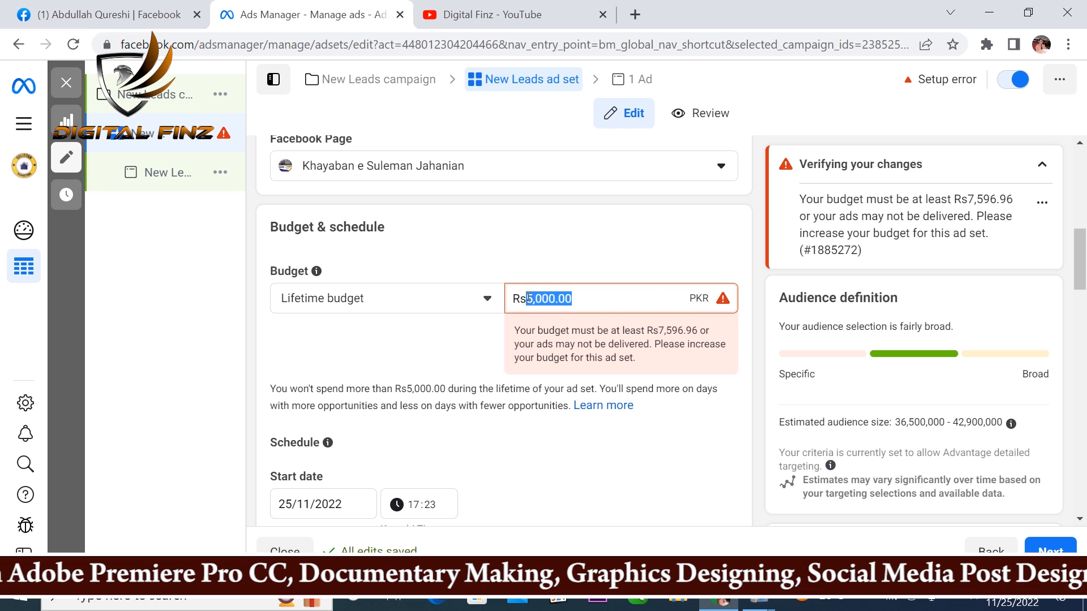
text(8000)
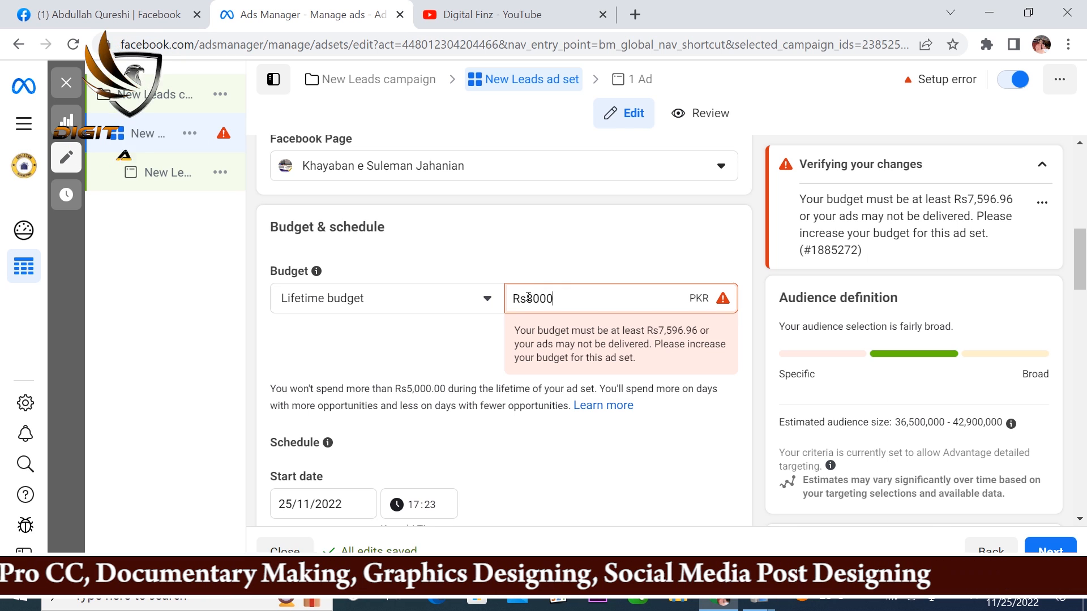
click(731, 401)
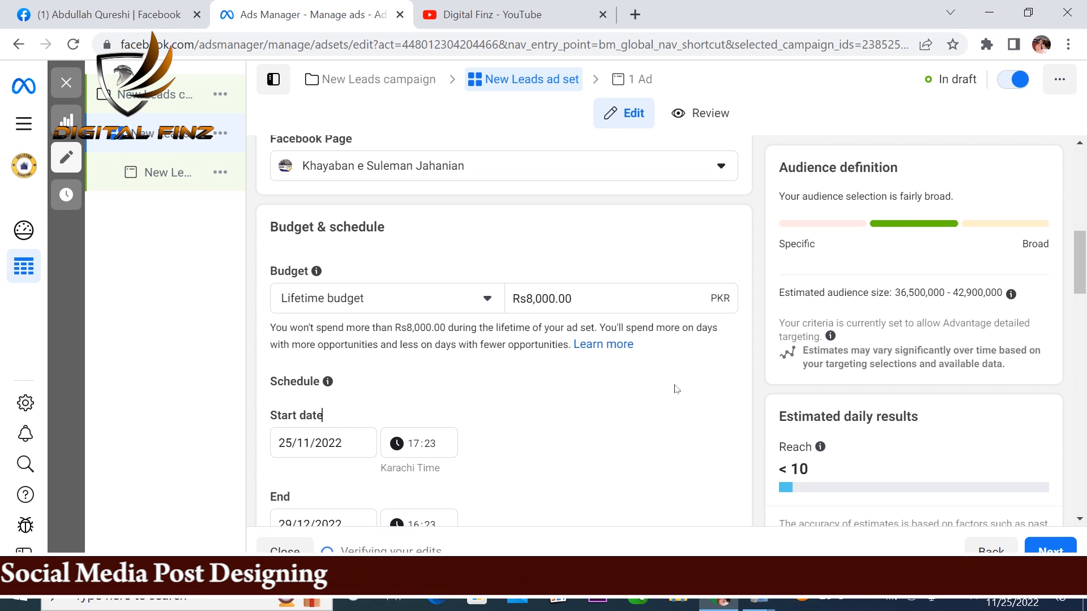
Step: Review the ad set's budget, schedule, ad scheduling and audience sections
scroll(677, 391, down, 1)
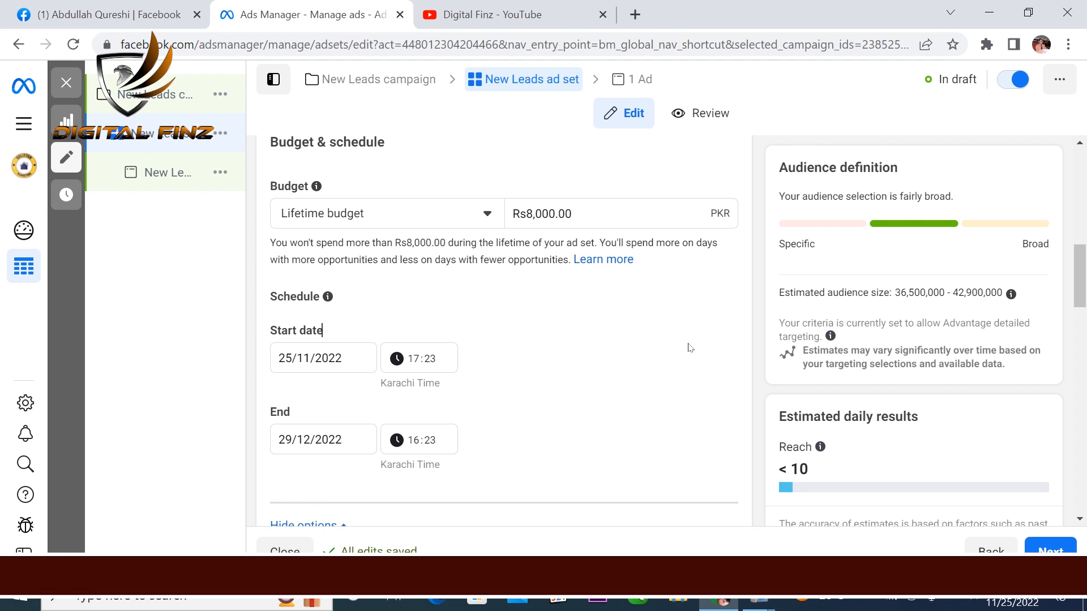
scroll(689, 348, down, 2)
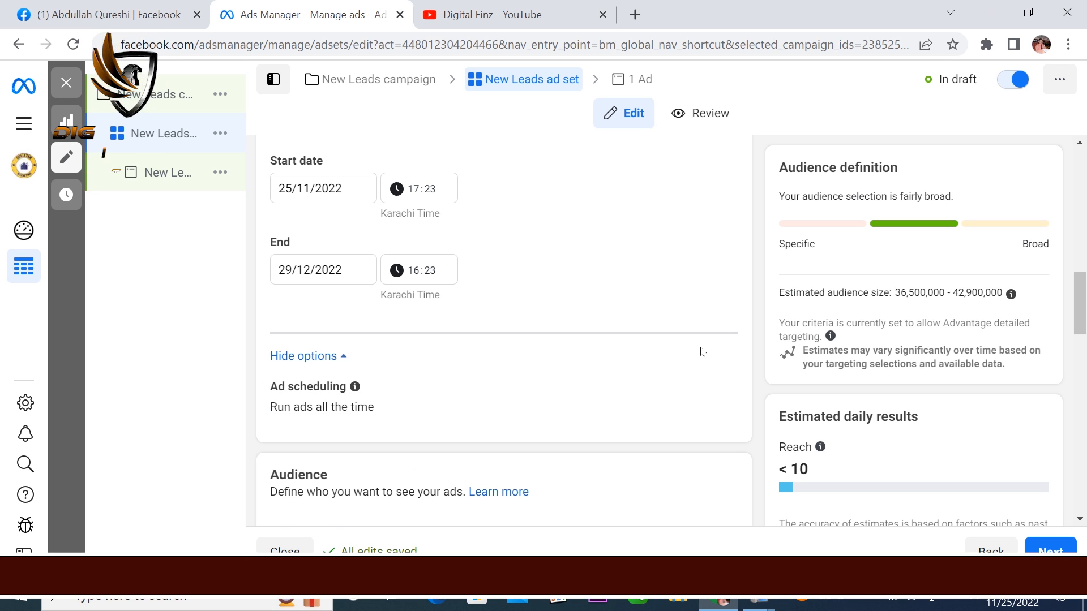
scroll(413, 339, down, 1)
scroll(414, 339, down, 3)
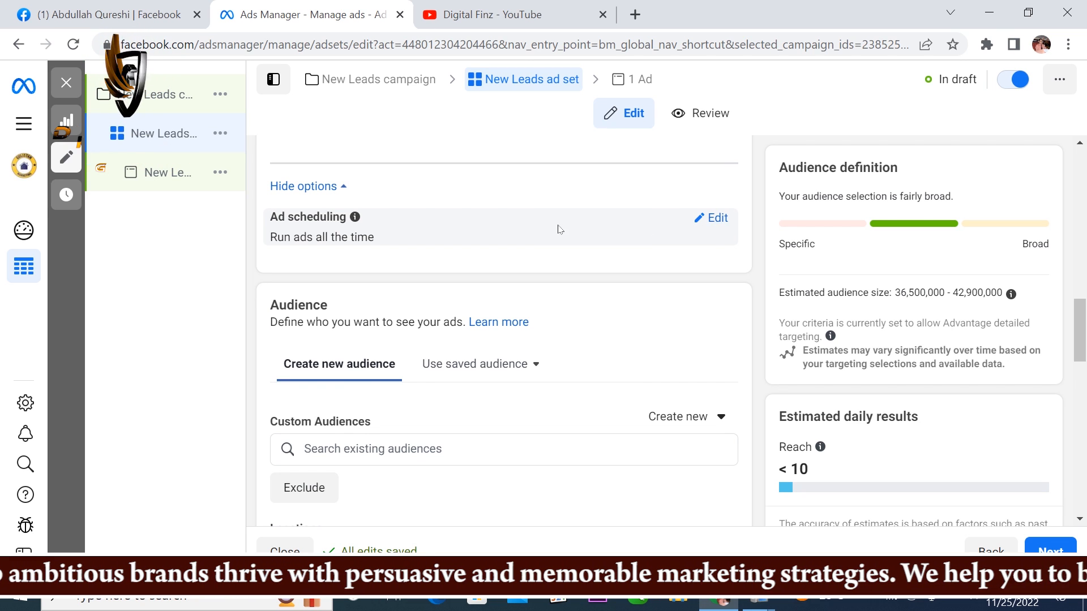
scroll(560, 228, up, 9)
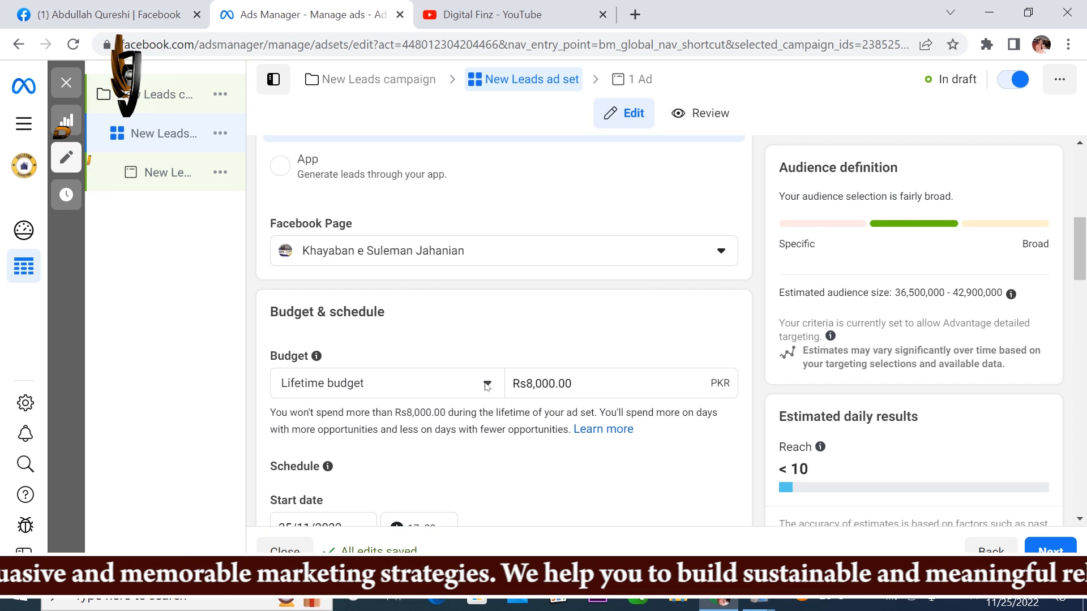
scroll(656, 419, down, 5)
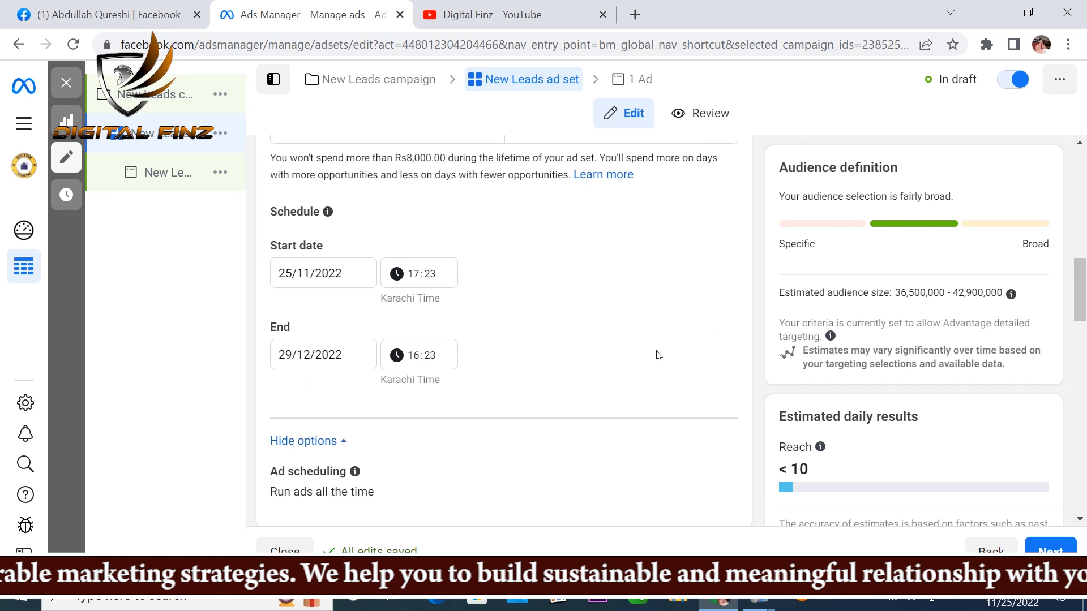
Step: Turn on running ads on a schedule in the ad set's ad scheduling options
scroll(656, 355, down, 3)
scroll(642, 356, up, 6)
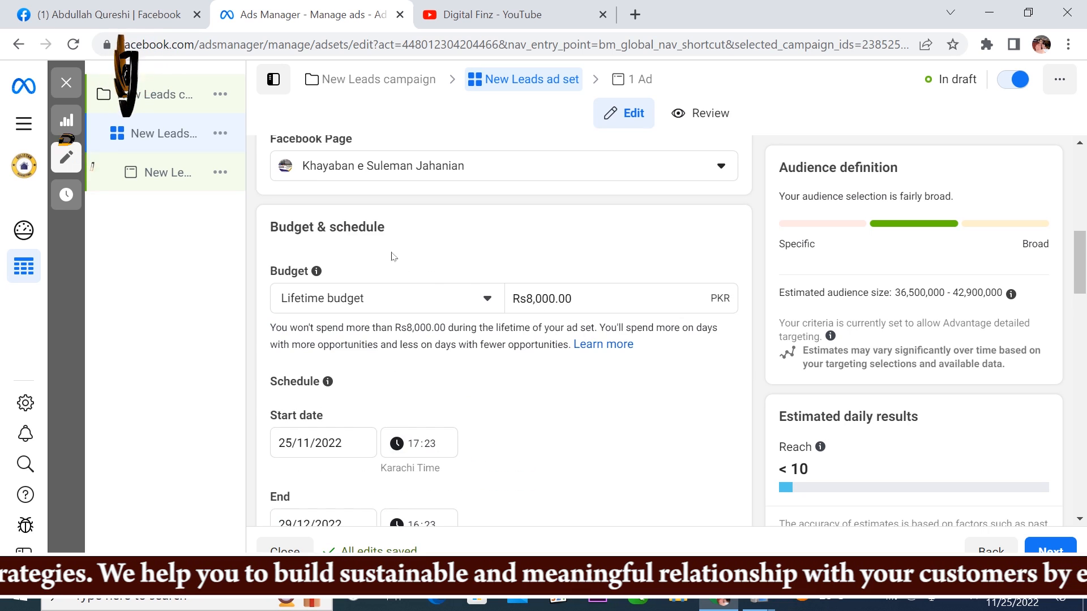
scroll(604, 365, down, 3)
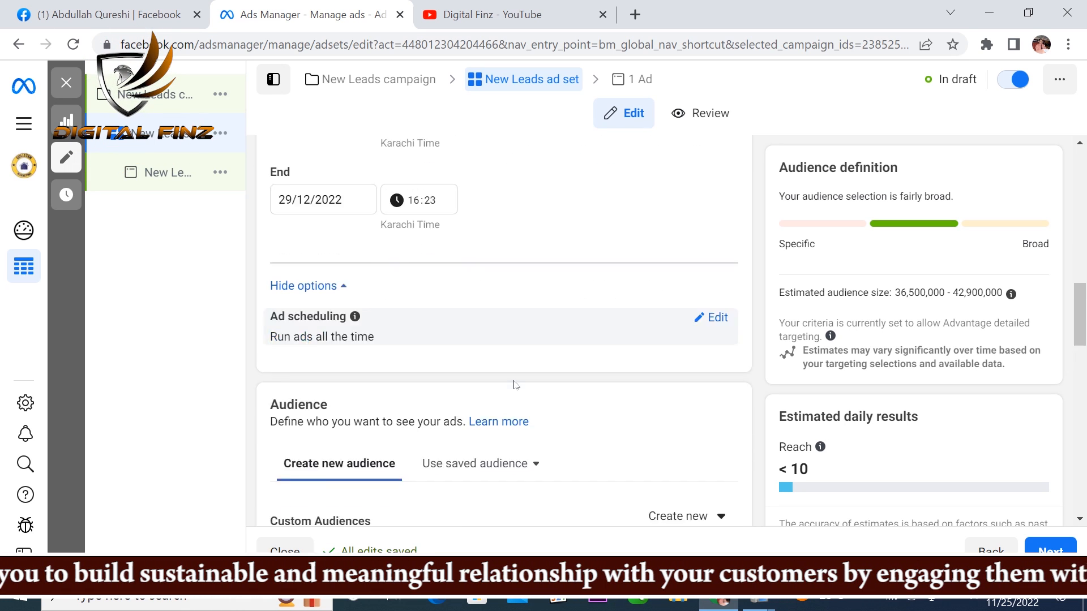
click(717, 219)
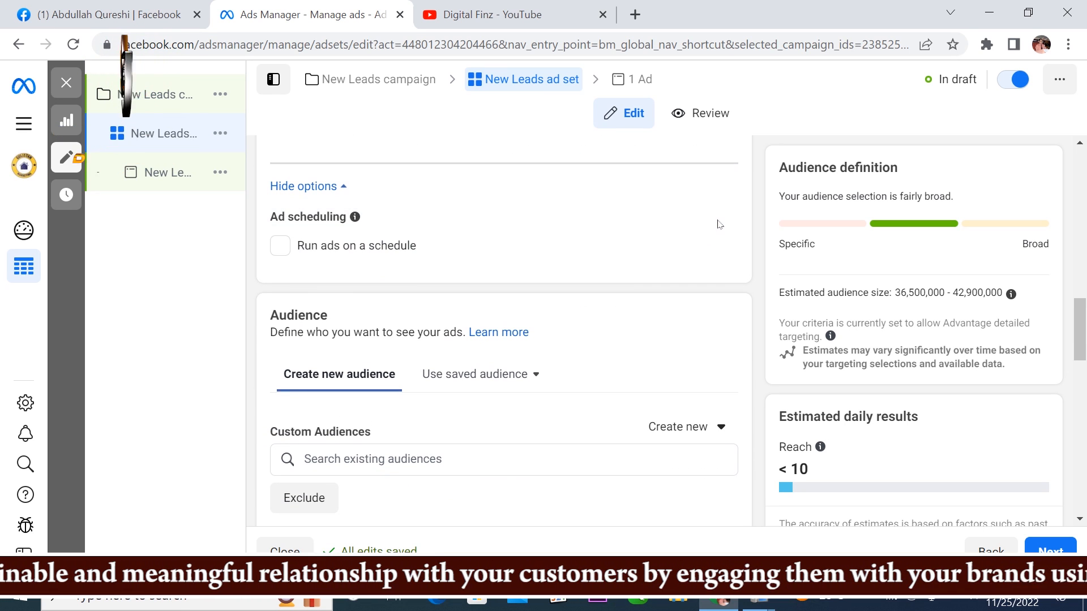
click(279, 249)
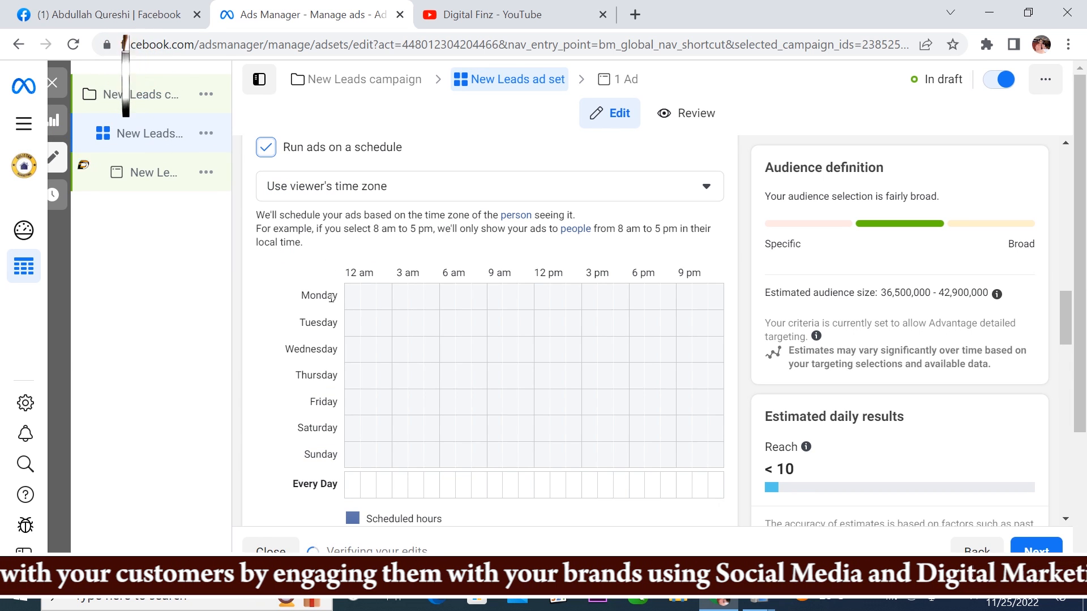
Step: Schedule the ads for the 10 am and 6 pm hours from Monday to Saturday, and collapse the extra scheduling options
click(509, 297)
drag(510, 321, 510, 457)
click(509, 458)
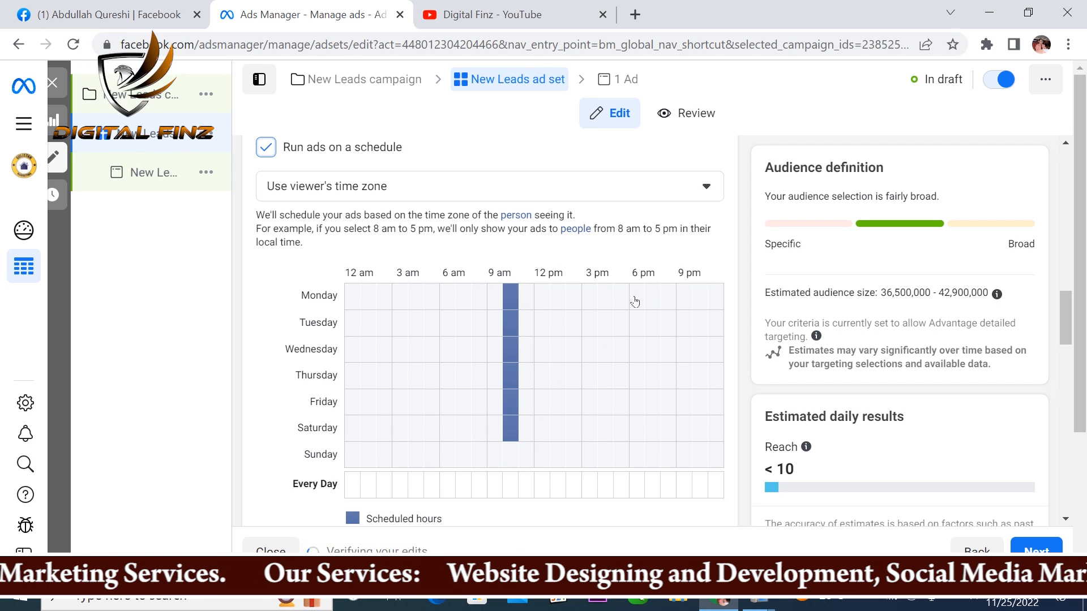
drag(635, 301, 636, 433)
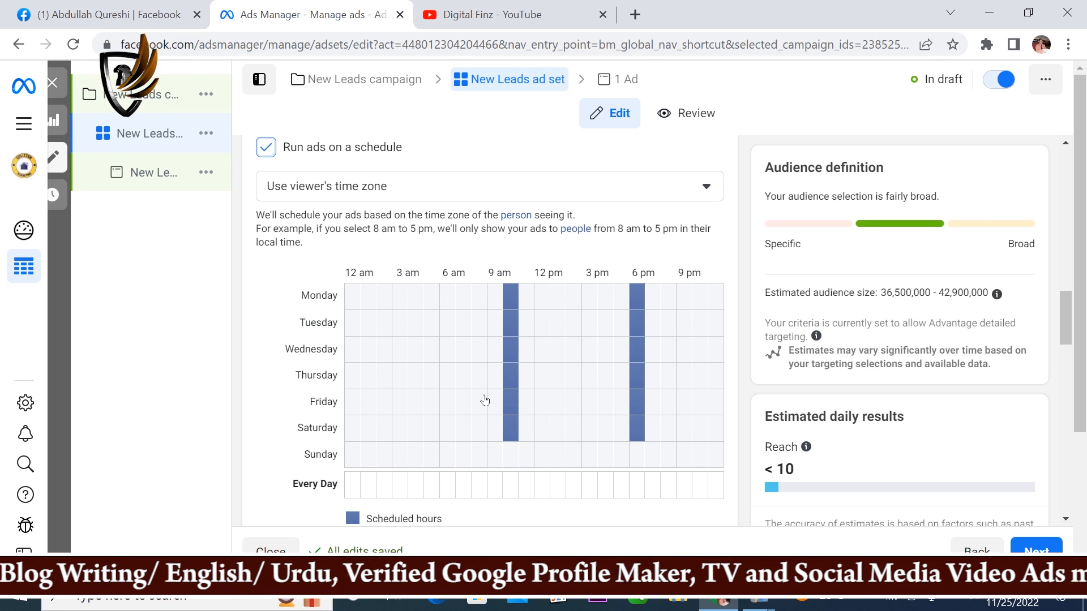
scroll(485, 400, down, 2)
scroll(471, 393, up, 2)
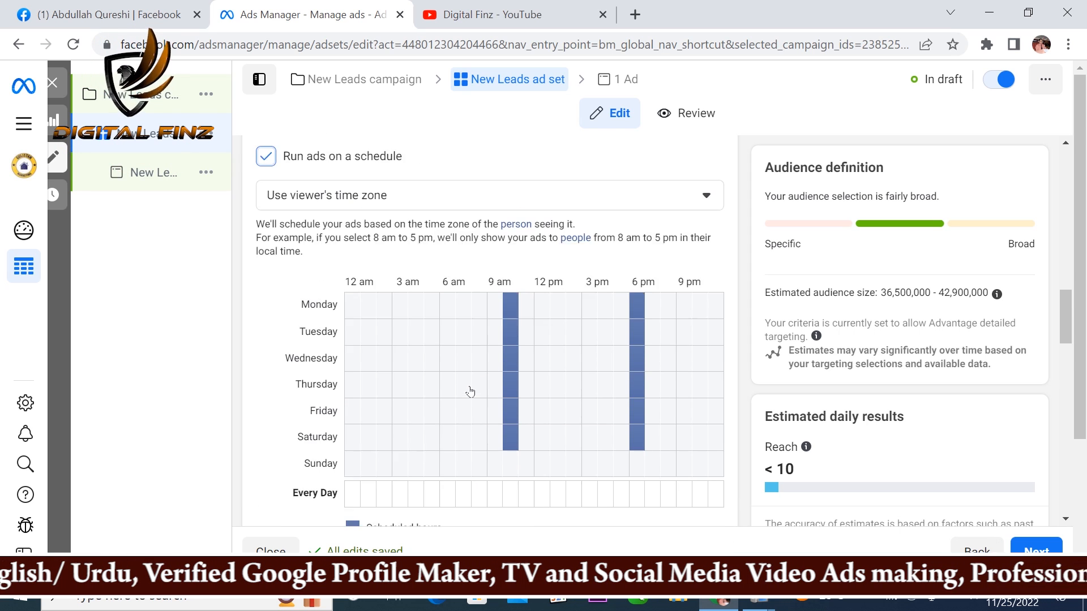
scroll(470, 391, up, 1)
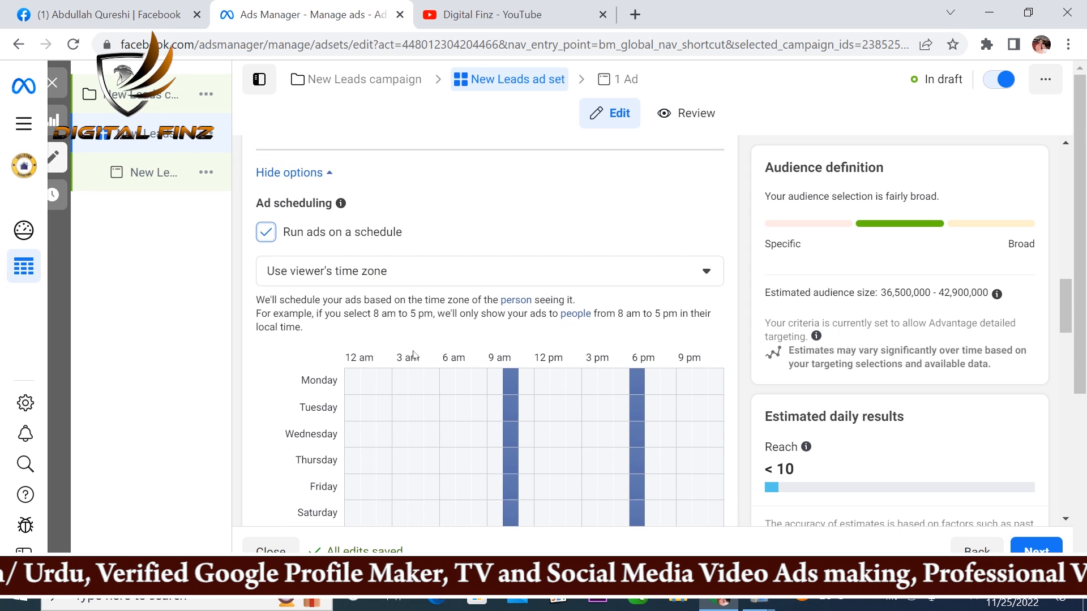
click(297, 173)
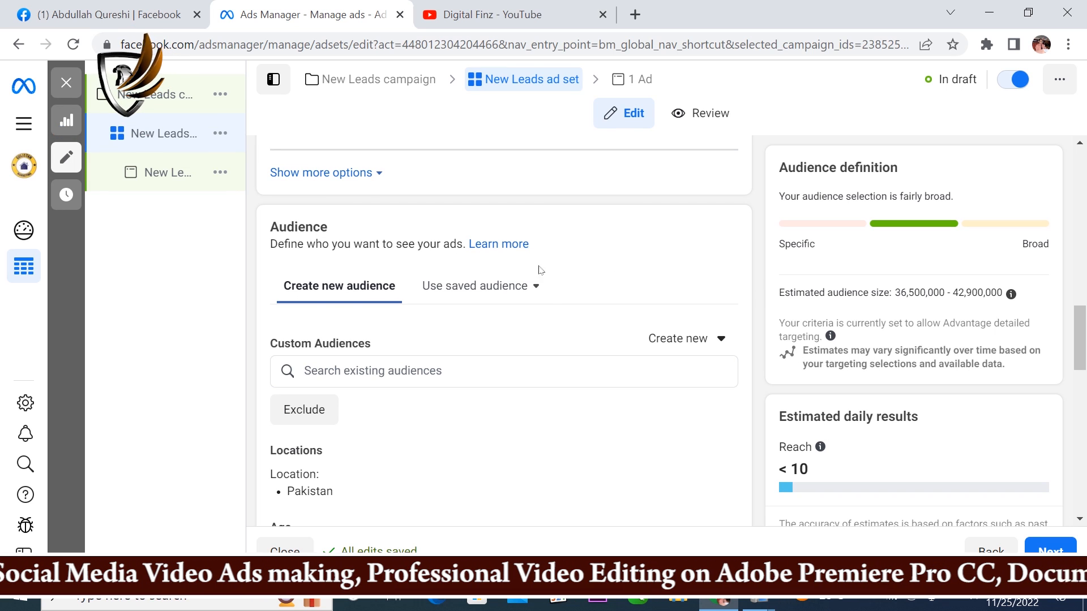
Step: Open the audience's locations for editing
scroll(379, 346, down, 2)
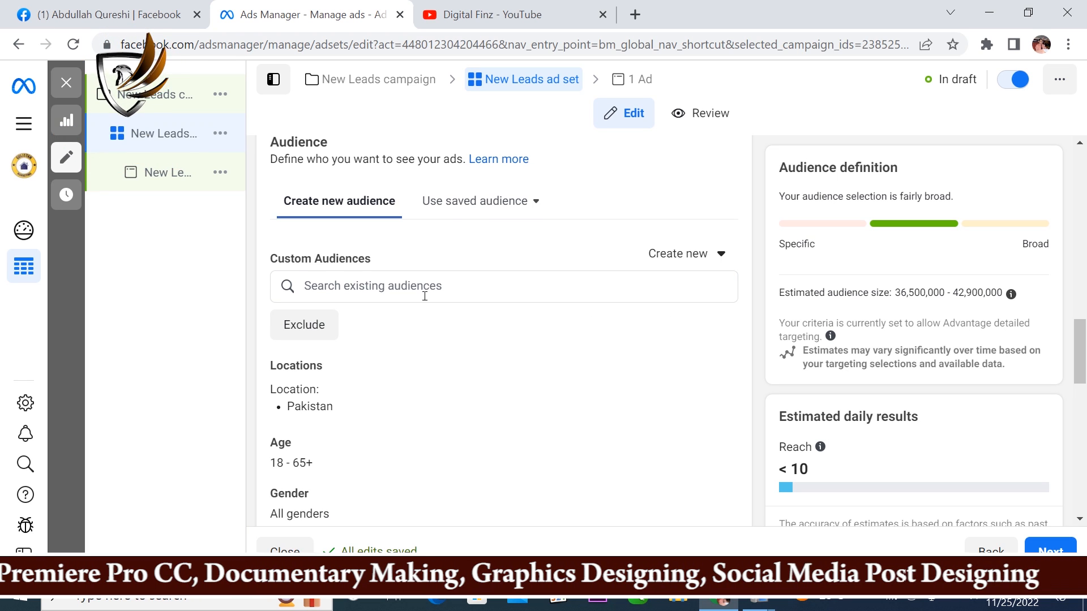
scroll(393, 354, down, 3)
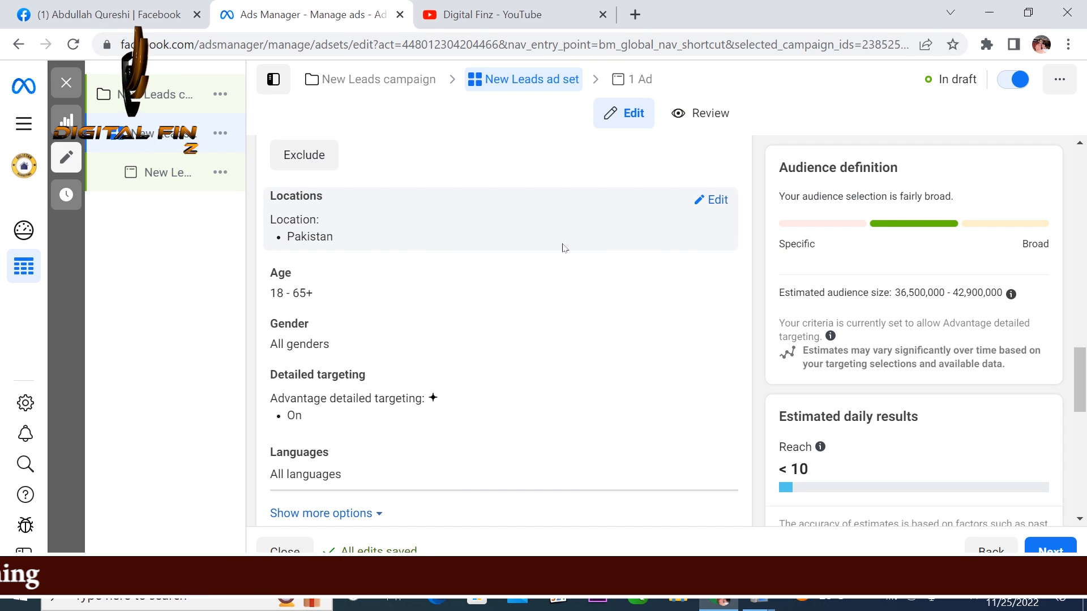
click(717, 201)
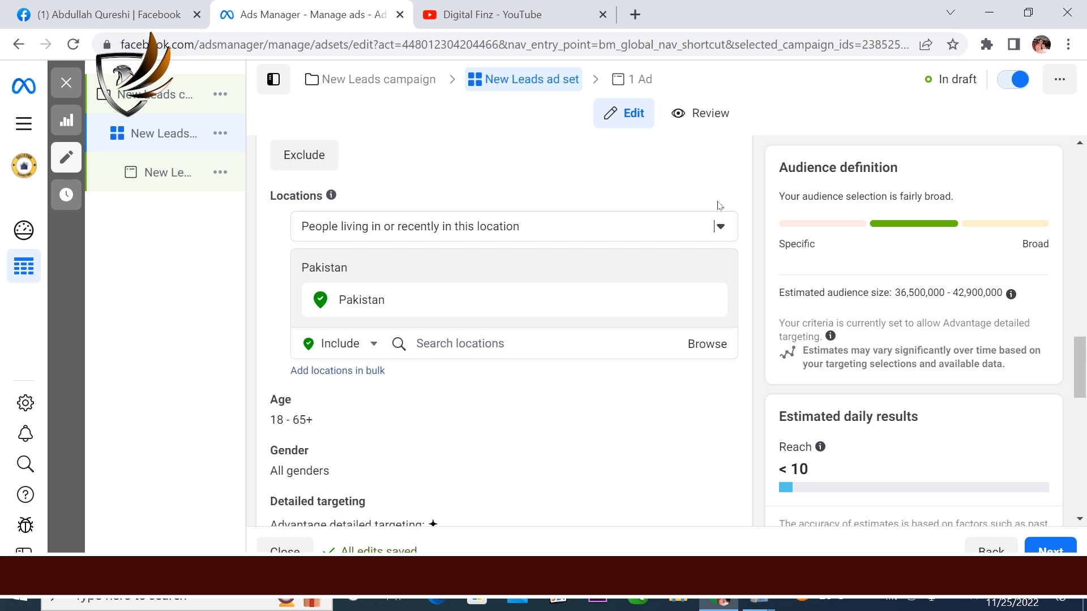
Step: Set the audience location to the place Islamabad with a 19 km radius
click(475, 344)
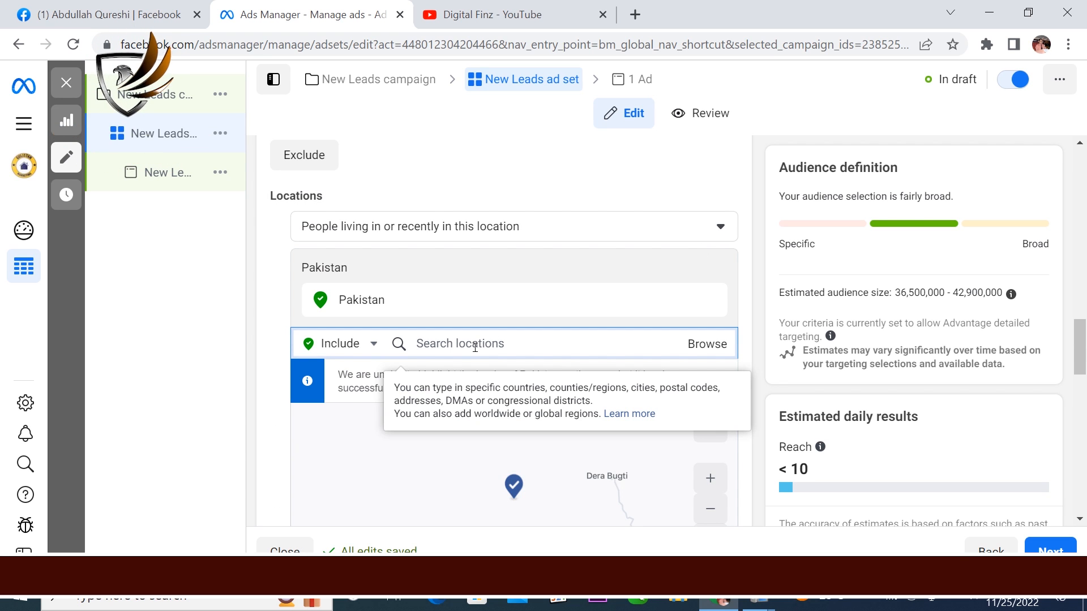
text(islamabacd)
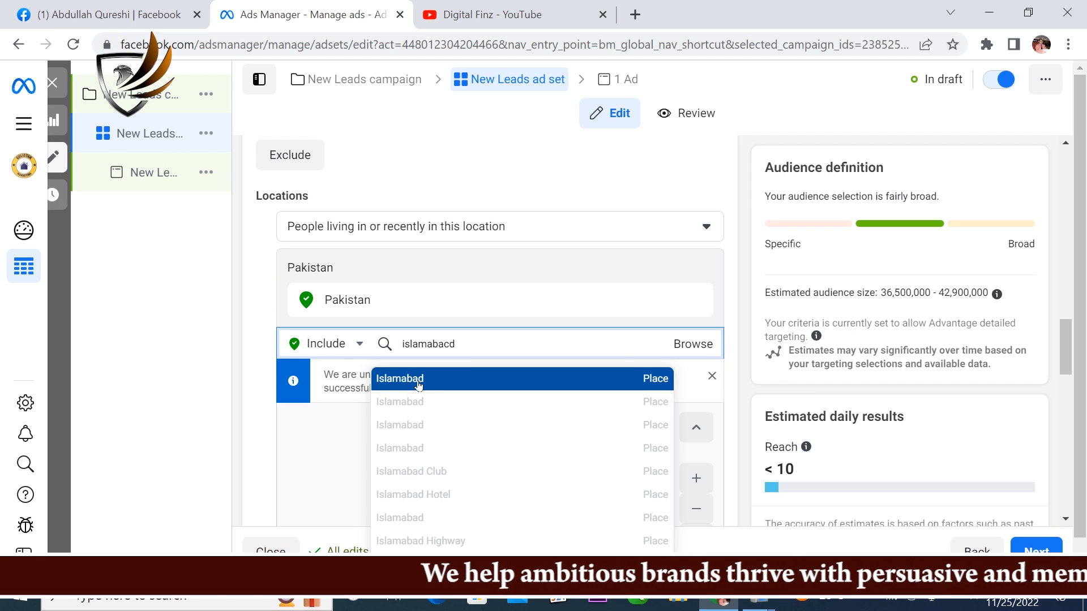
click(418, 385)
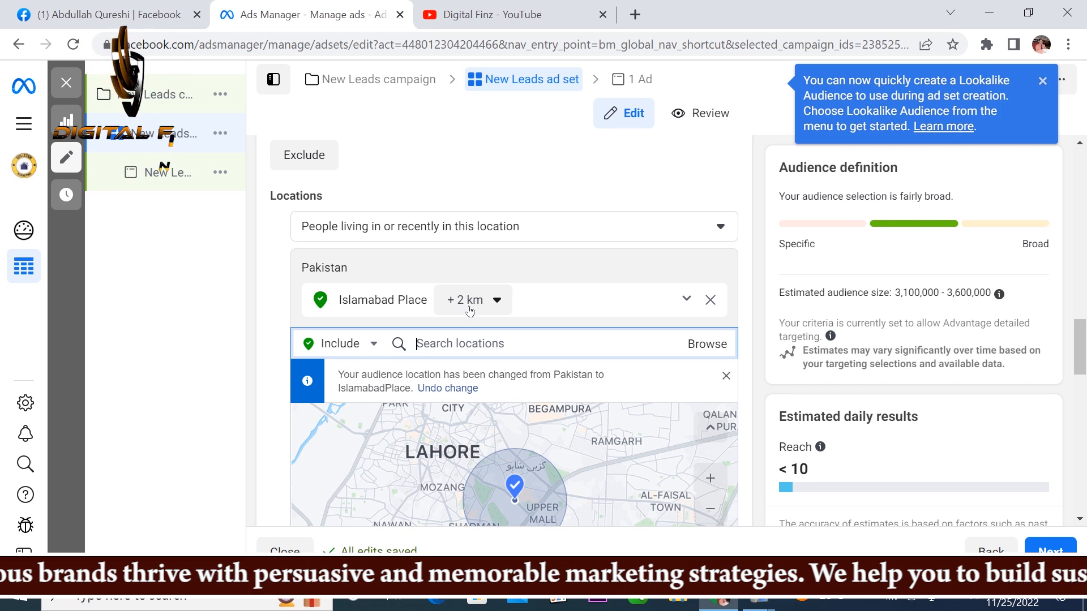
click(498, 302)
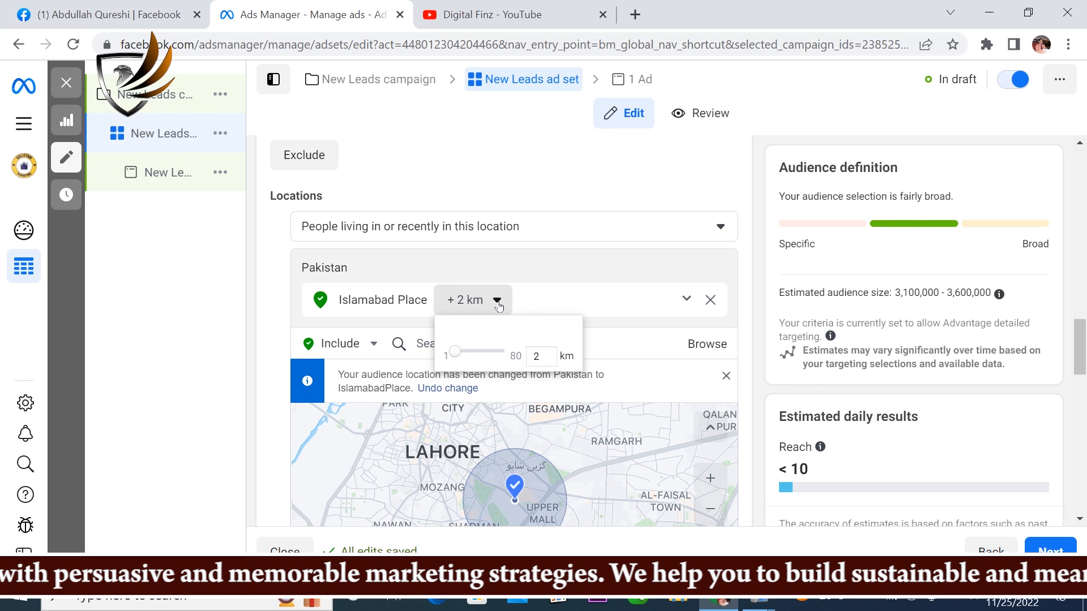
drag(464, 358, 472, 351)
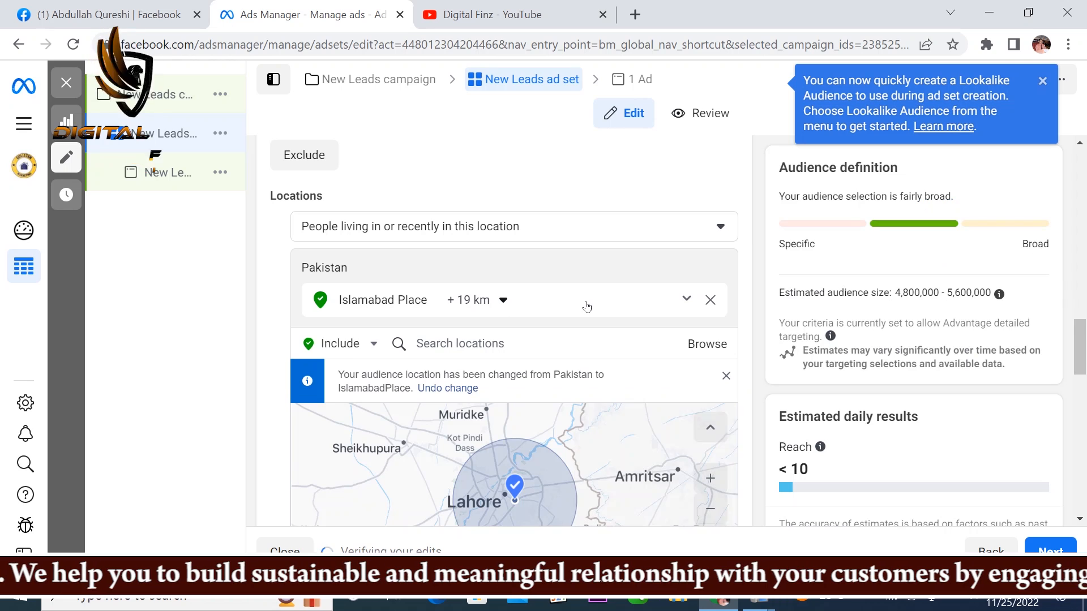
Step: Add Lahore, Punjab, Pakistan as an included audience location and set its radius to 30 km
scroll(587, 308, down, 1)
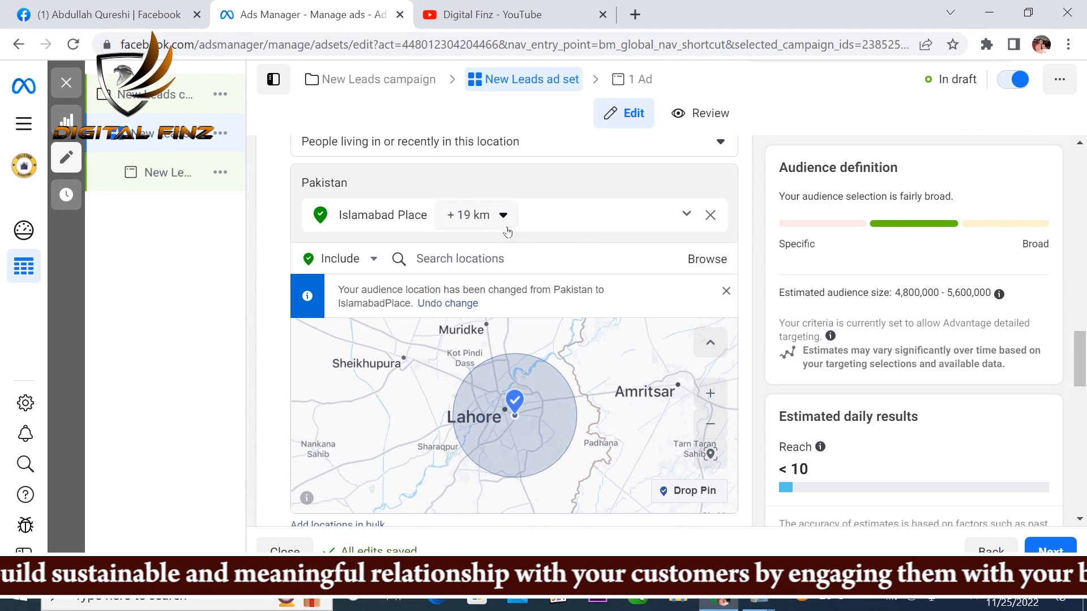
click(510, 260)
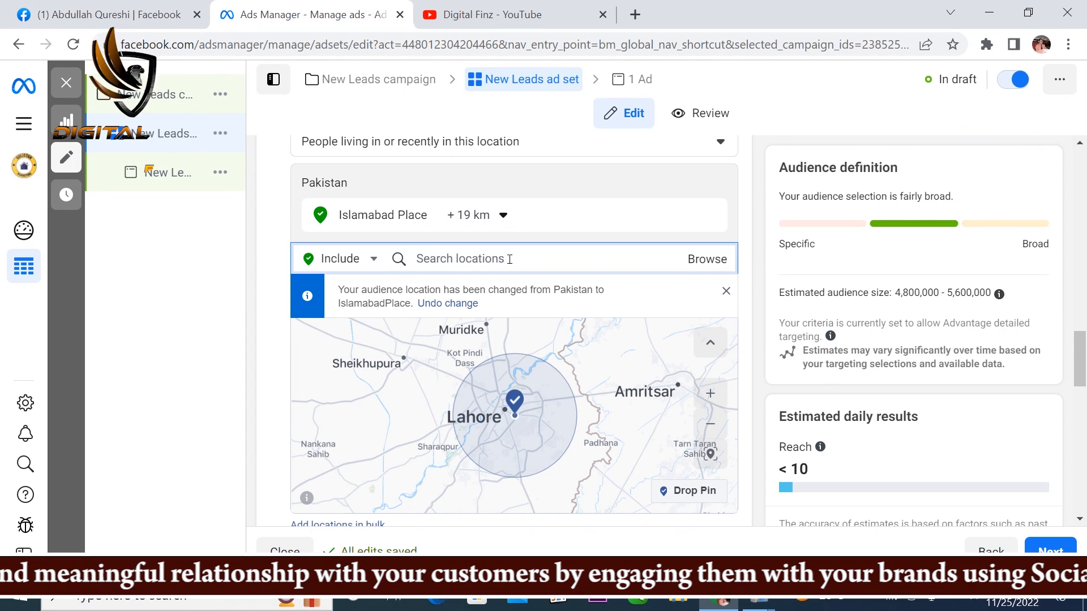
text(lahore)
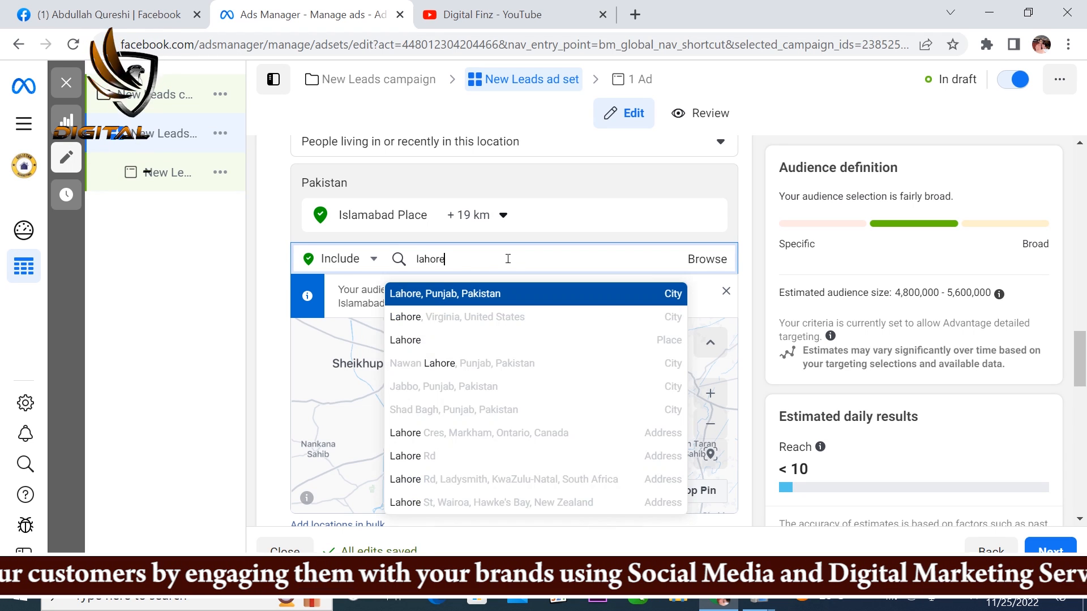
click(447, 295)
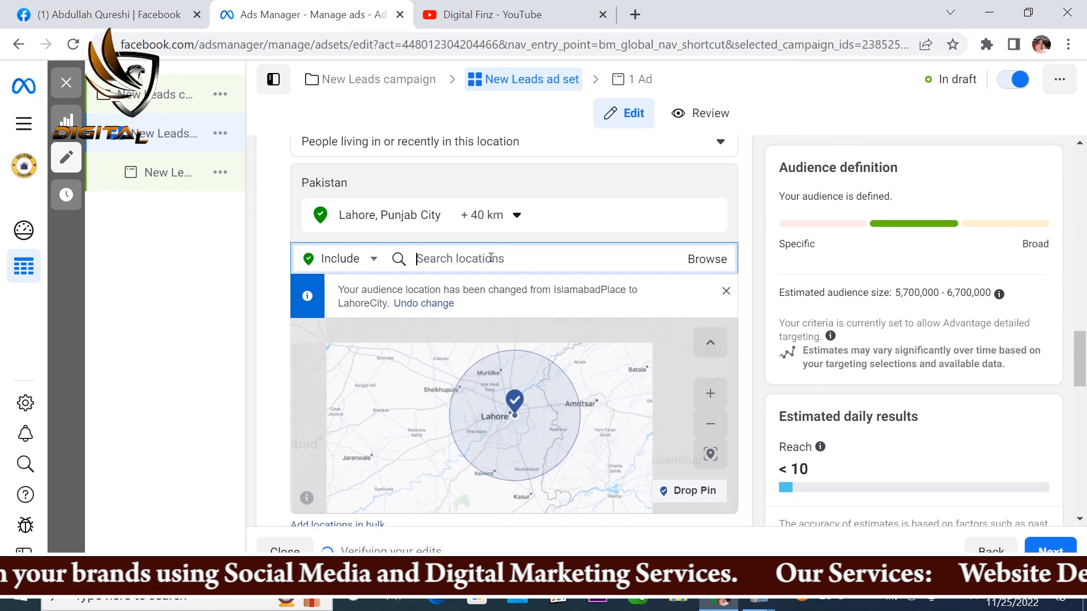
click(516, 216)
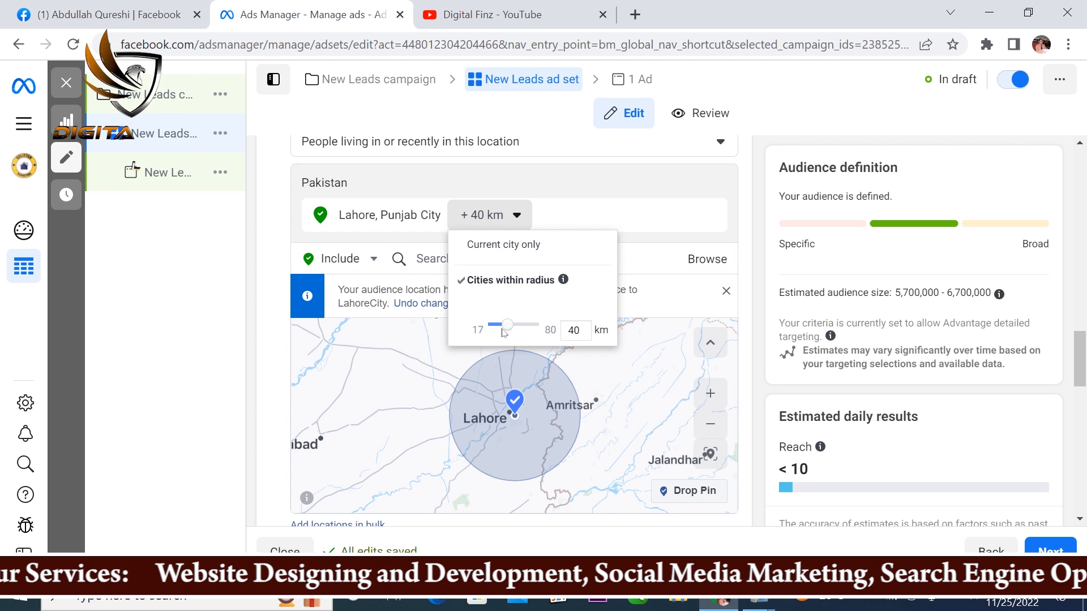
drag(505, 331, 502, 330)
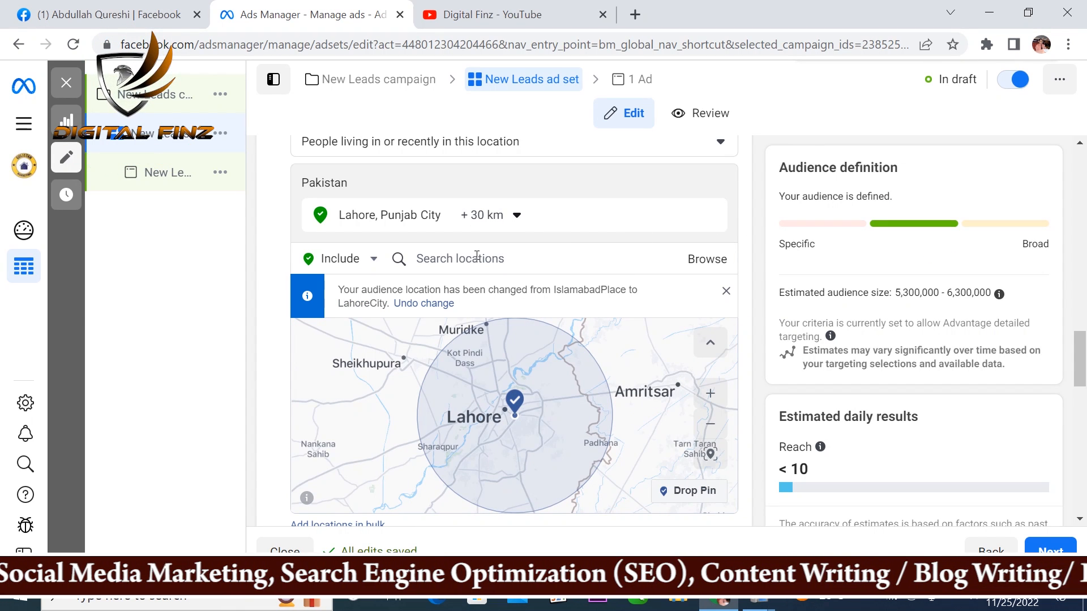
Step: Add the city of Karachi, Sindh, Pakistan to the included audience locations
scroll(487, 266, up, 3)
scroll(480, 334, down, 2)
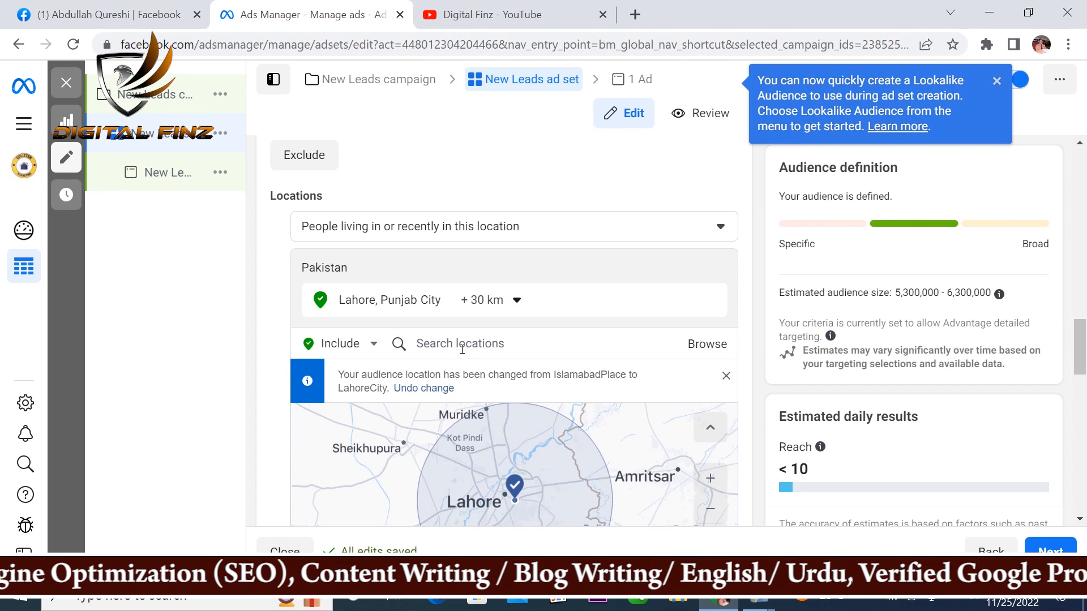
click(462, 348)
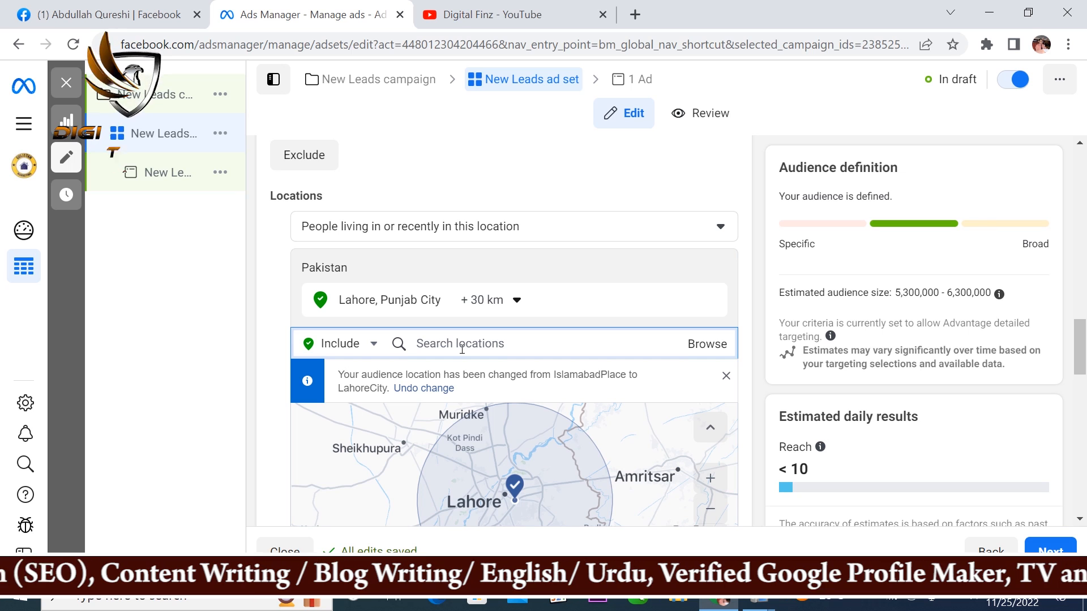
text(karac)
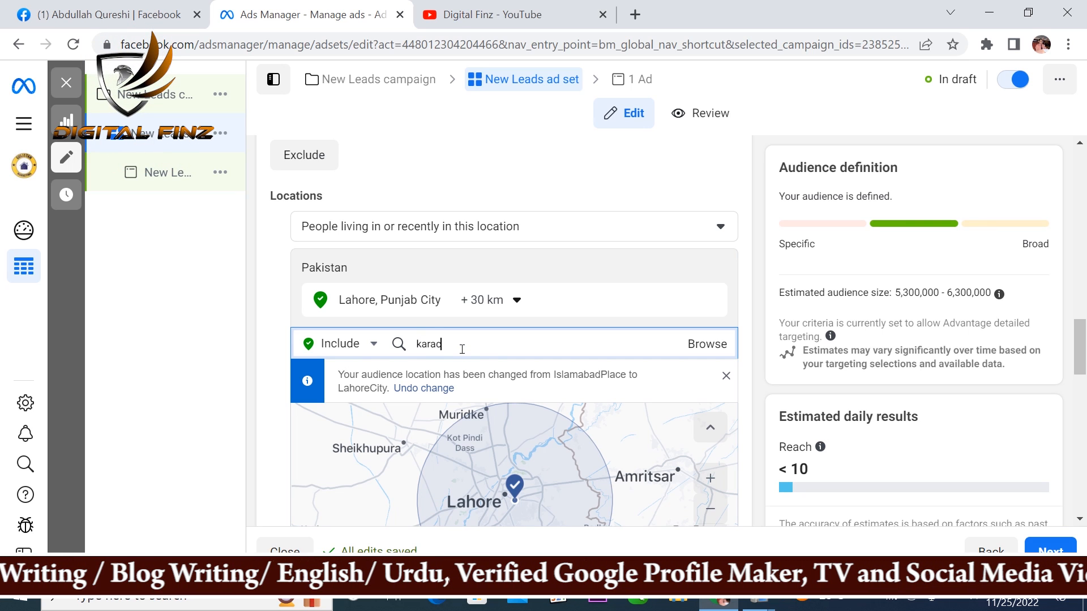
text(hi)
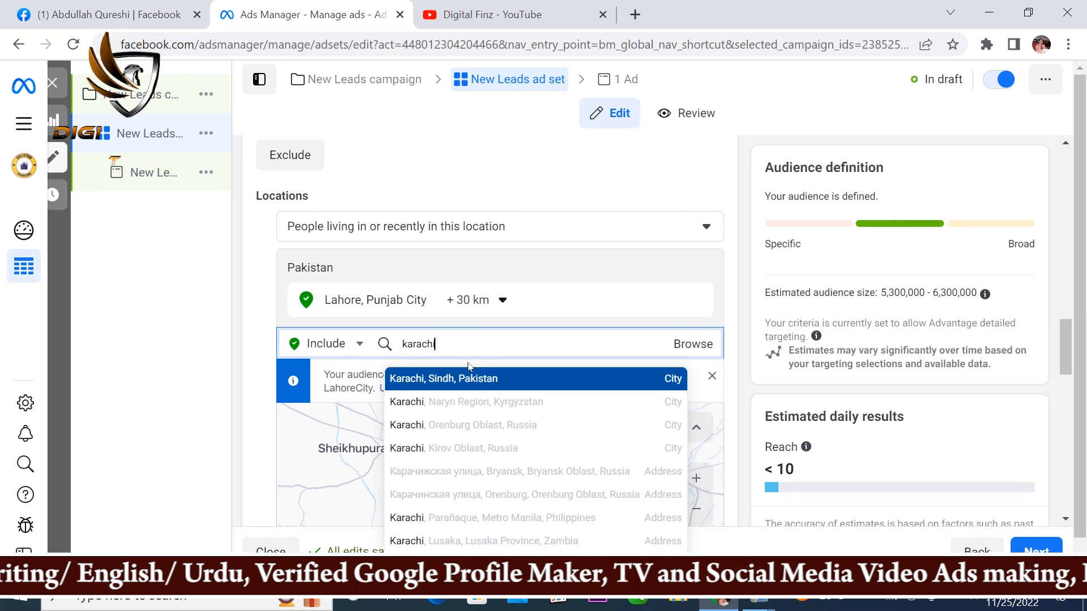
click(459, 379)
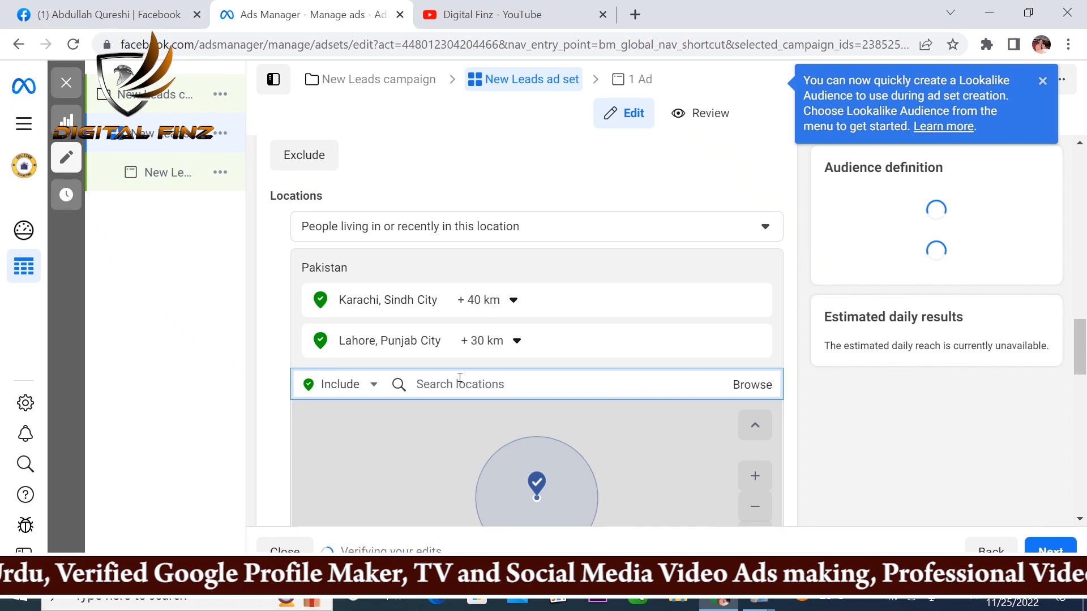
Step: Add the country United Arab Emirates to the included audience locations
mouse_move(510, 341)
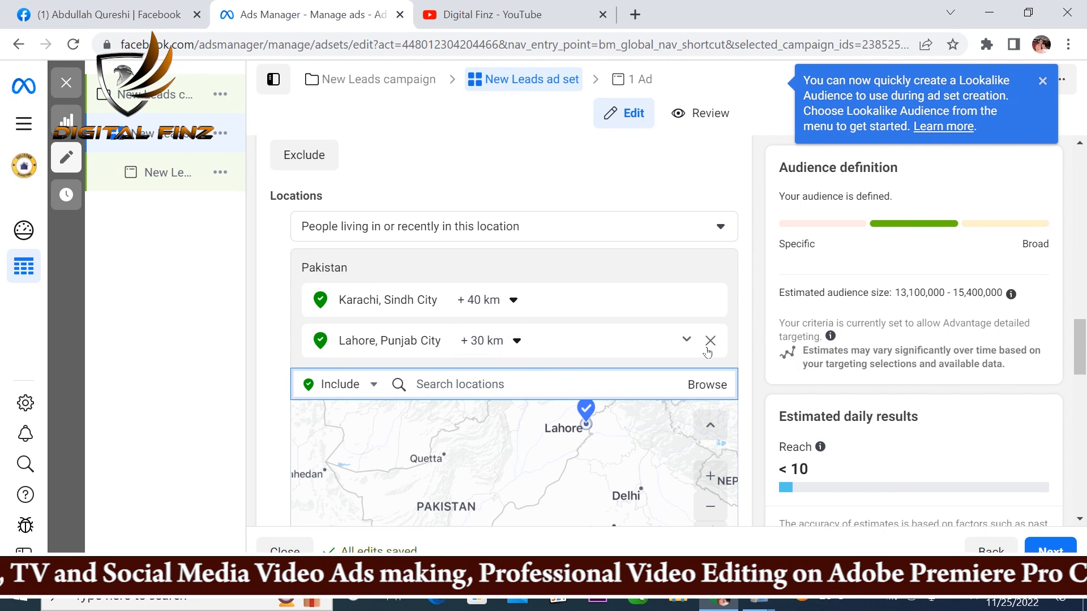
scroll(438, 228, down, 3)
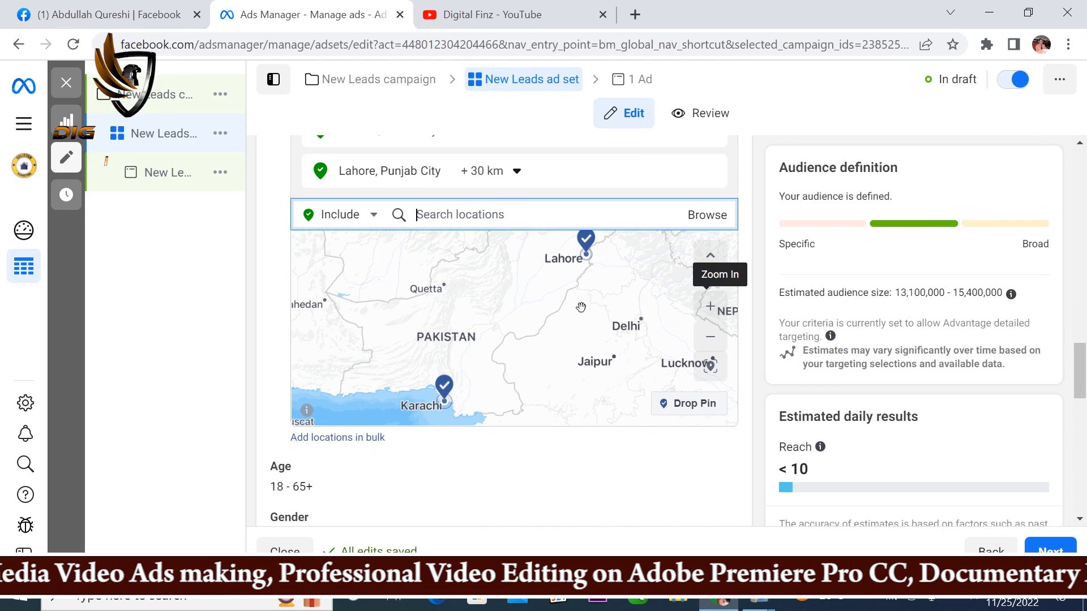
click(436, 215)
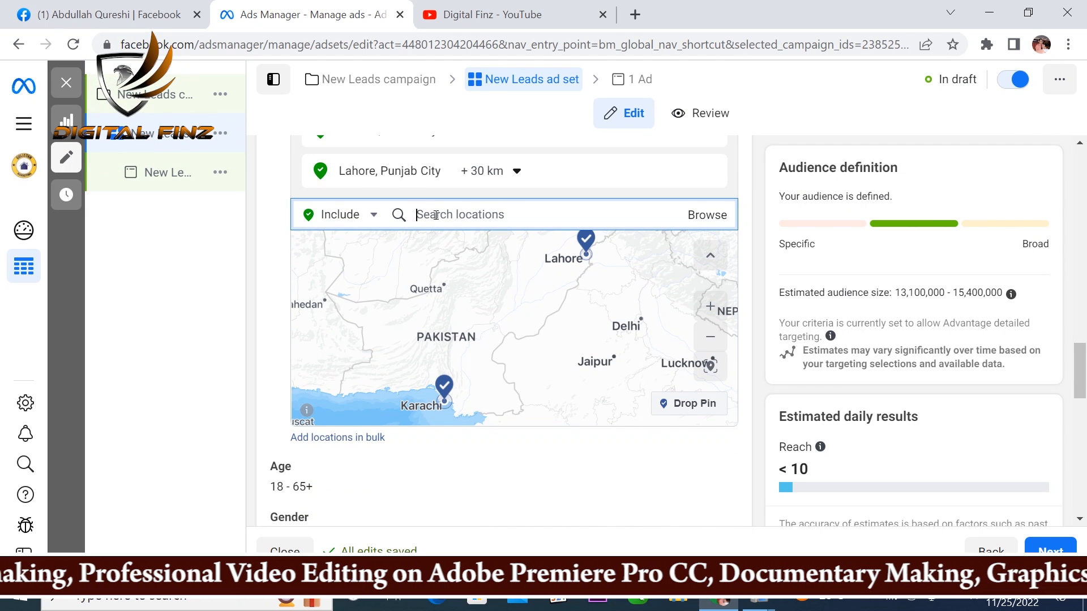
text(un)
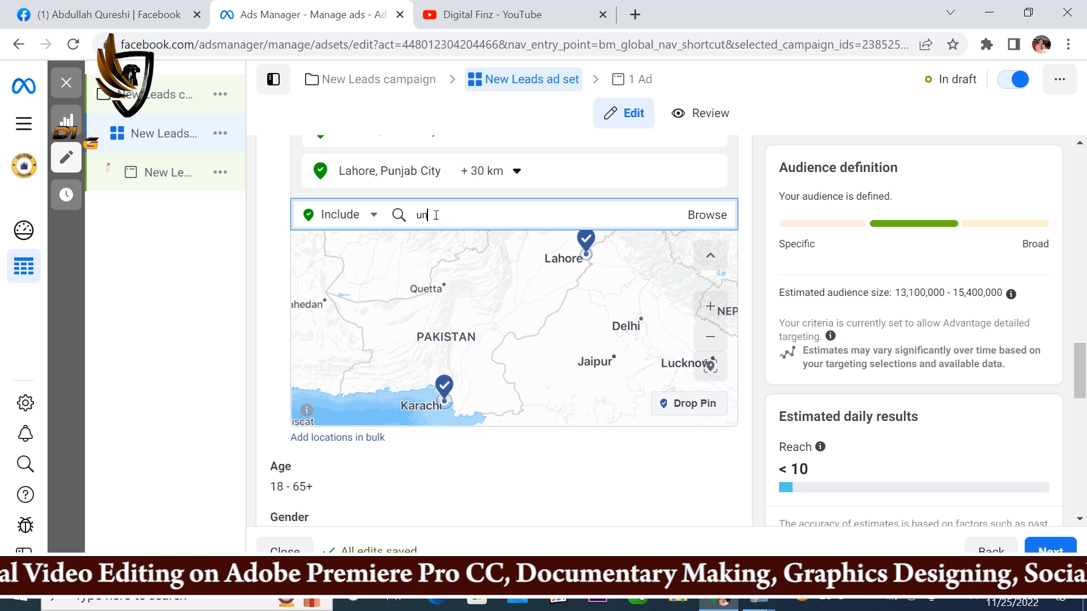
text(ited arab)
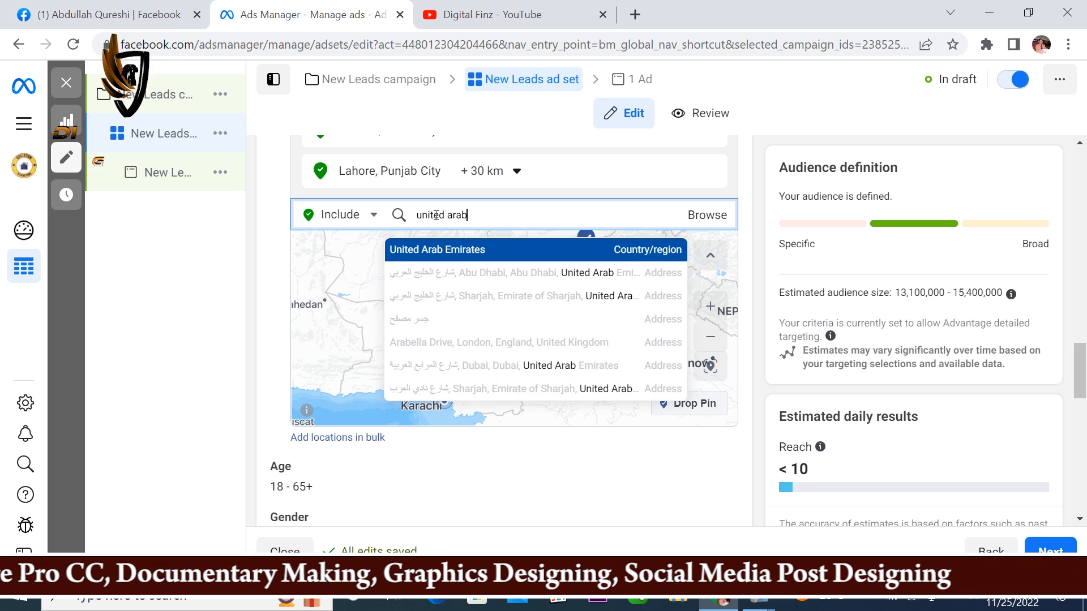
click(450, 251)
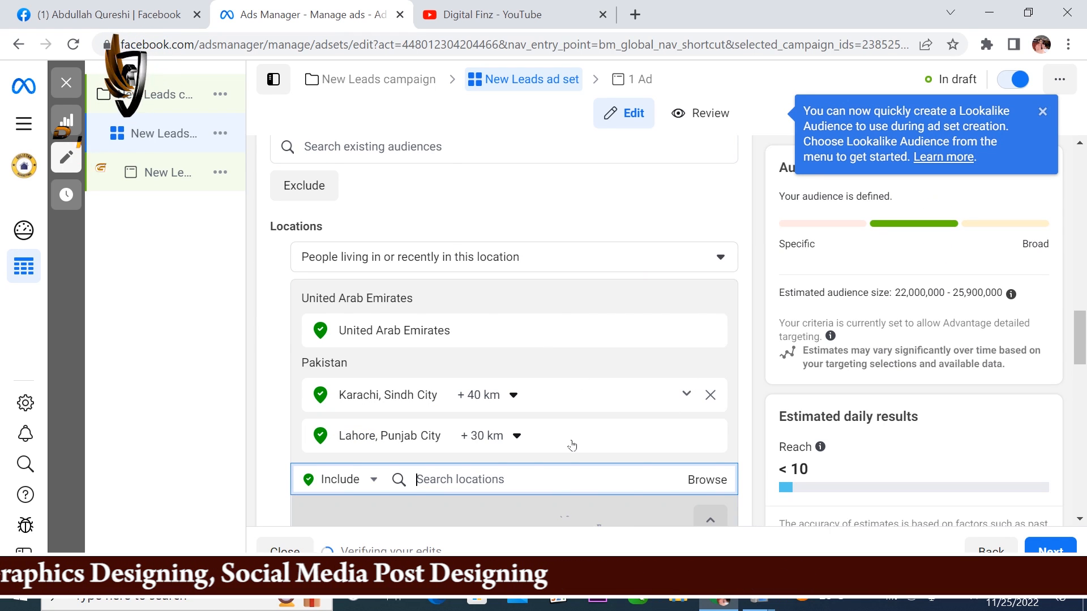
scroll(691, 317, down, 3)
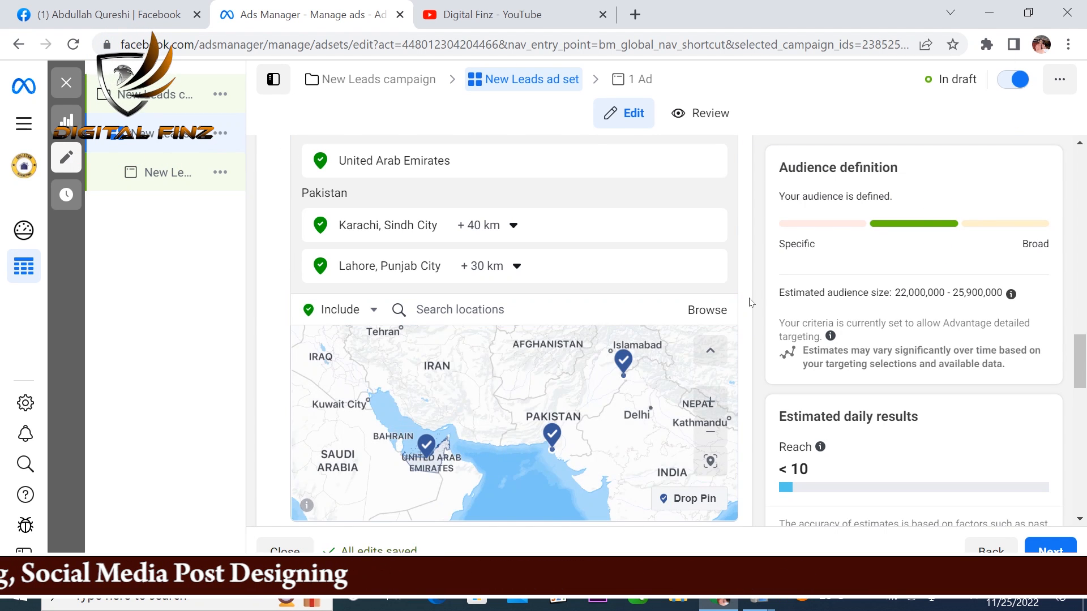
Step: Set the minimum age of the ad set's audience to 30
scroll(745, 304, down, 3)
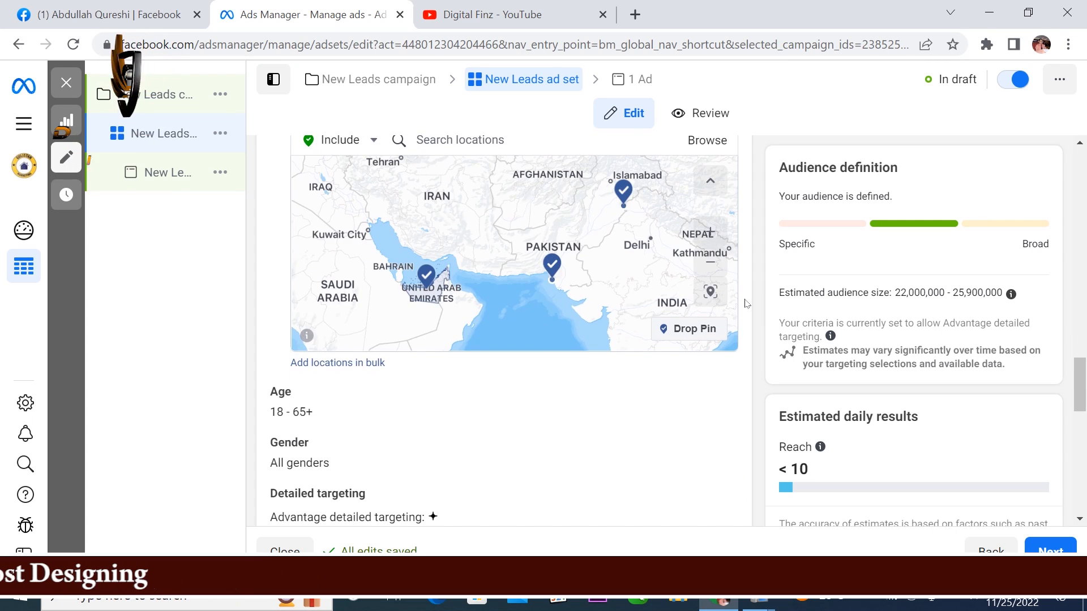
scroll(745, 304, down, 2)
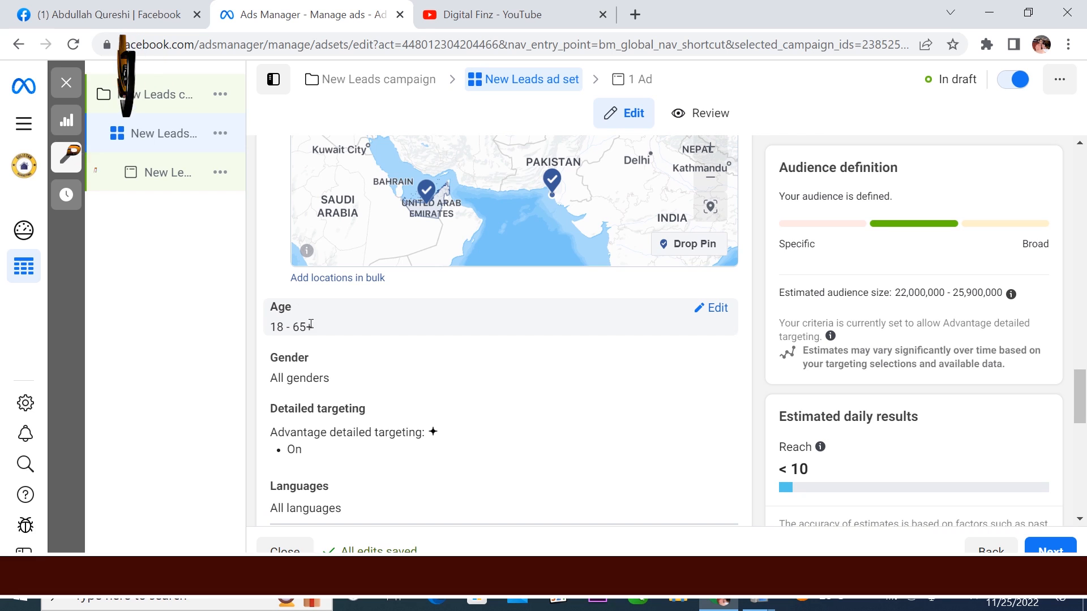
click(717, 310)
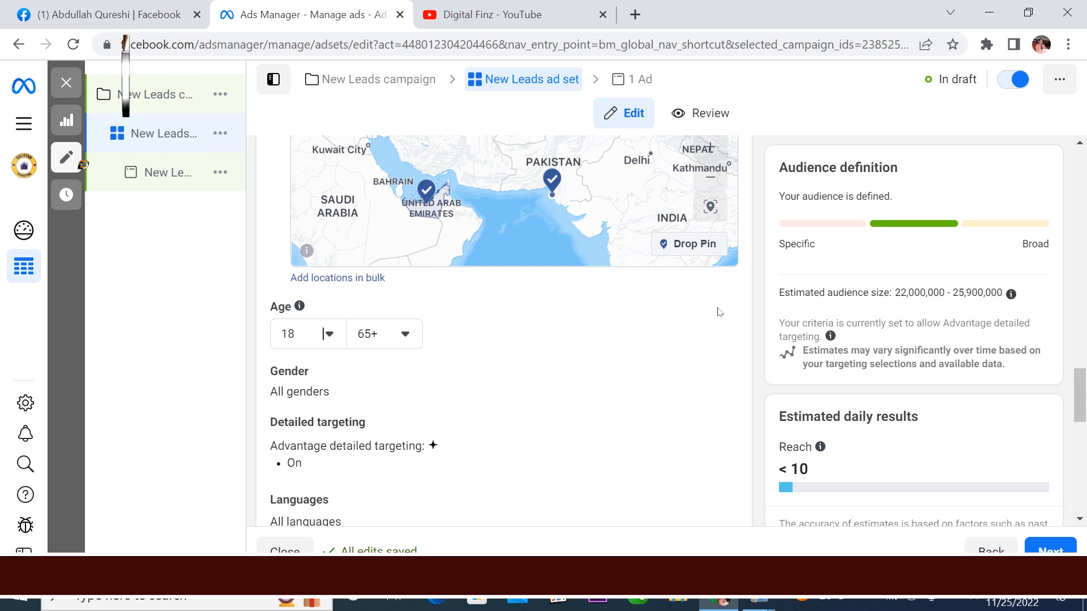
click(329, 336)
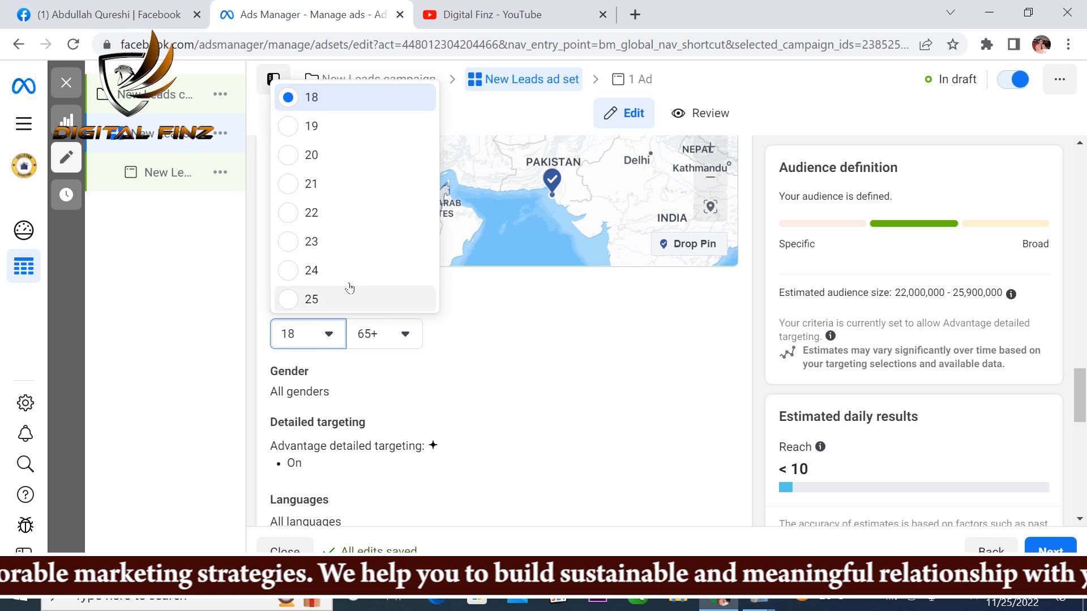
scroll(341, 213, down, 2)
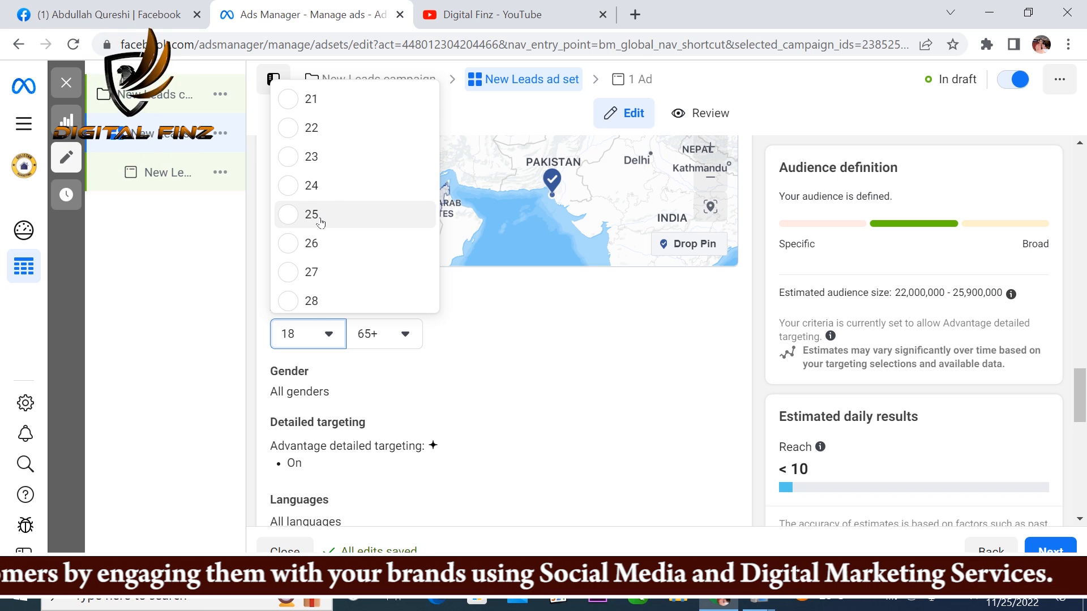
scroll(318, 221, down, 3)
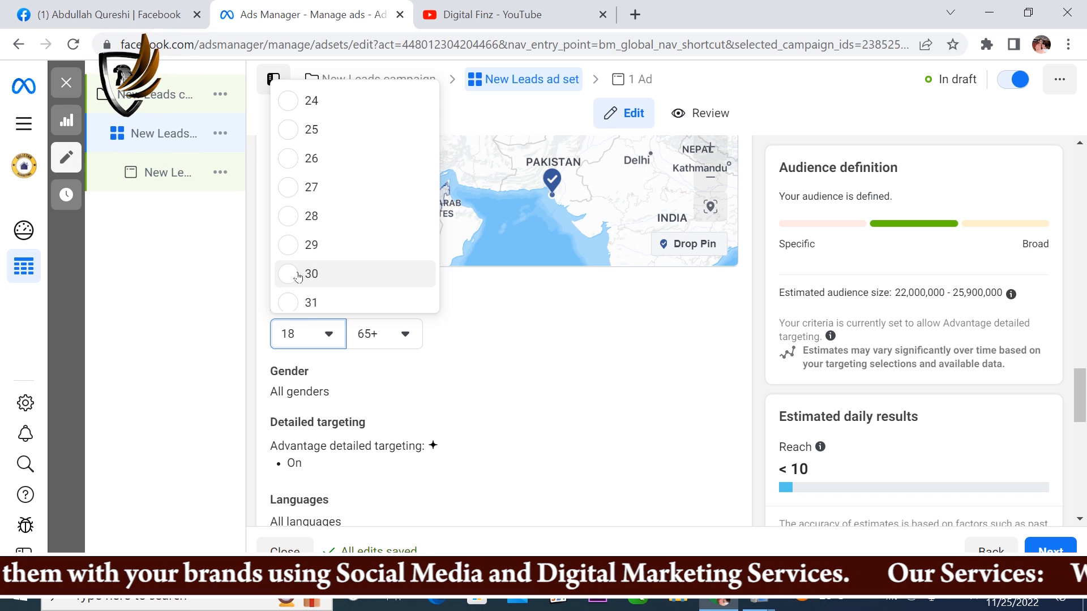
click(291, 275)
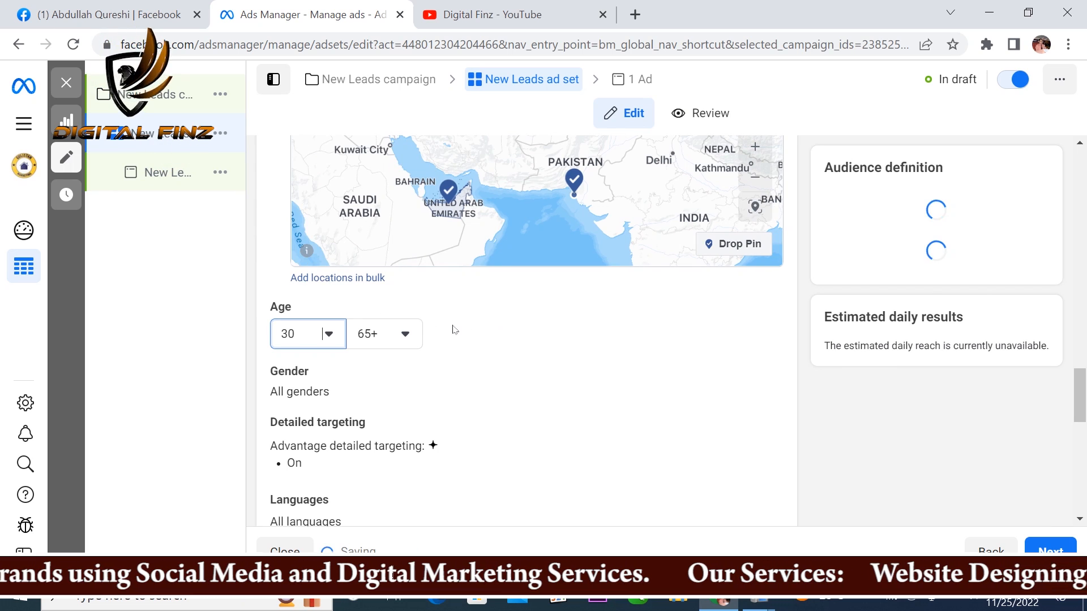
Step: Set the maximum age of the audience to 45
click(405, 337)
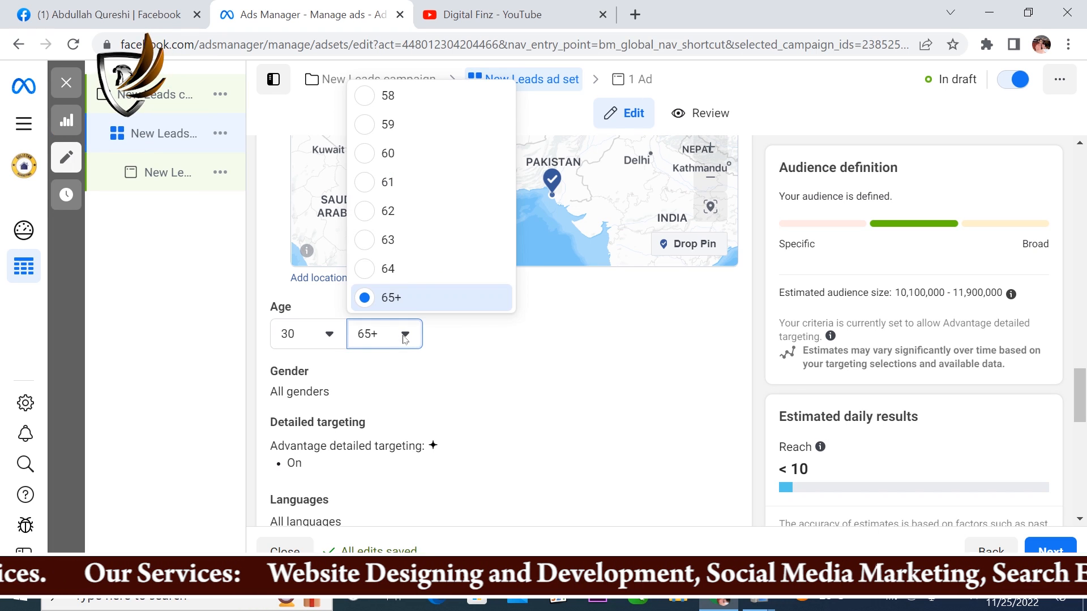
scroll(410, 182, up, 2)
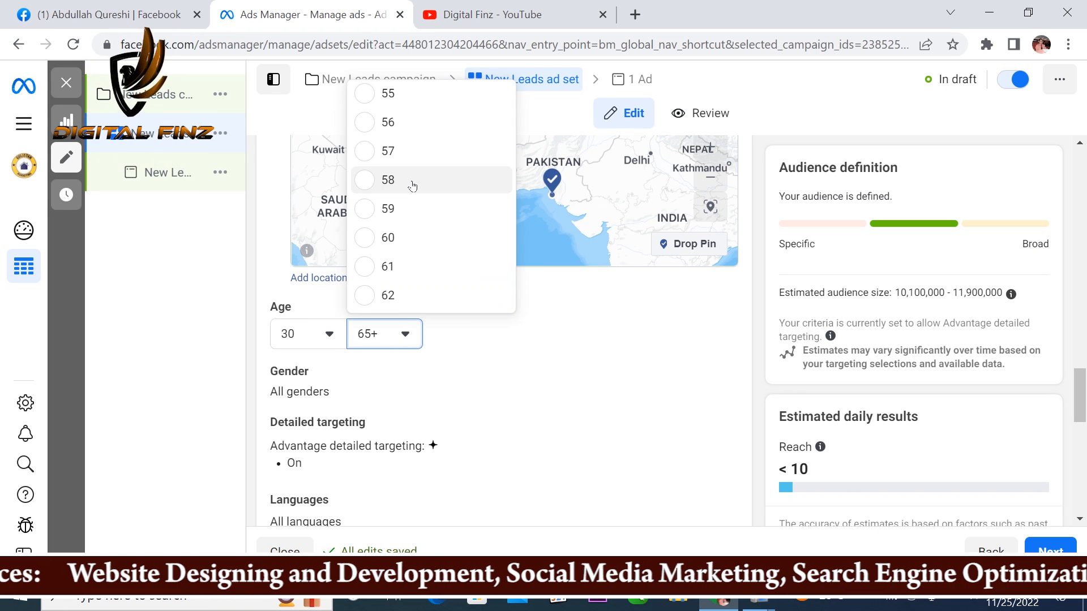
scroll(412, 186, up, 2)
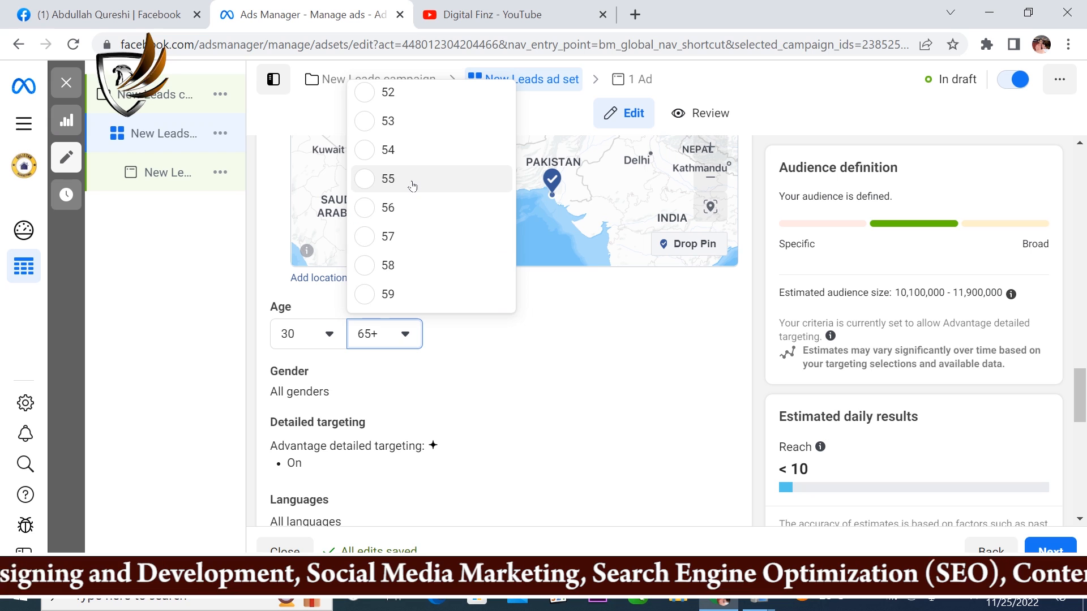
scroll(412, 186, up, 2)
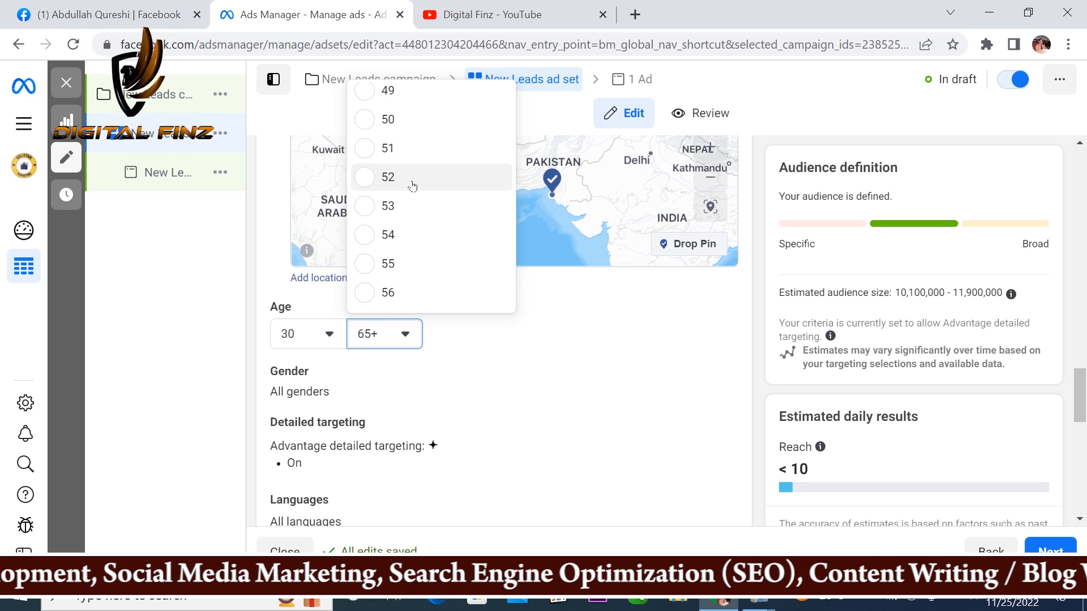
scroll(403, 169, up, 2)
scroll(364, 148, up, 1)
scroll(364, 149, up, 1)
click(363, 144)
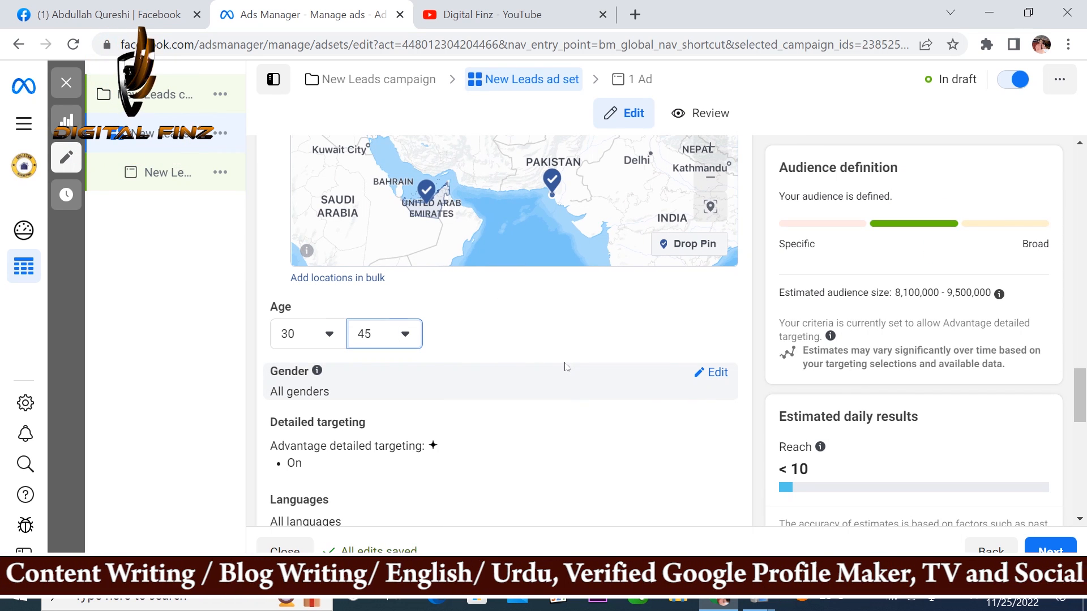
Step: Set the audience's maximum age to 50 and restrict the gender to Men
click(406, 335)
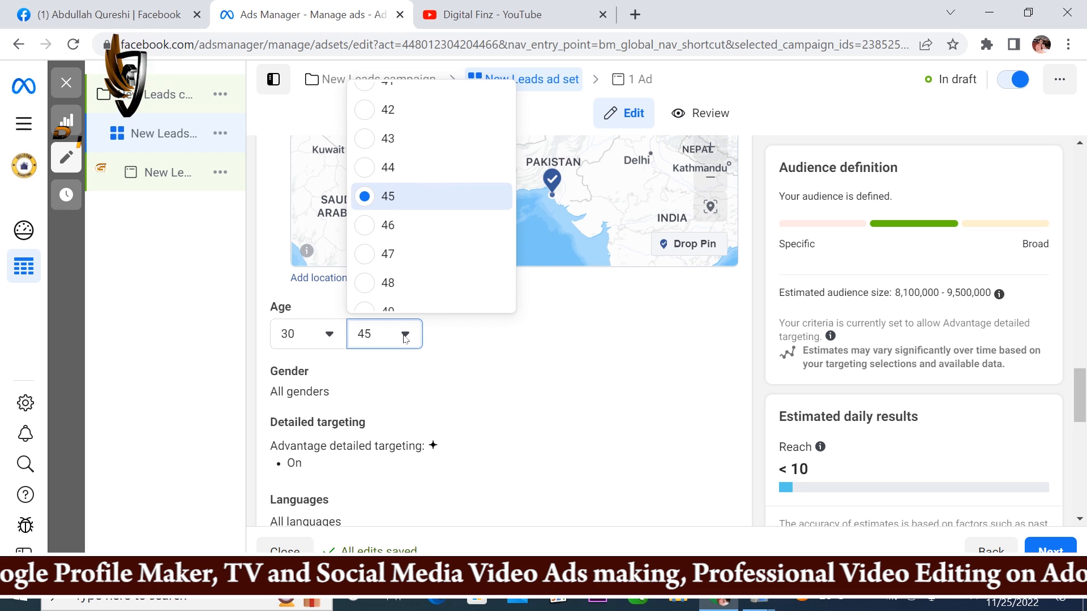
scroll(399, 238, down, 3)
click(395, 257)
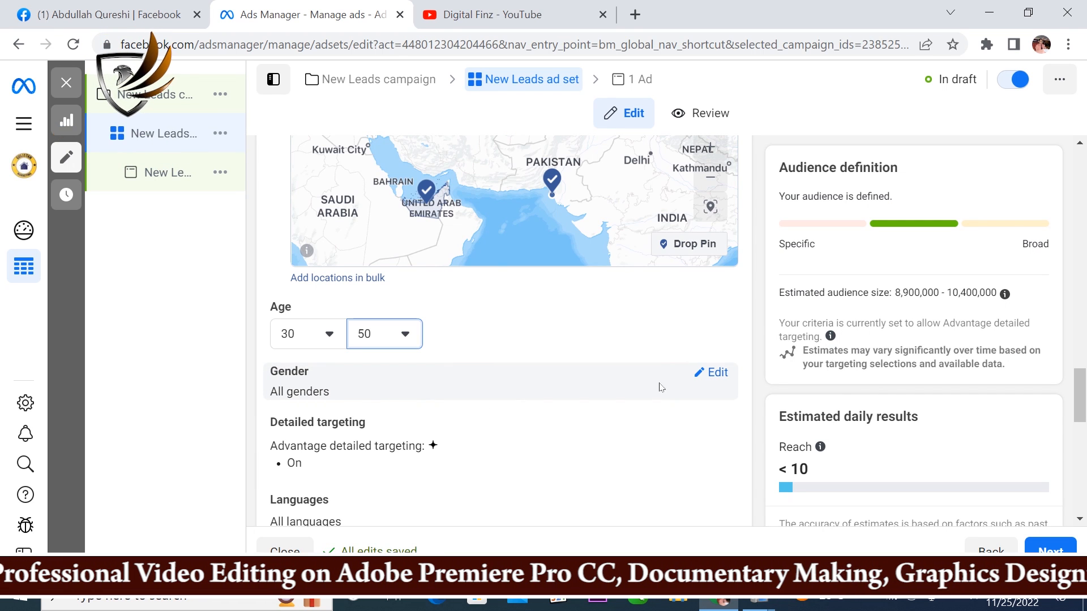
click(711, 373)
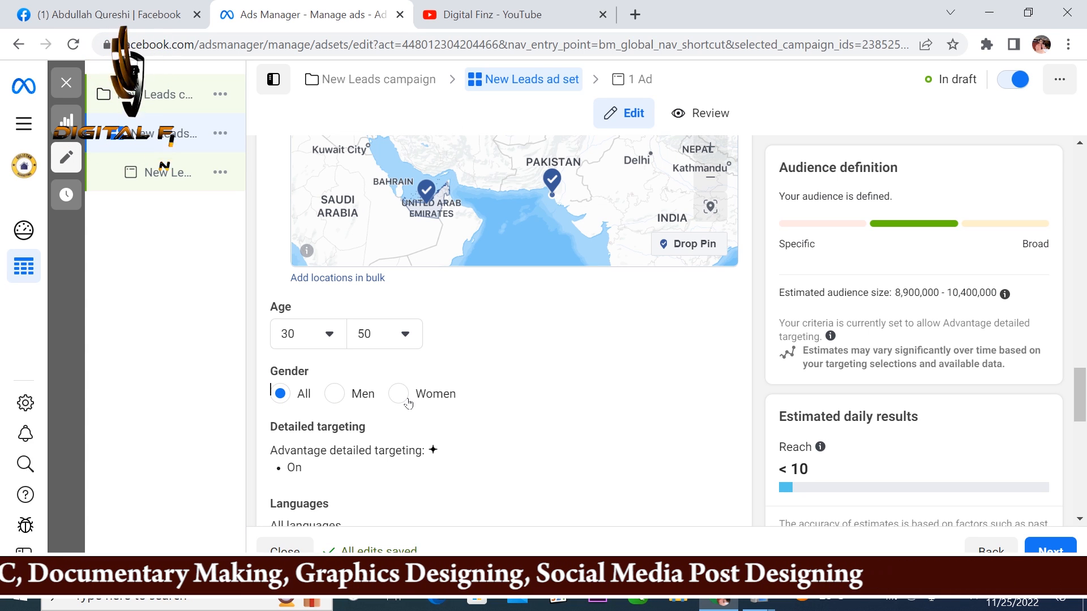
click(334, 395)
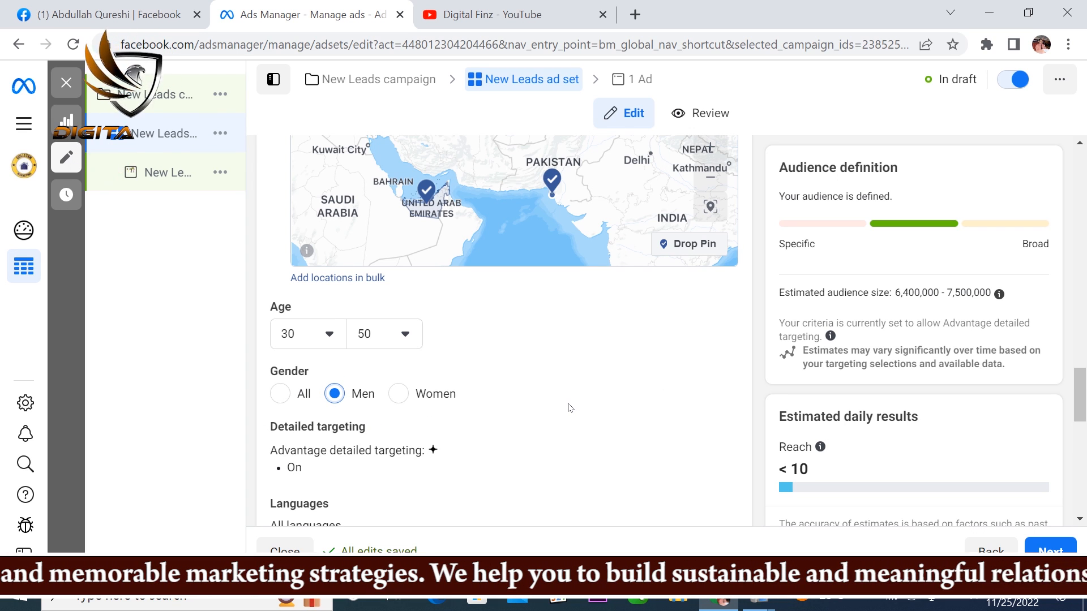
Step: Search the detailed targeting for "real estate" and include the job title Real estate broker
scroll(569, 408, down, 3)
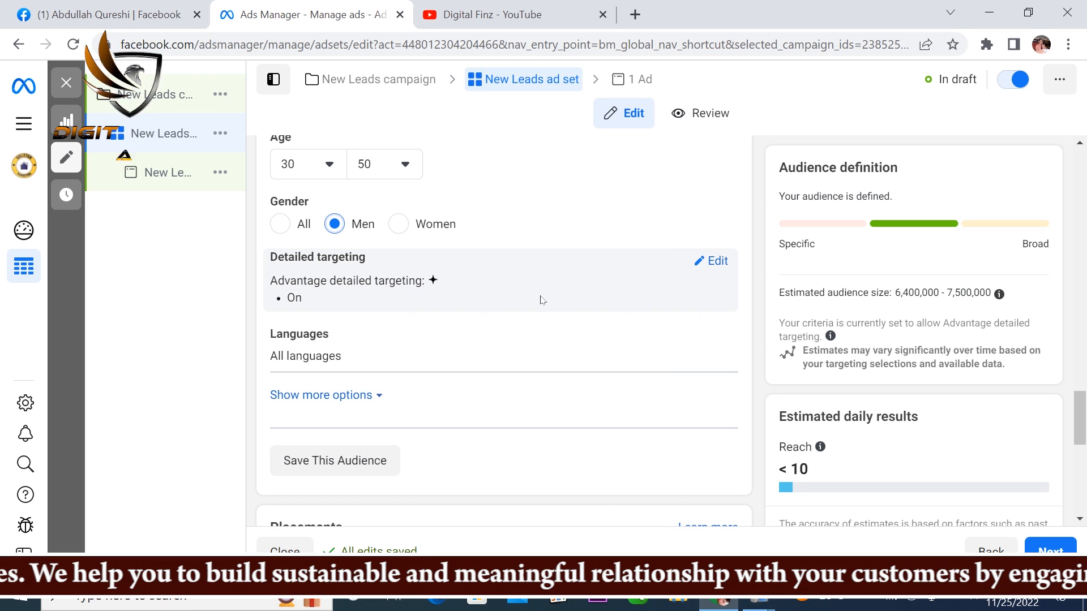
click(717, 262)
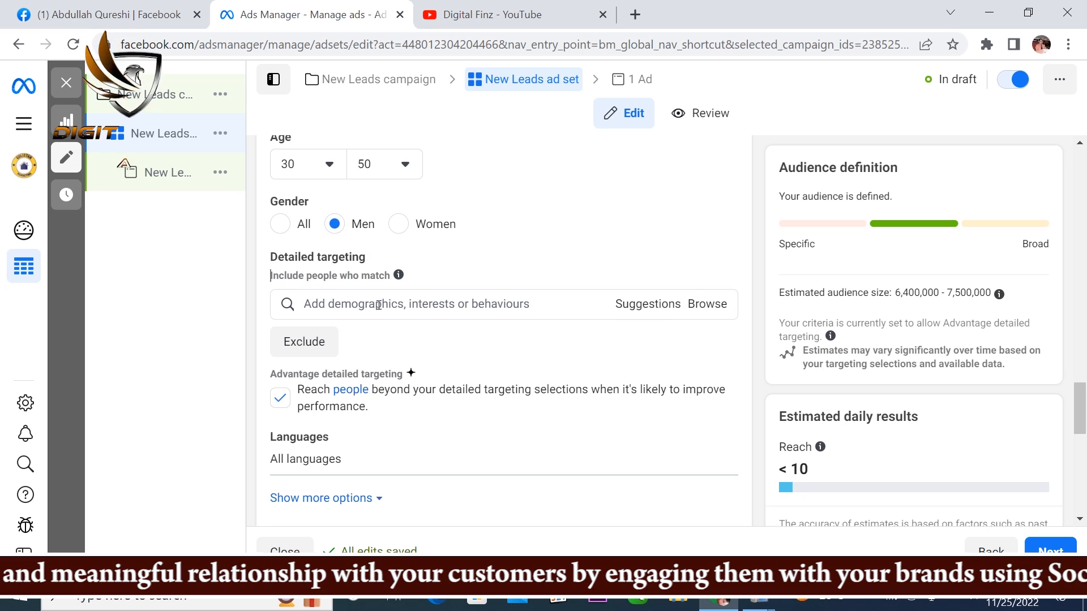
click(338, 304)
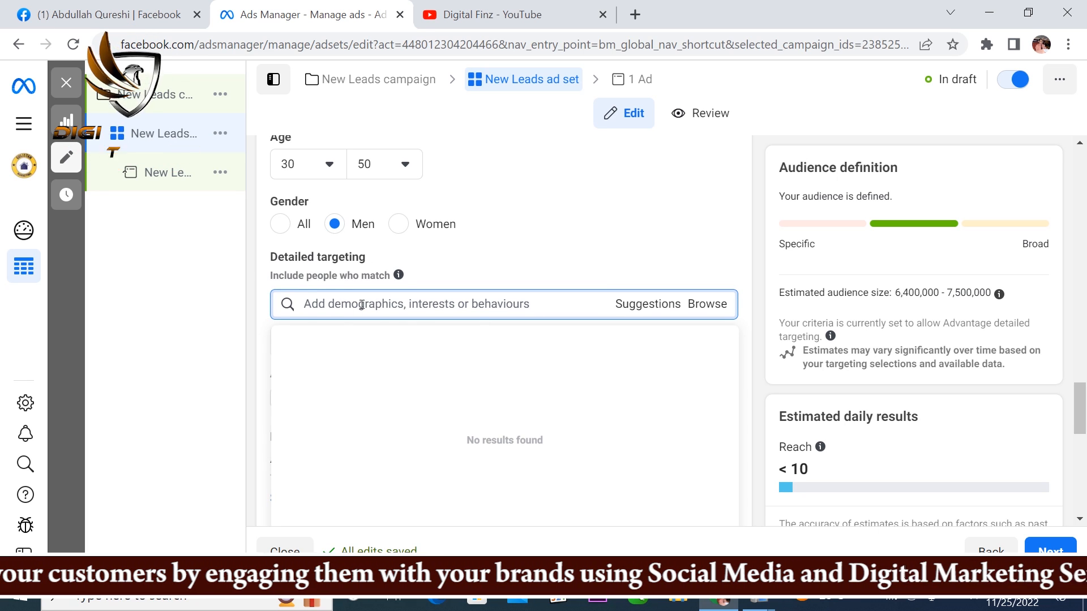
click(736, 258)
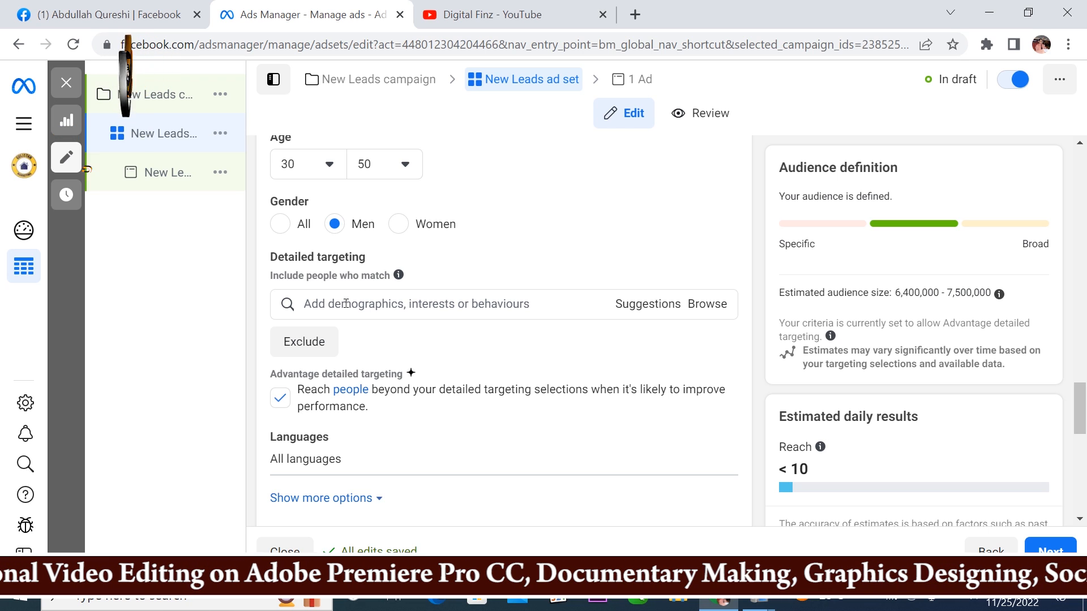
click(318, 303)
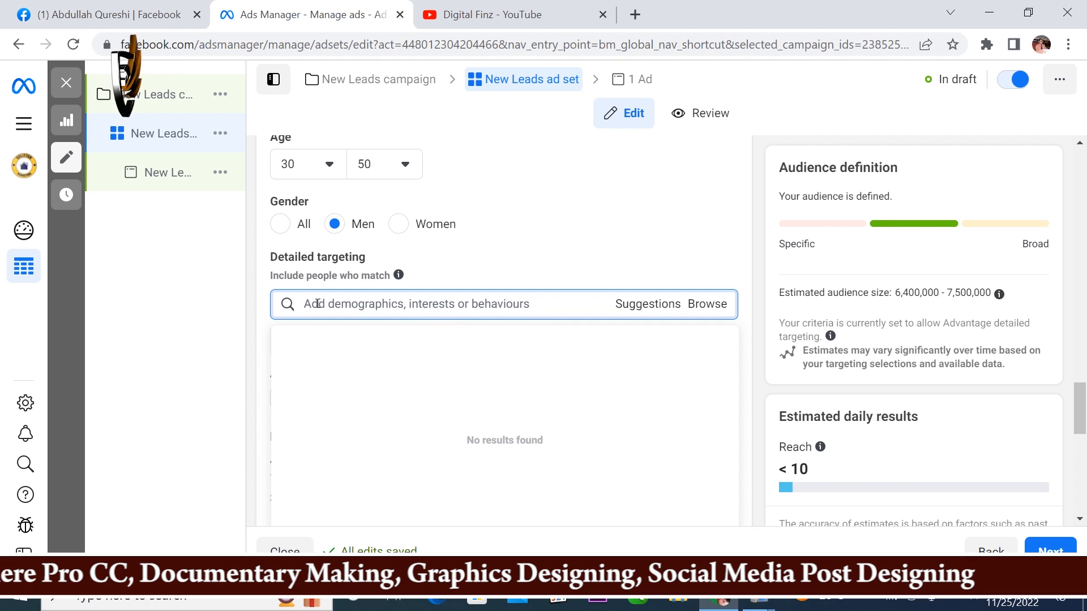
text(r)
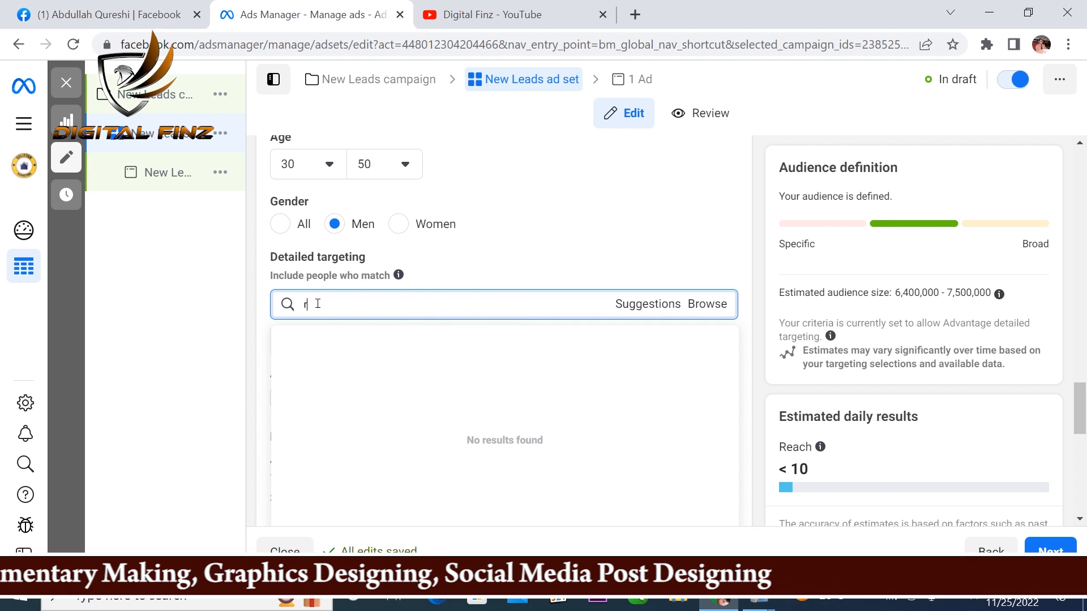
text(eal estate)
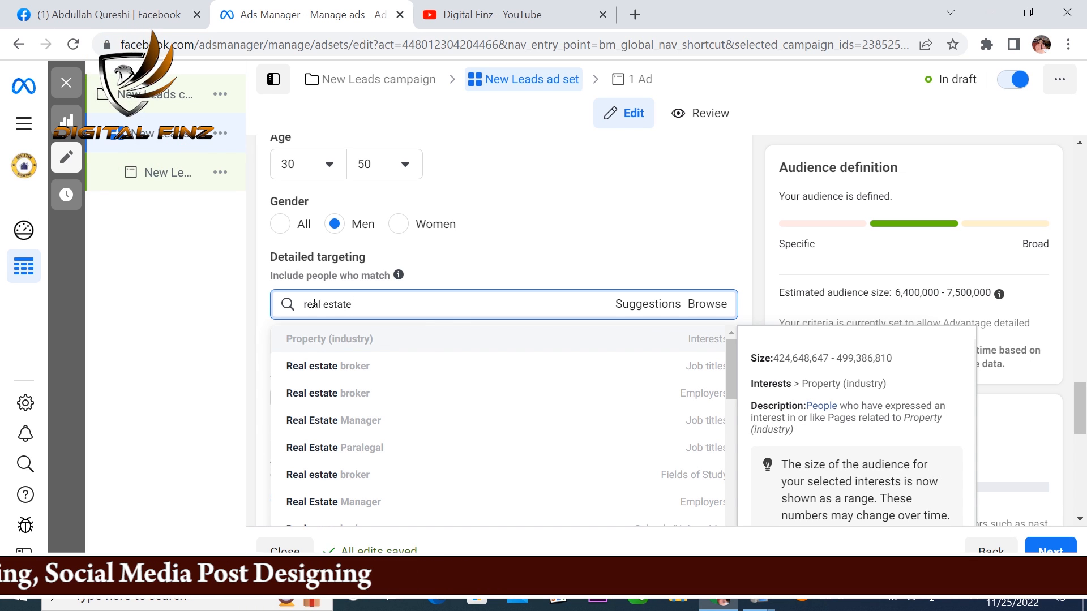
click(297, 368)
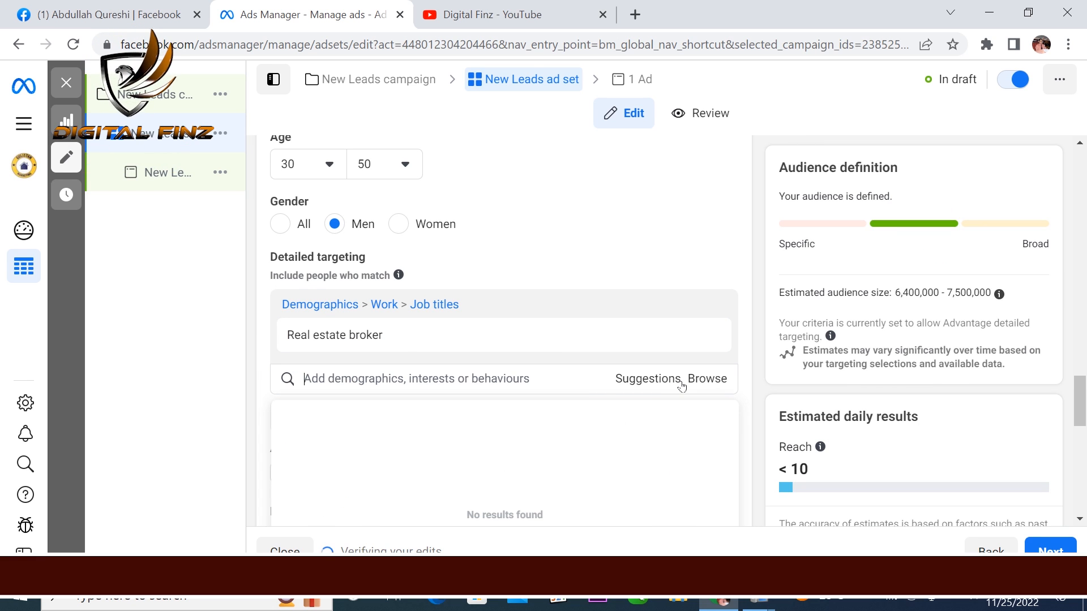
Step: Add the suggested job titles Real Estate Agent/Broker, Realtor, Real Estate Consultant and Property Manager/Realtor to the detailed targeting
scroll(645, 381, down, 3)
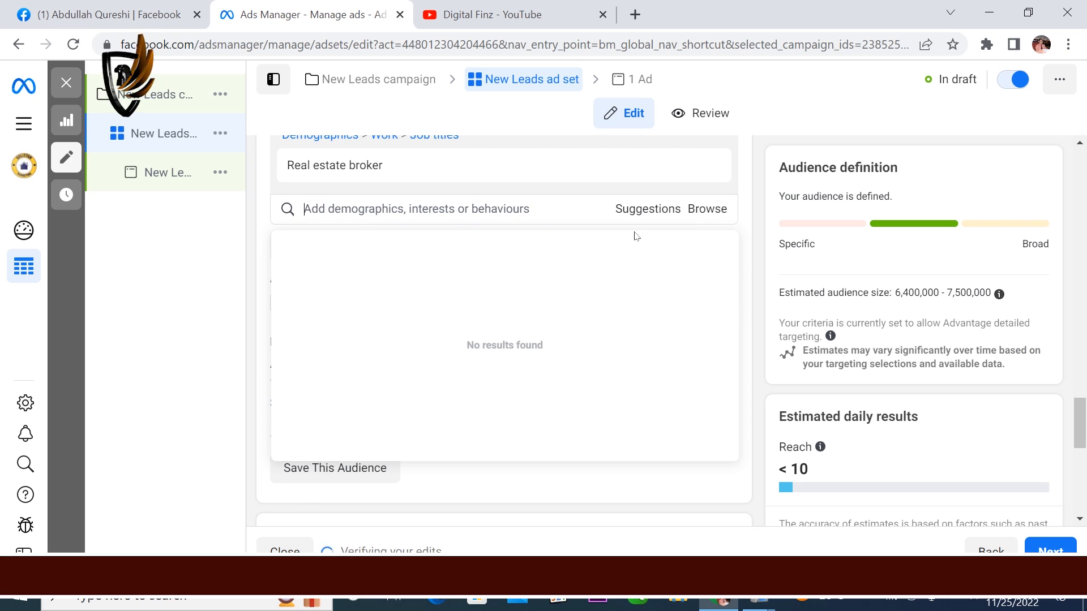
click(634, 210)
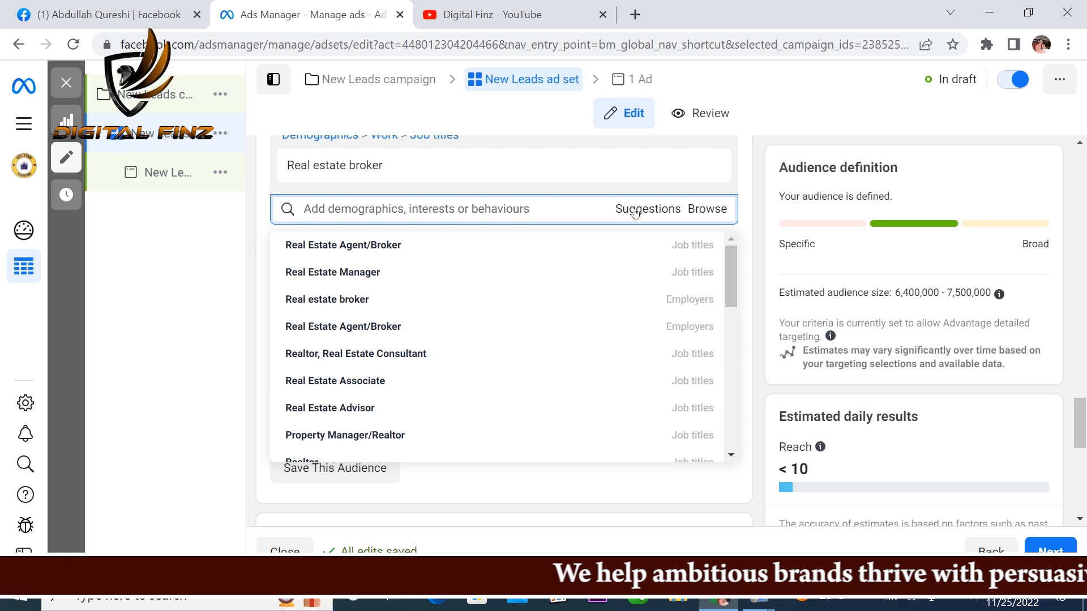
mouse_move(302, 246)
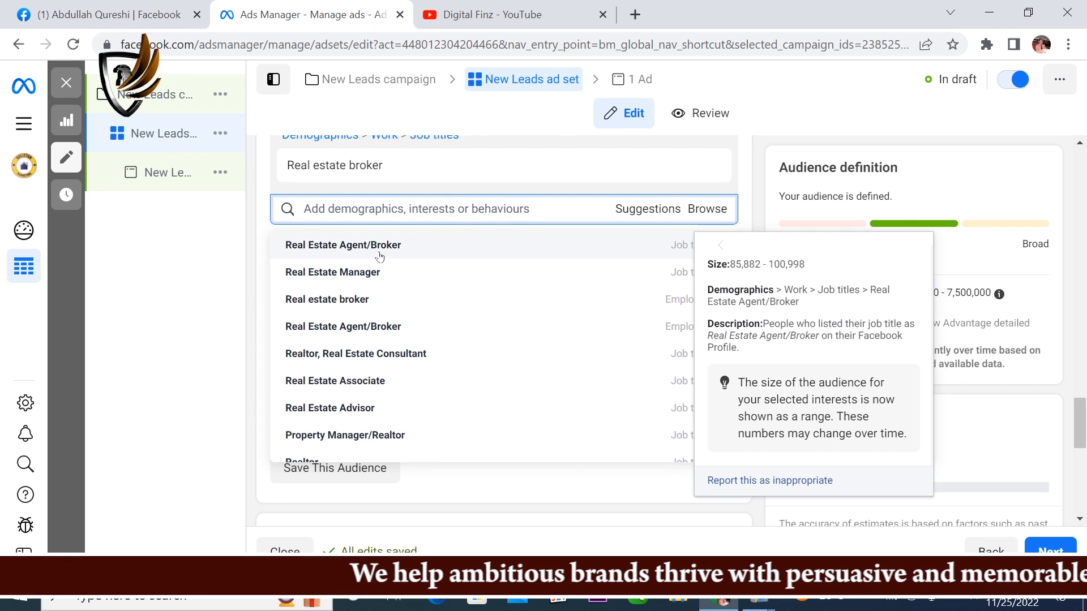
click(299, 247)
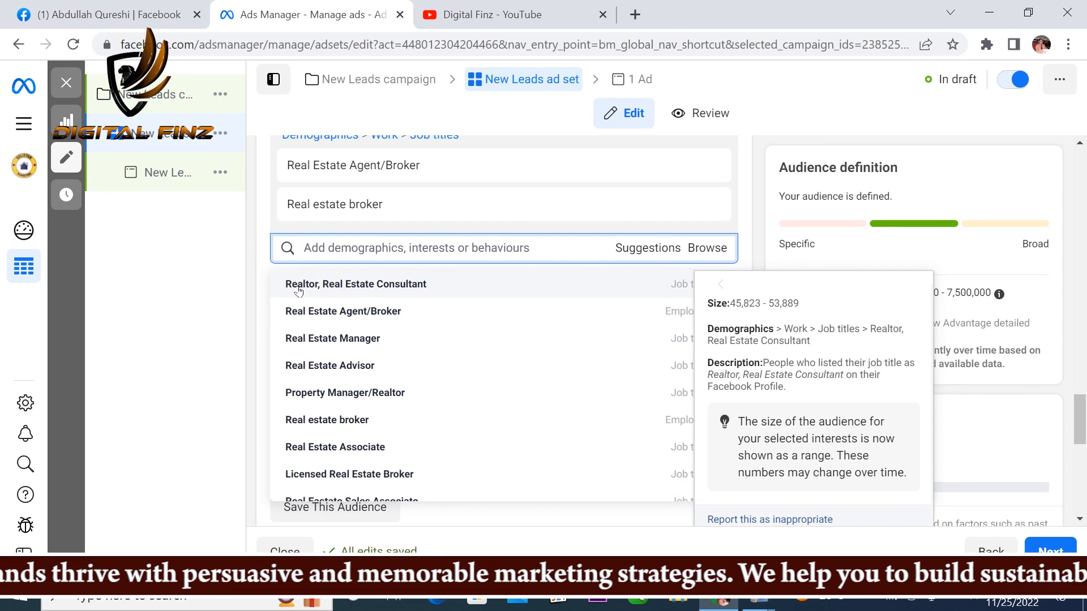
click(299, 288)
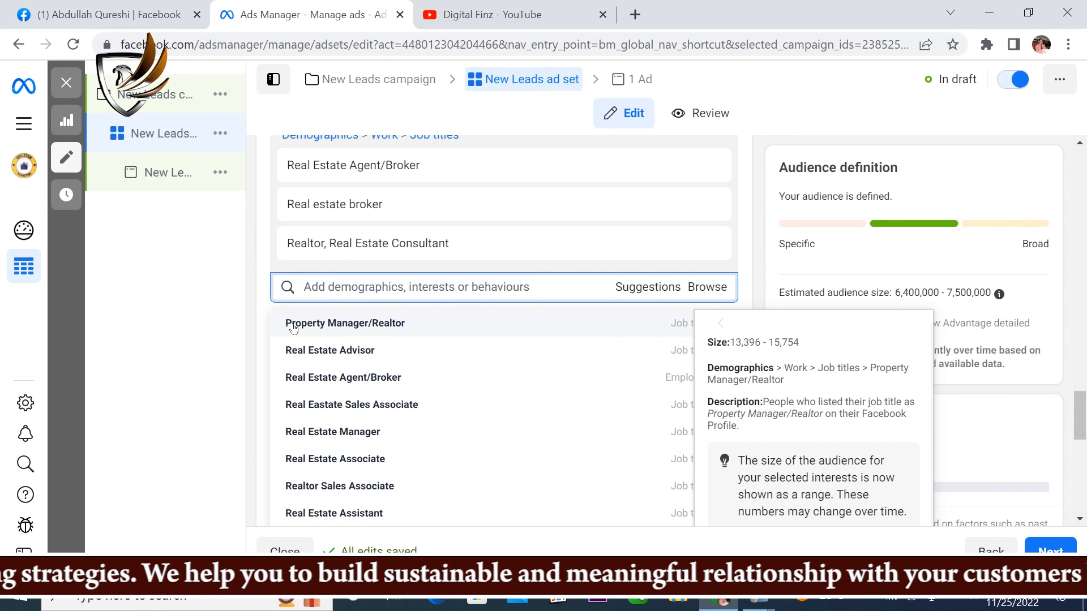
click(293, 326)
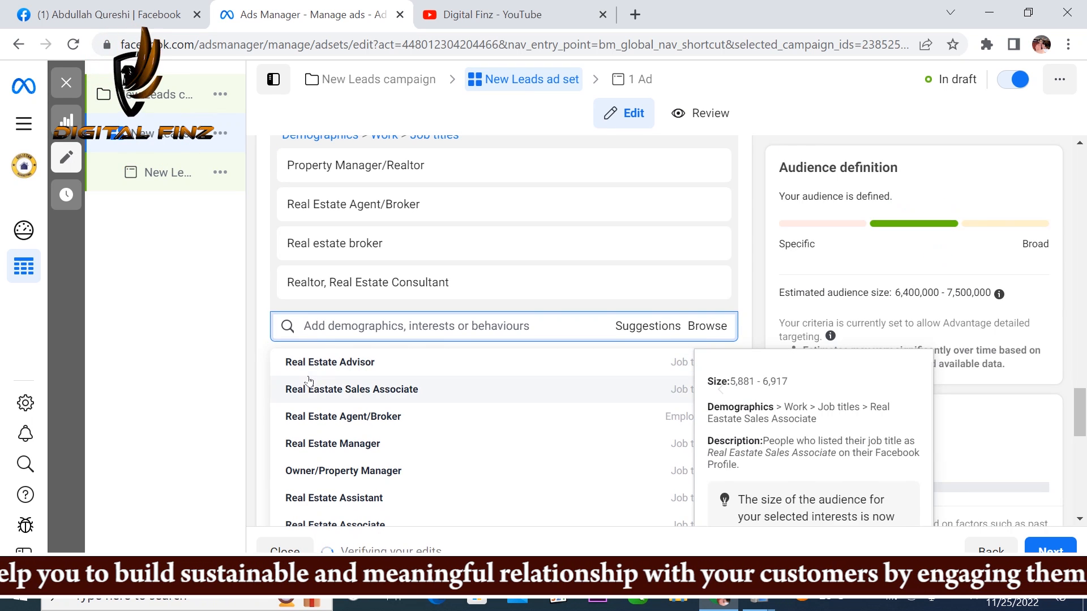
Step: Look through the suggested detailed targeting options for further real-estate job titles, employers and interests
scroll(332, 412, down, 1)
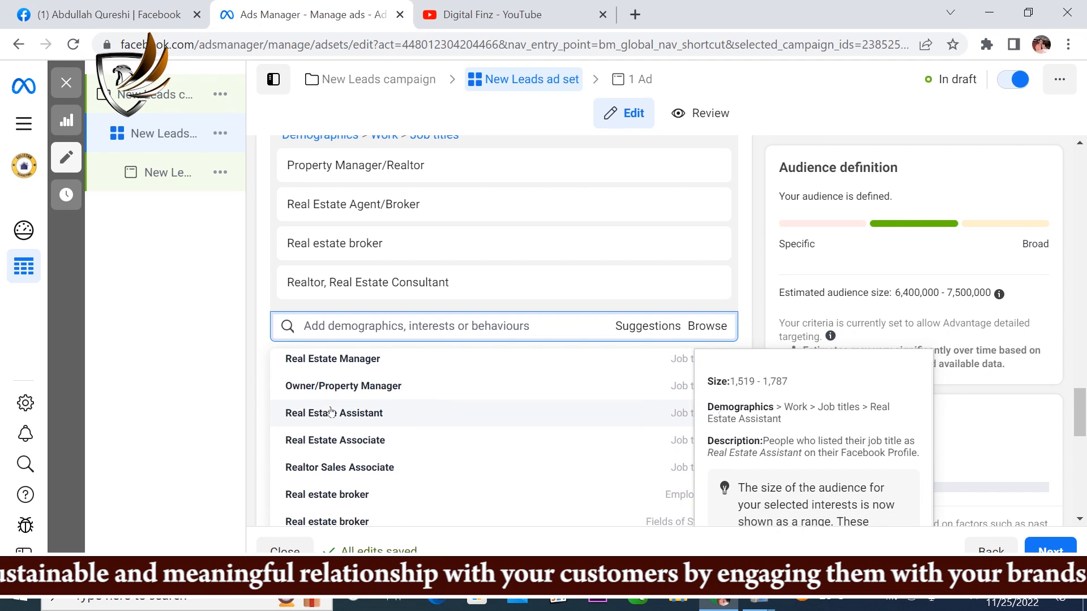
scroll(331, 412, down, 1)
scroll(325, 416, down, 1)
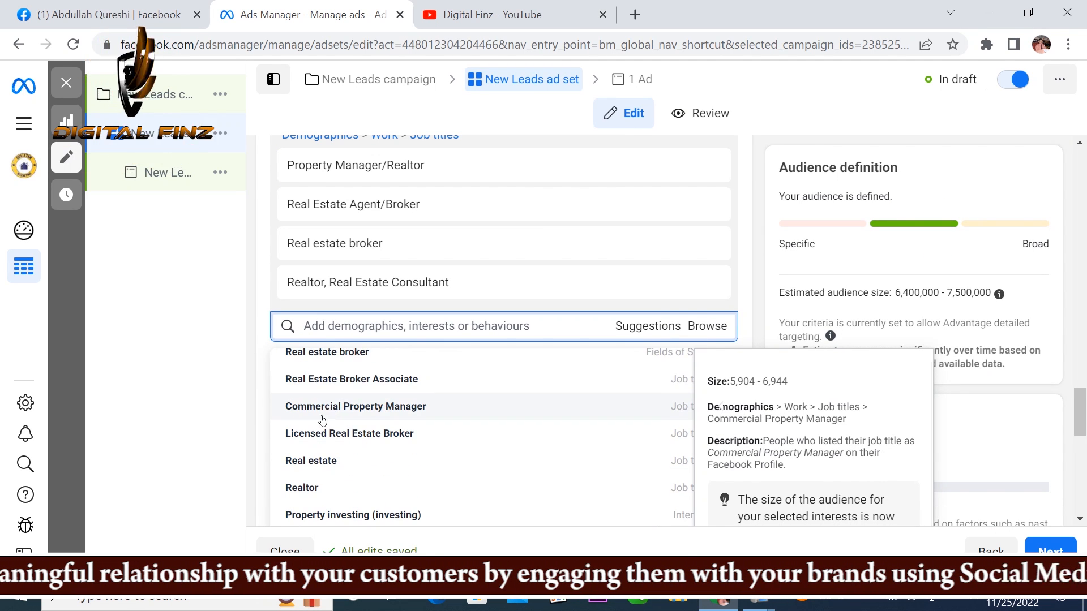
scroll(322, 420, down, 1)
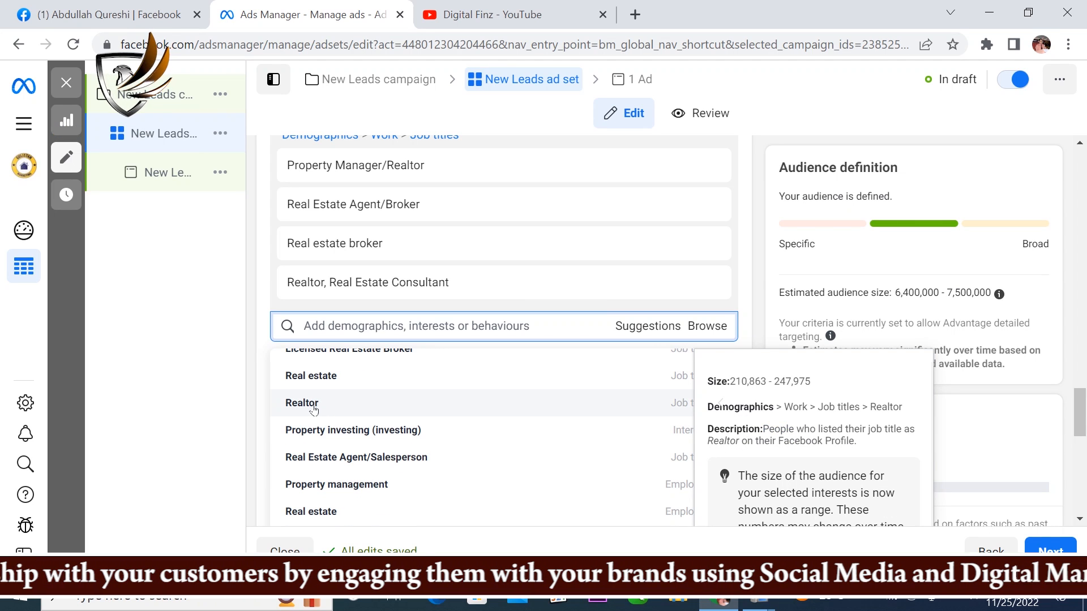
scroll(314, 409, down, 1)
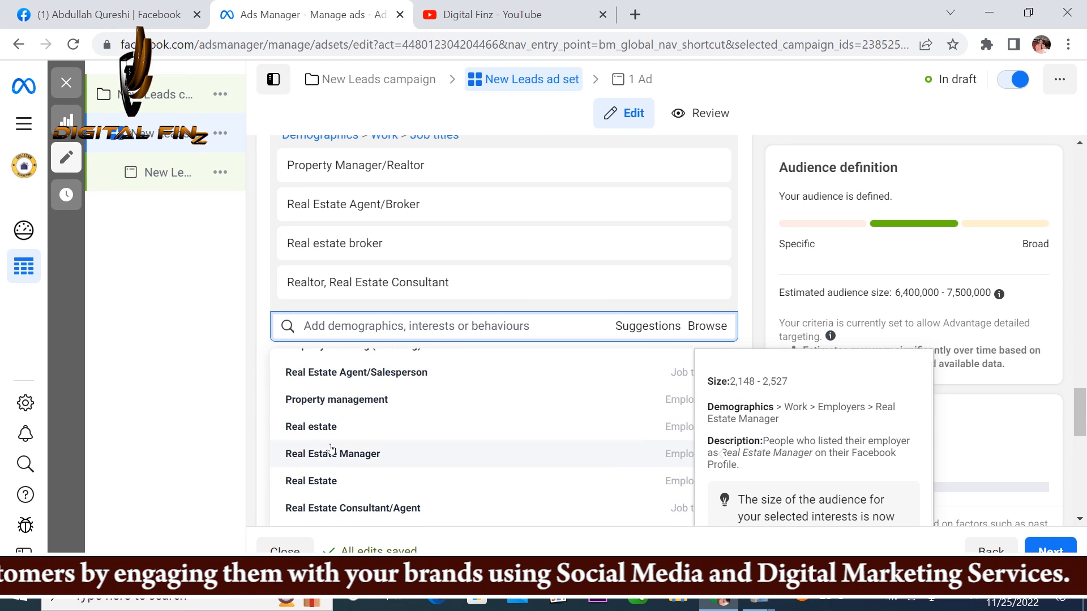
scroll(331, 448, down, 1)
scroll(331, 449, down, 1)
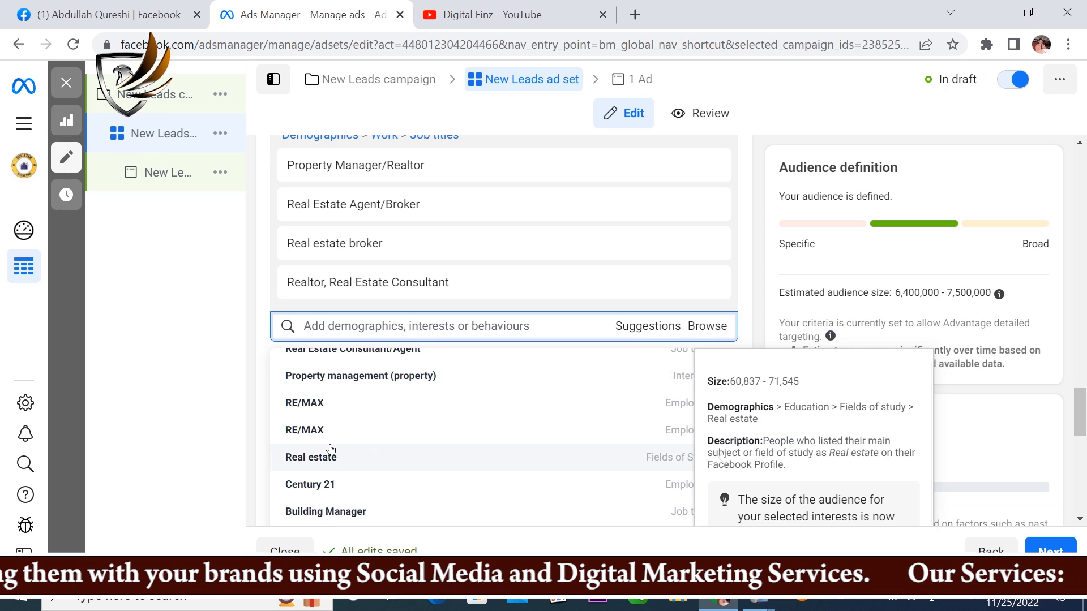
scroll(331, 448, down, 1)
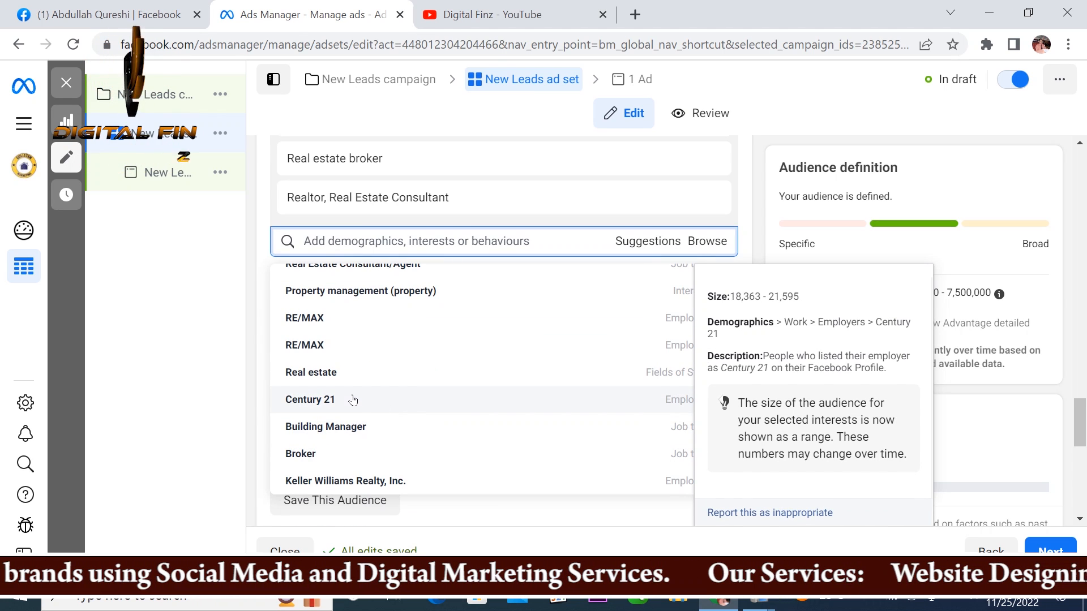
scroll(352, 400, down, 1)
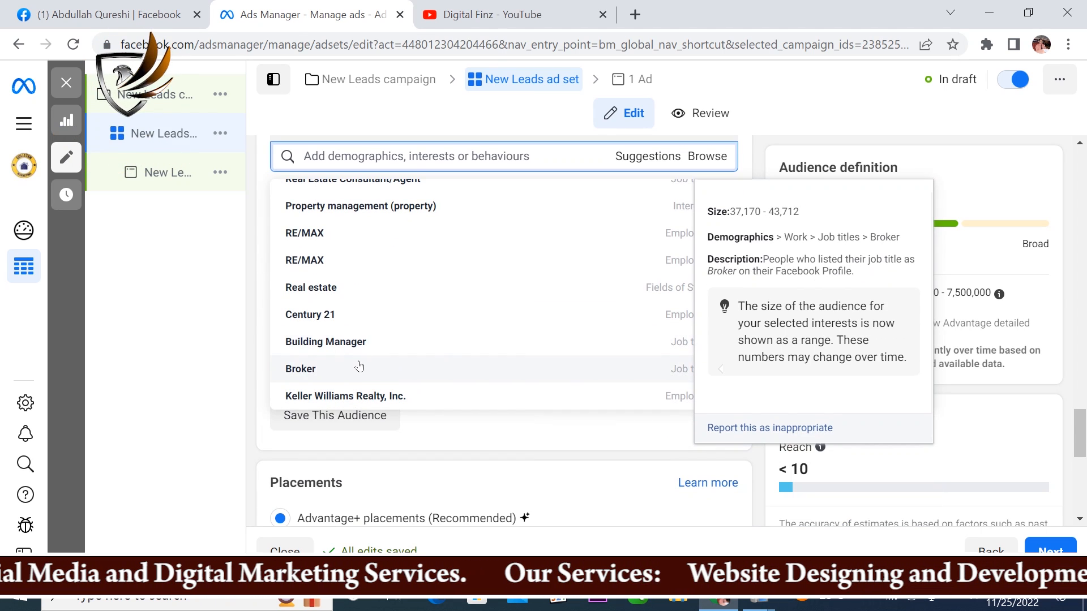
scroll(360, 366, up, 3)
scroll(369, 300, up, 3)
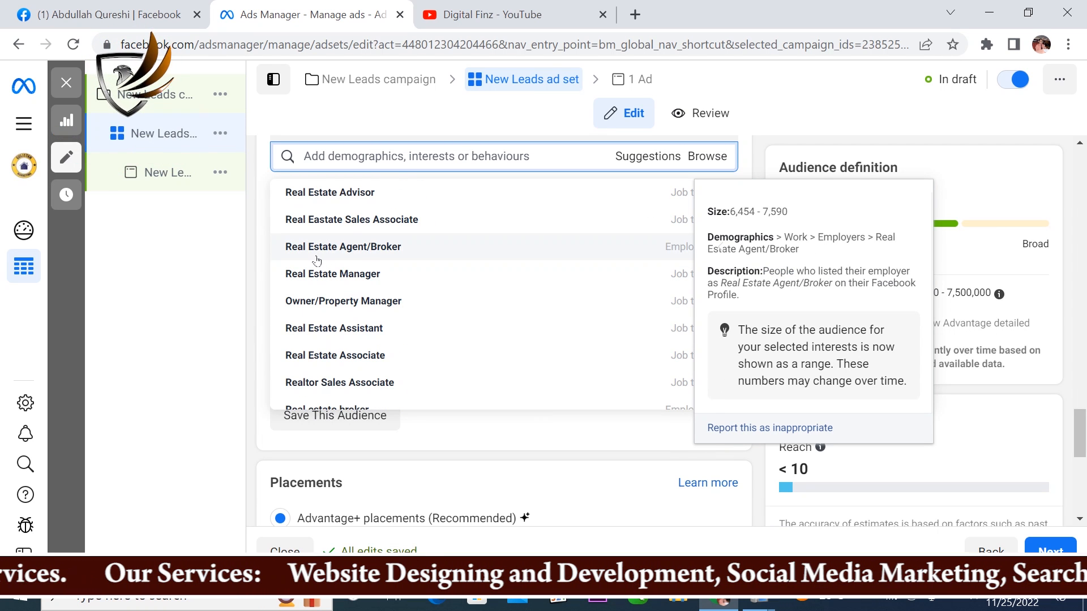
scroll(317, 261, up, 2)
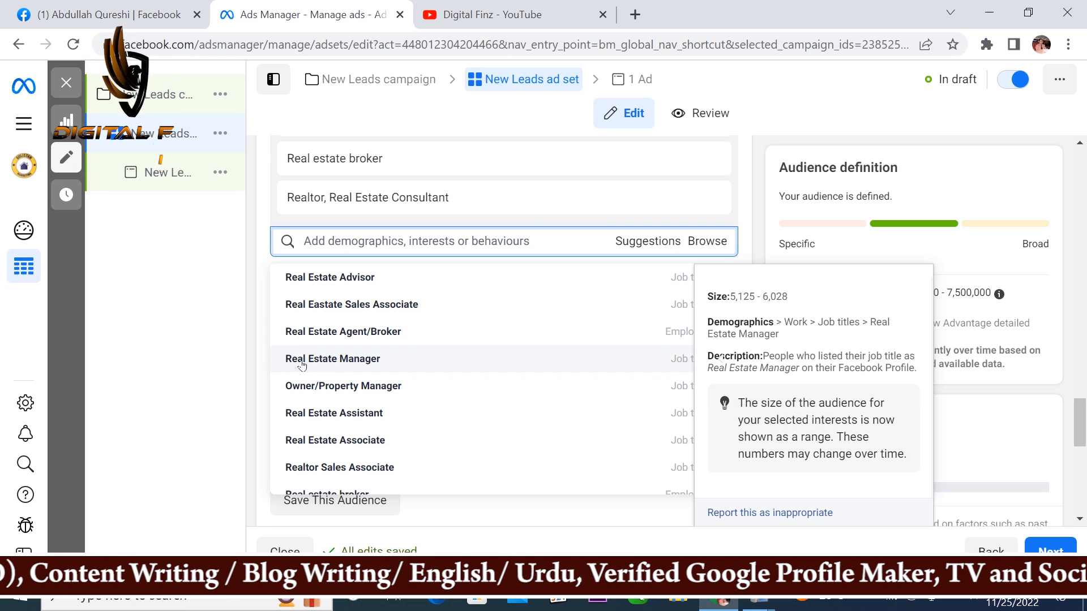
Step: Search the detailed targeting for "directors" and look through the suggested options again
click(338, 244)
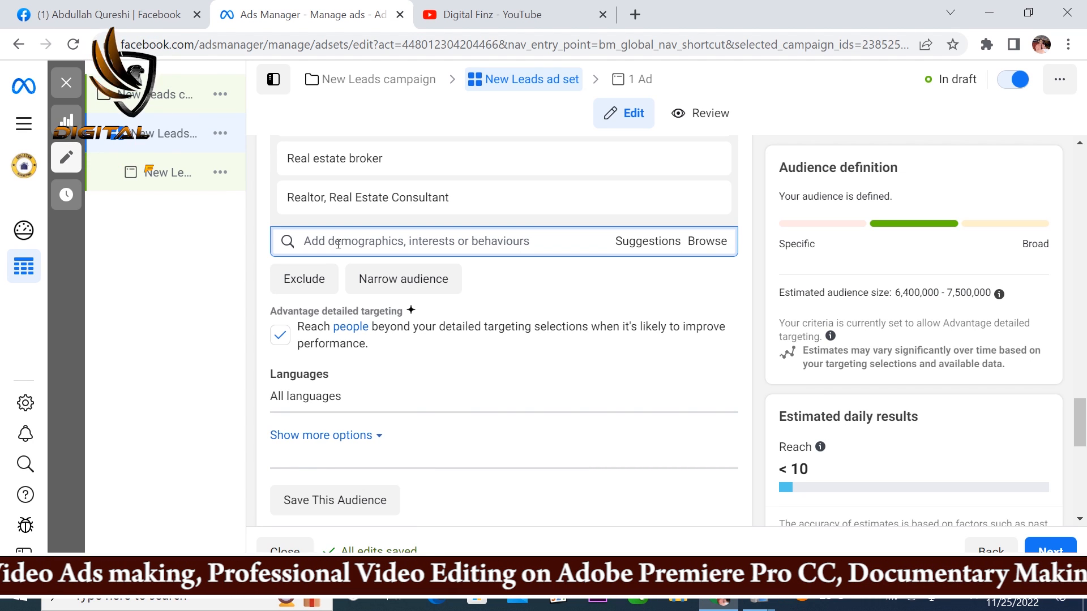
text(directors)
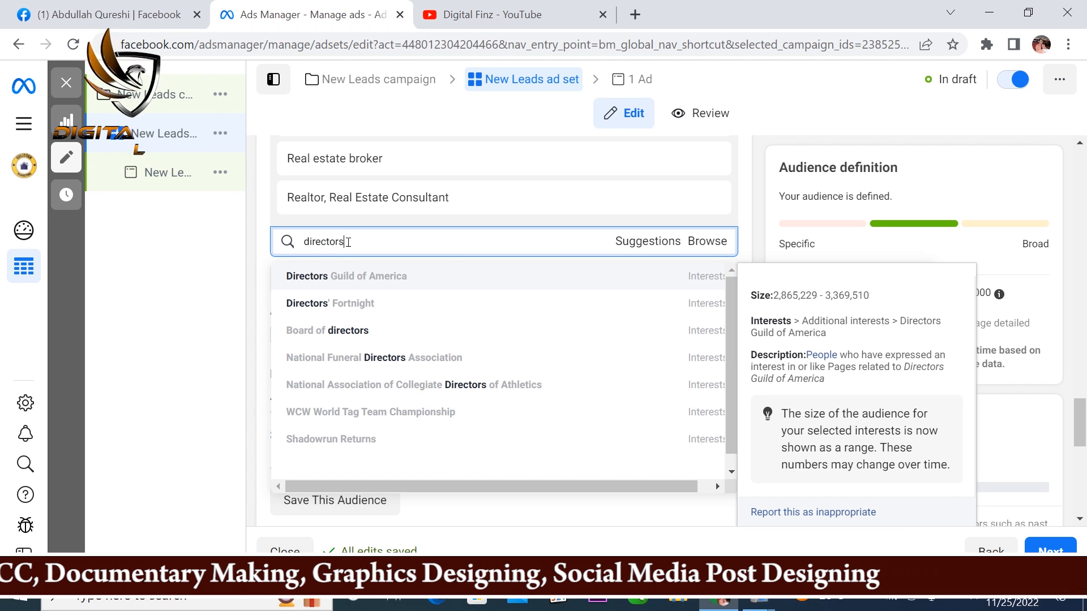
click(645, 242)
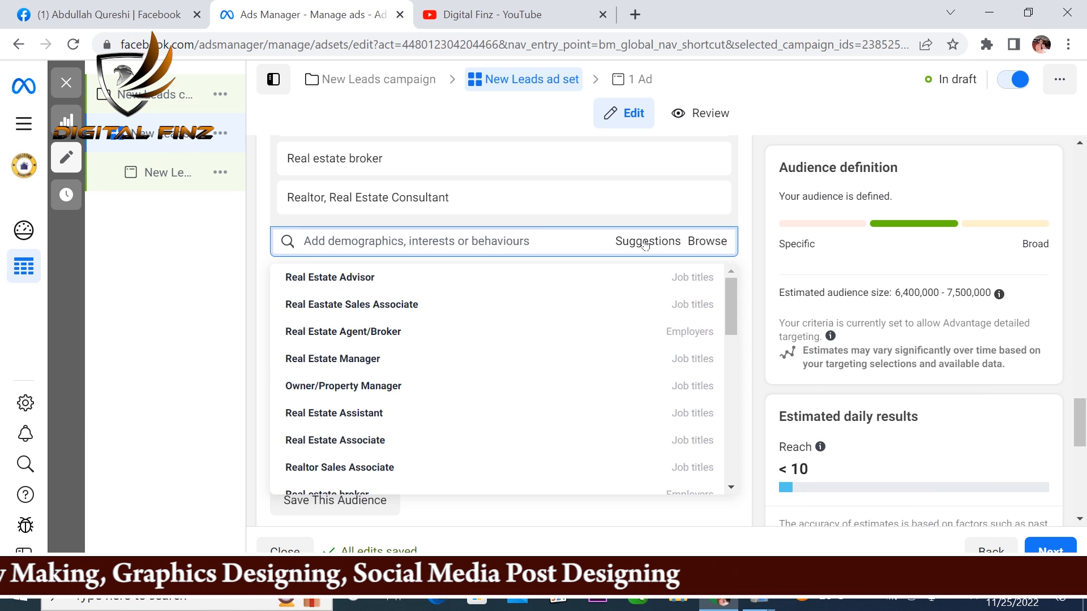
scroll(306, 296, down, 2)
scroll(339, 347, down, 6)
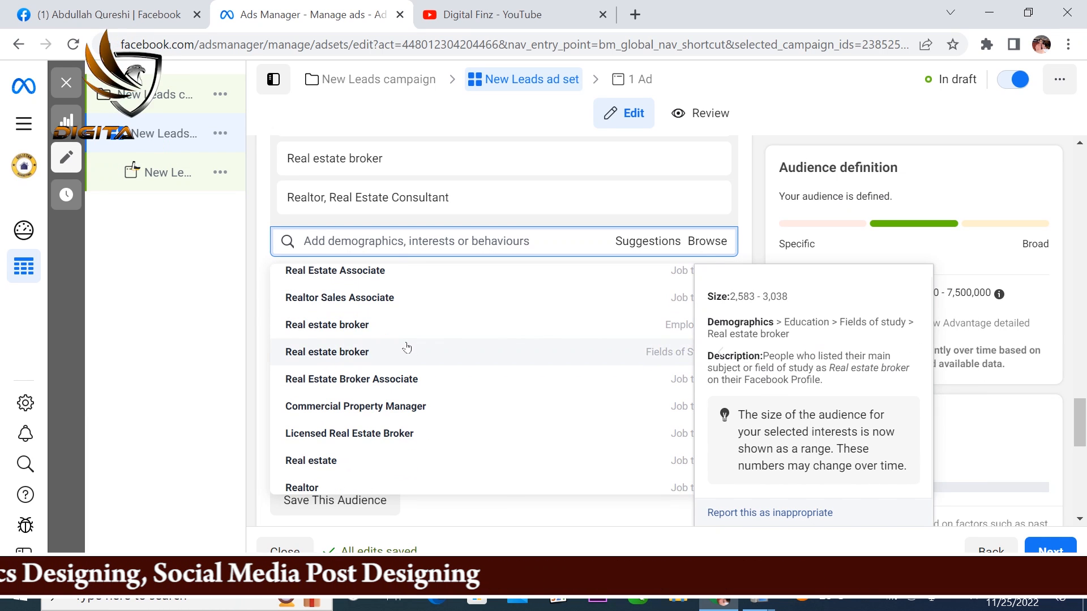
scroll(342, 347, down, 2)
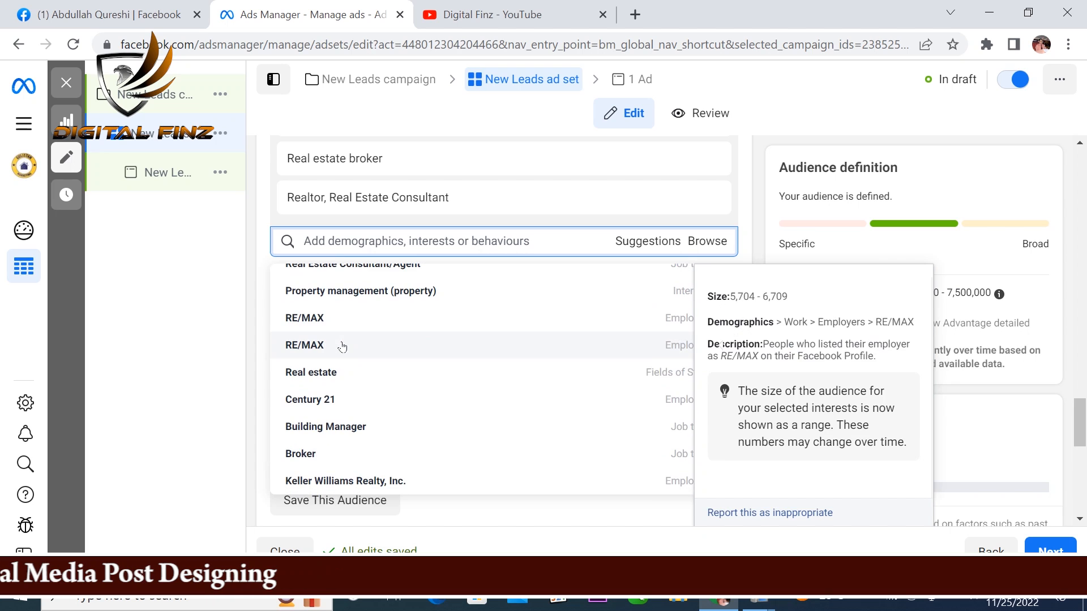
scroll(342, 346, down, 4)
scroll(352, 239, up, 8)
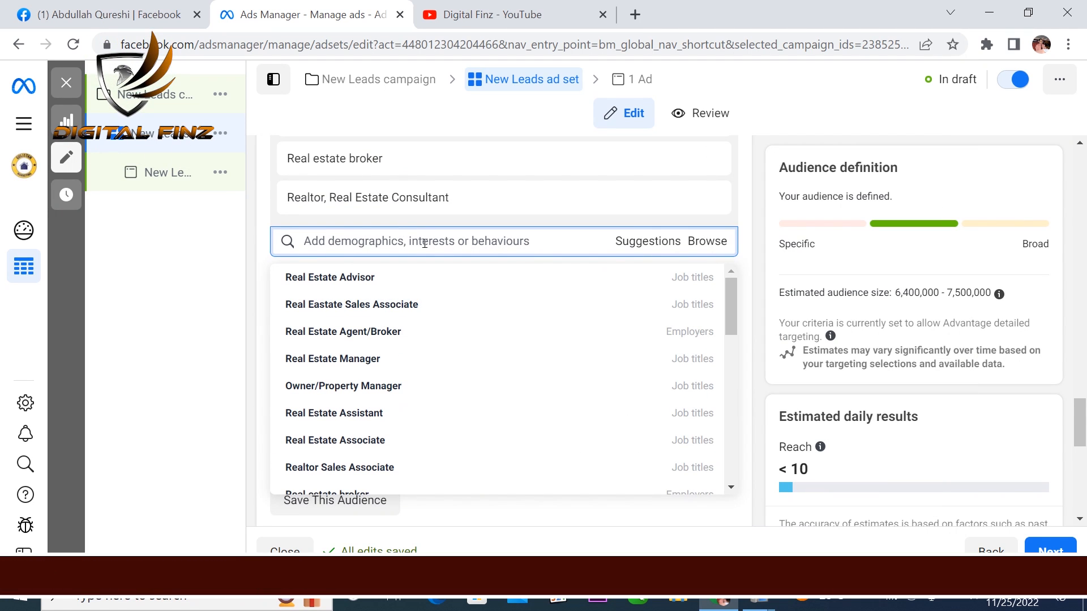
Step: Search the detailed targeting for "general manage" and include the Management industry
click(345, 241)
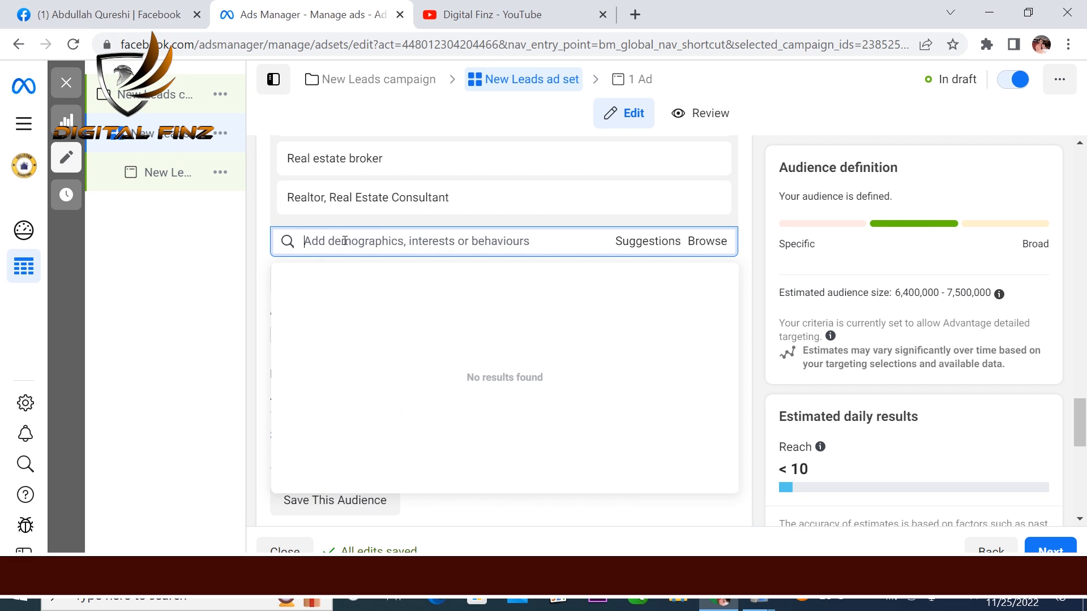
text(general)
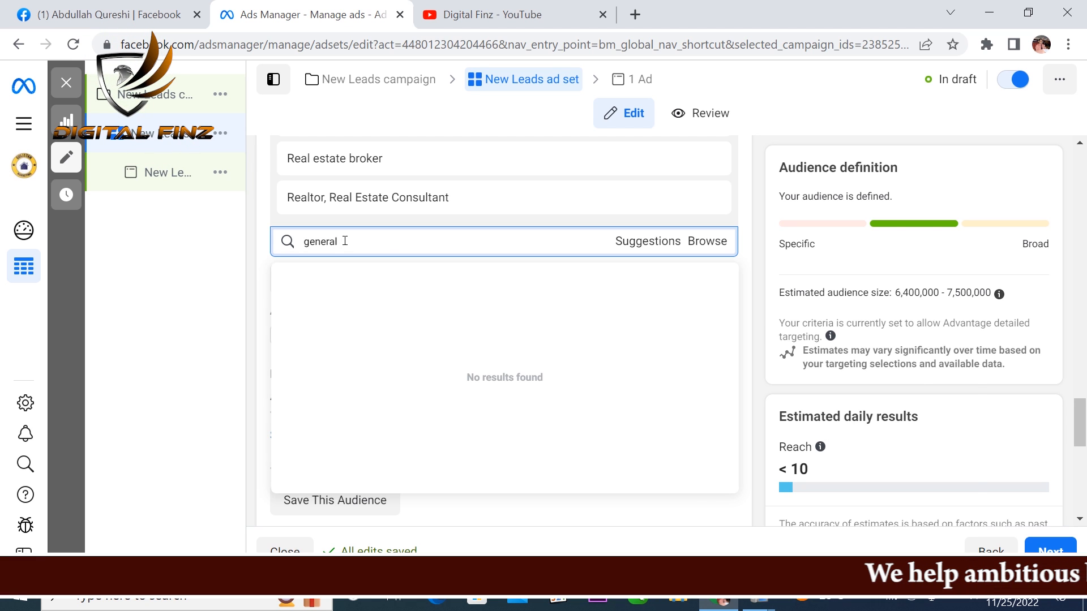
text( manage)
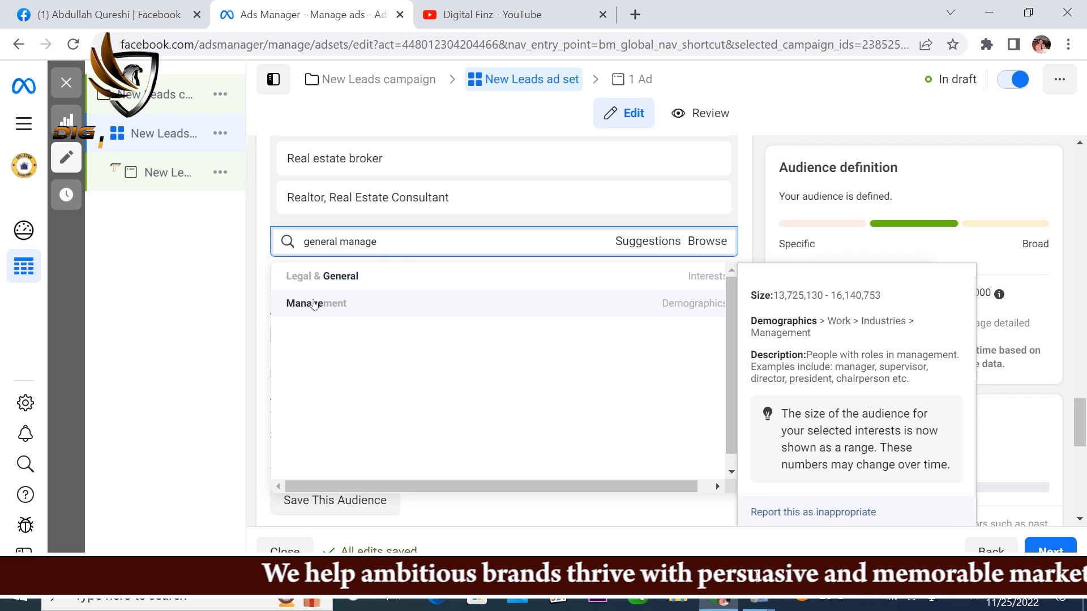
click(292, 305)
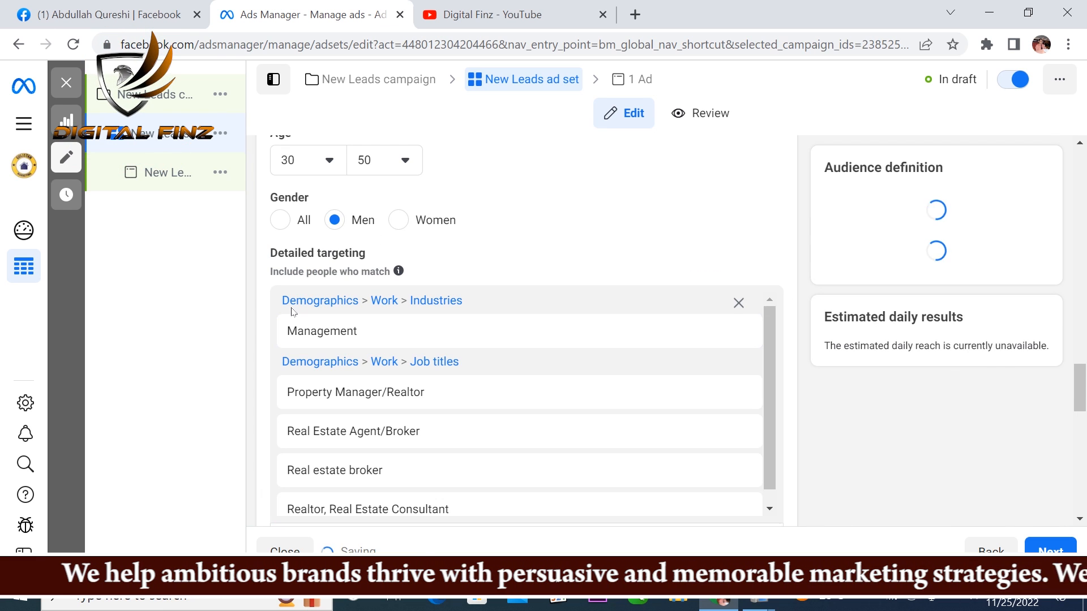
Step: Add the suggested job title Founder, Director, CEO to the detailed targeting
scroll(520, 388, down, 1)
scroll(657, 291, down, 4)
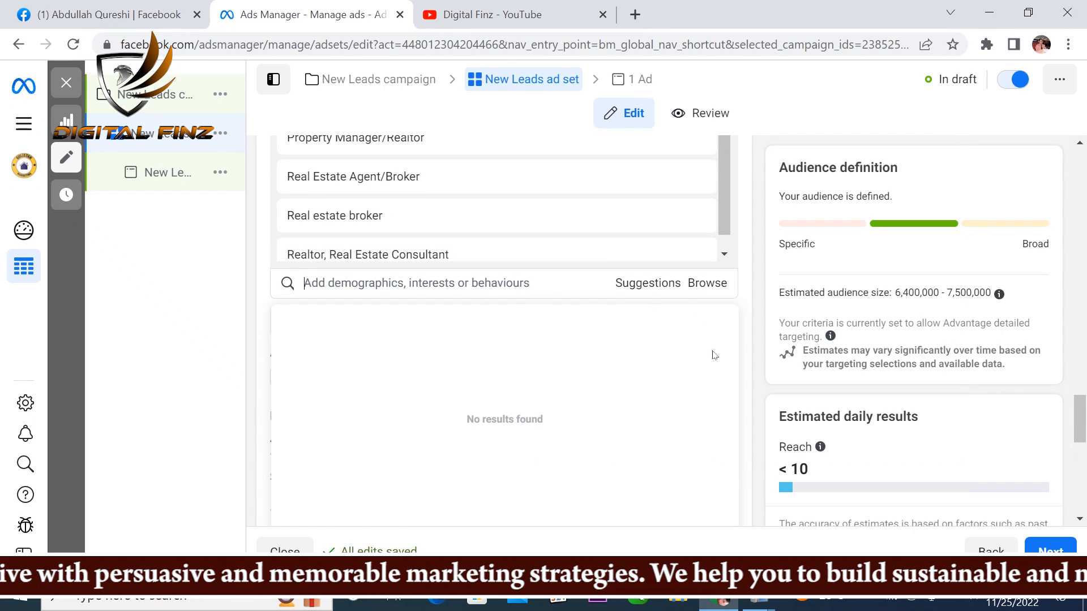
scroll(715, 355, up, 2)
click(649, 371)
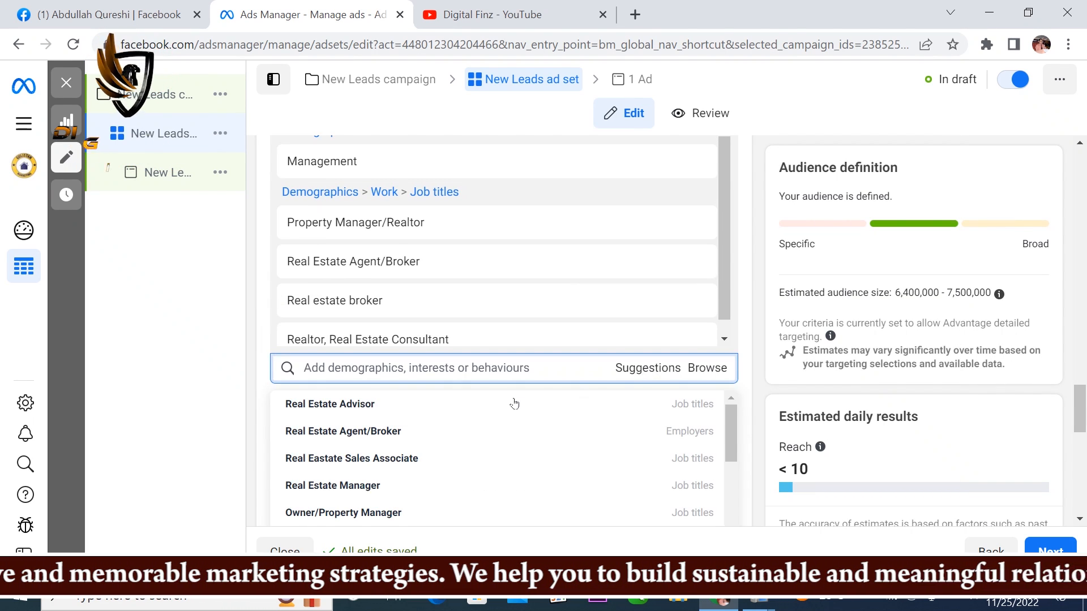
scroll(400, 461, down, 1)
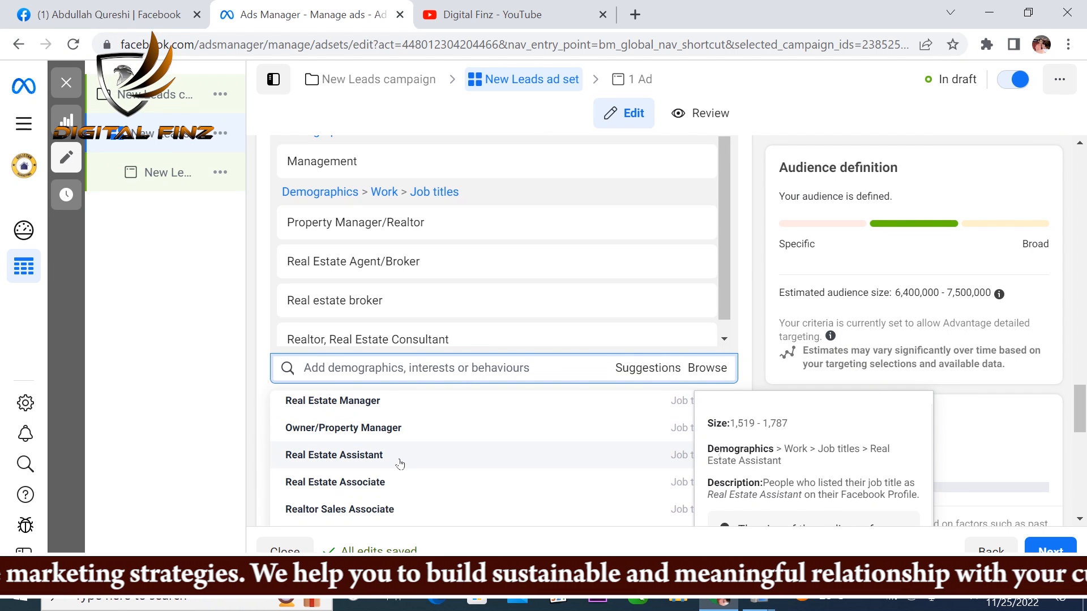
scroll(400, 462, down, 1)
scroll(401, 462, down, 1)
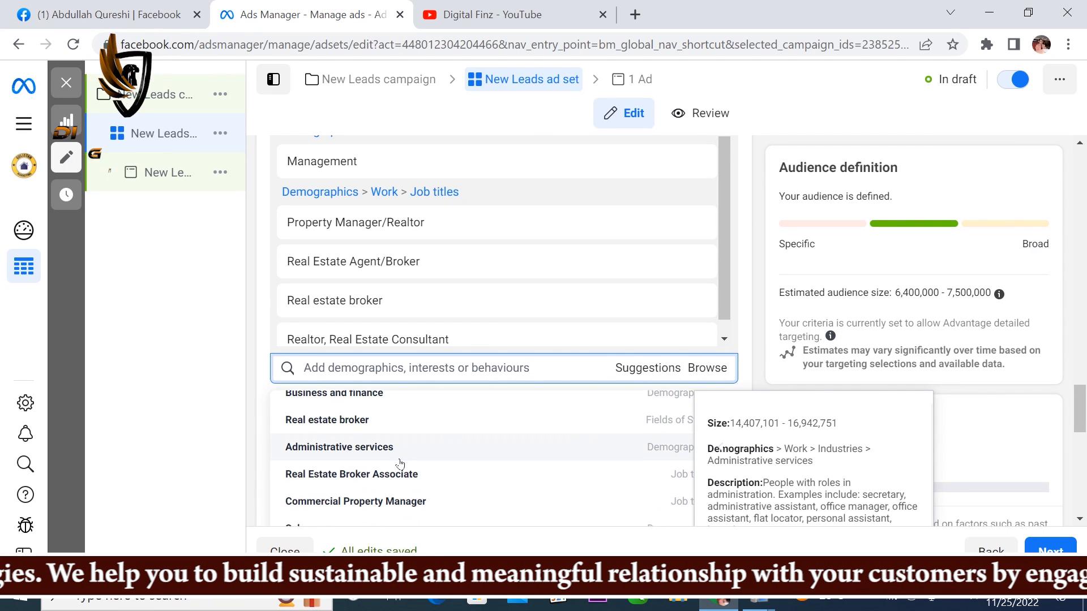
scroll(400, 463, down, 2)
scroll(283, 458, up, 1)
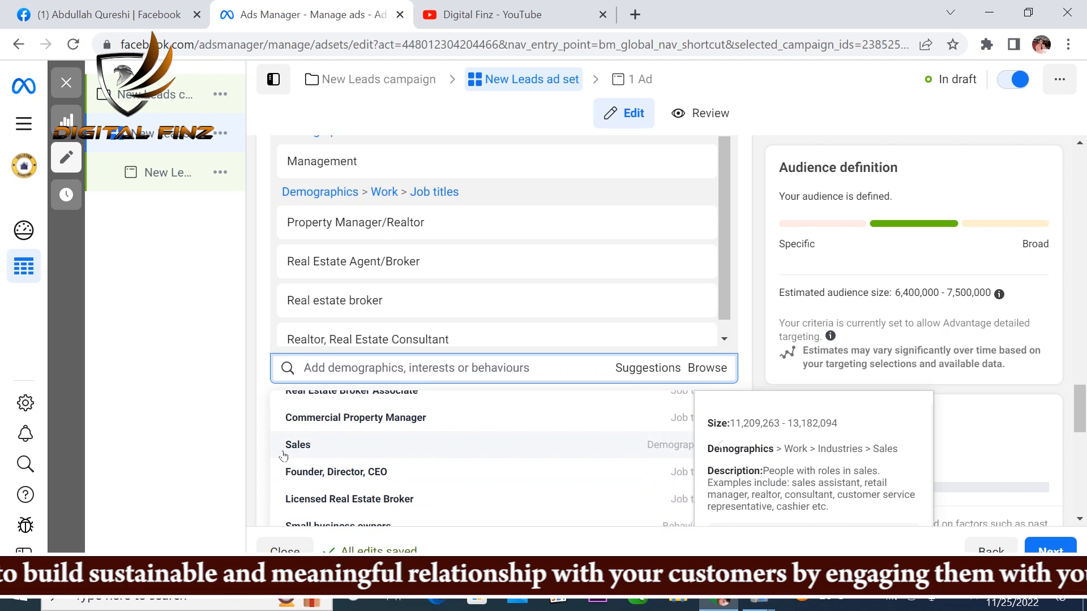
click(310, 473)
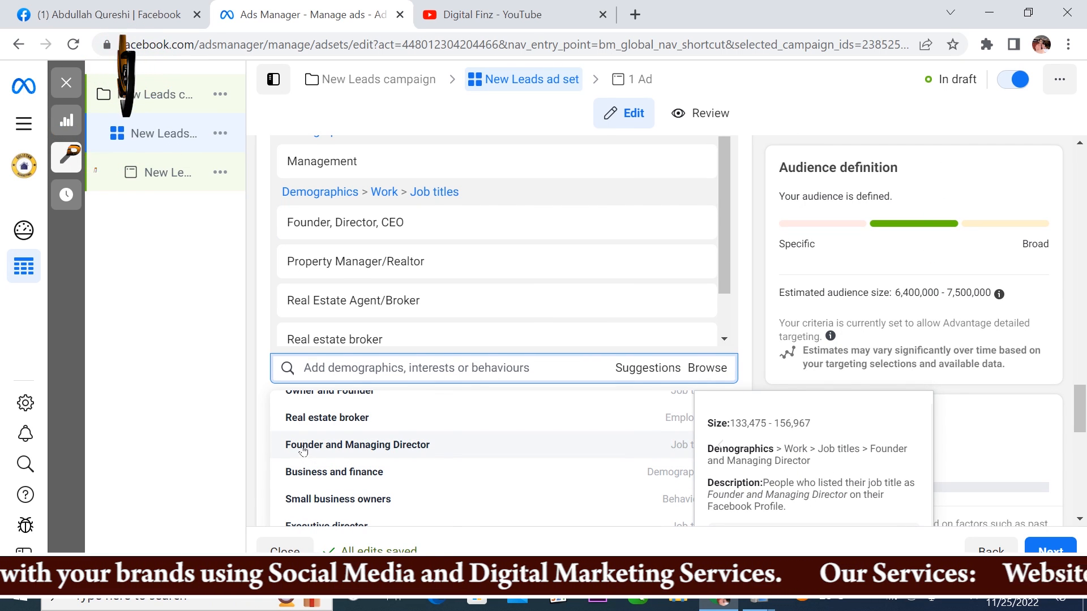
Step: Add the suggested job titles Founder and Managing Director, Owner/Manager/CEO and Managing Director to the detailed targeting
click(298, 447)
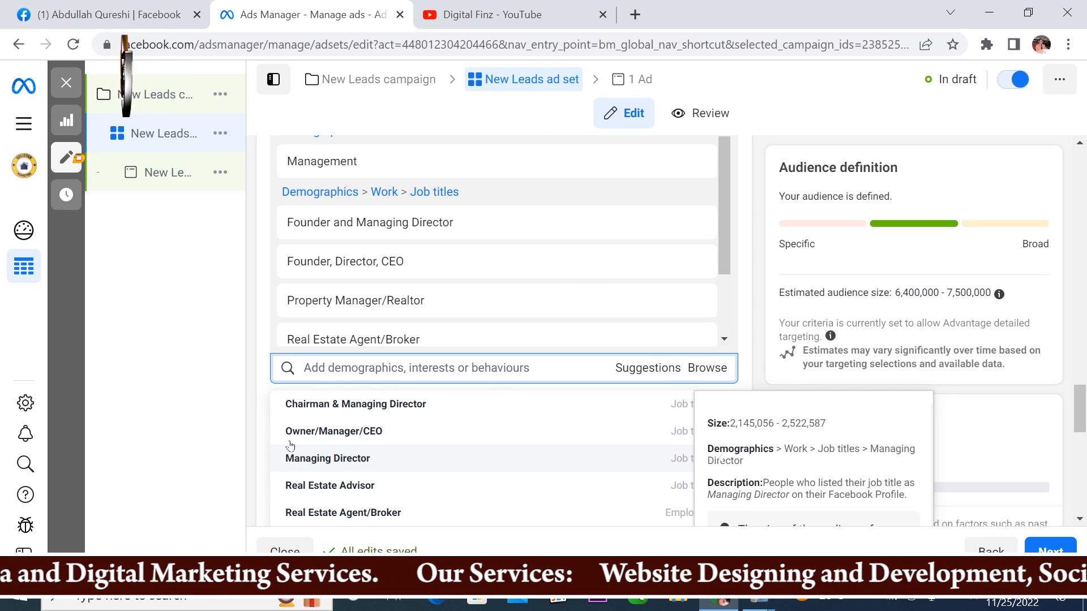
click(291, 433)
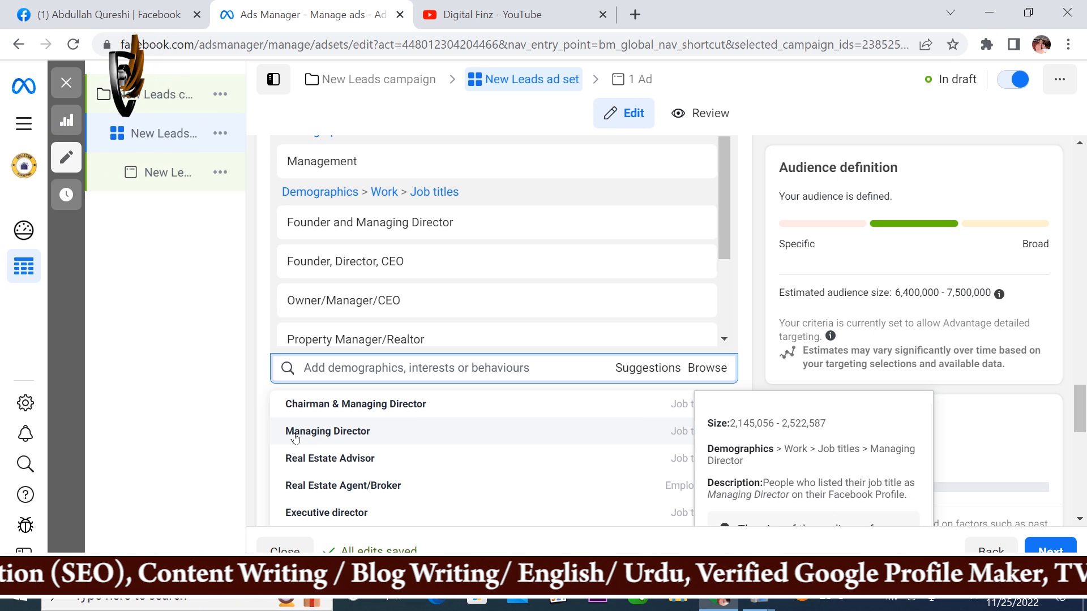
click(295, 433)
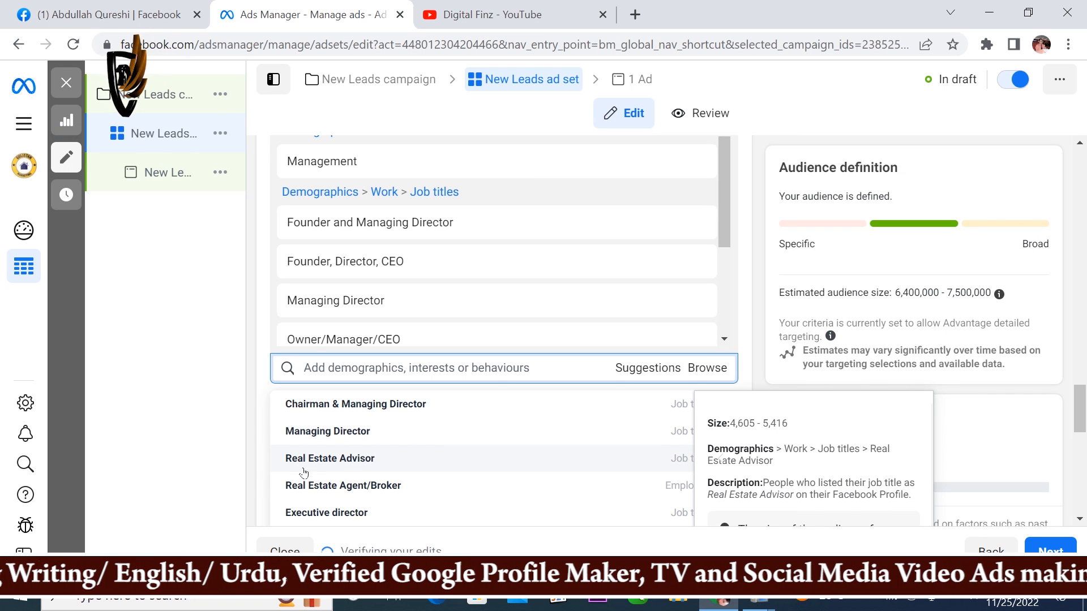
Step: Add the suggested job titles Co-Founder and COO and Owner and CEO to the detailed targeting
scroll(304, 472, down, 3)
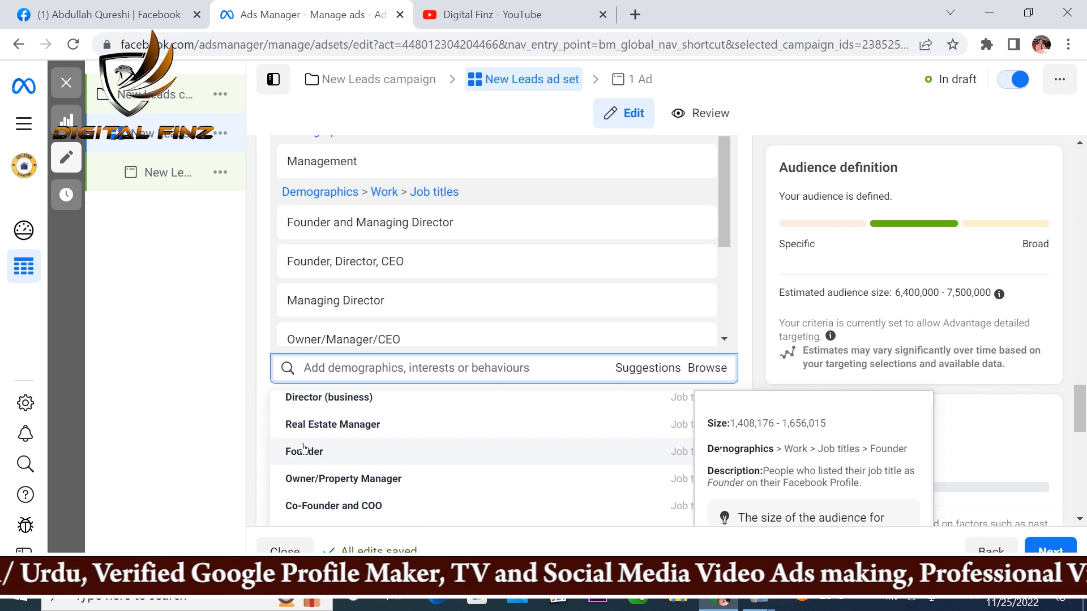
scroll(337, 445, down, 2)
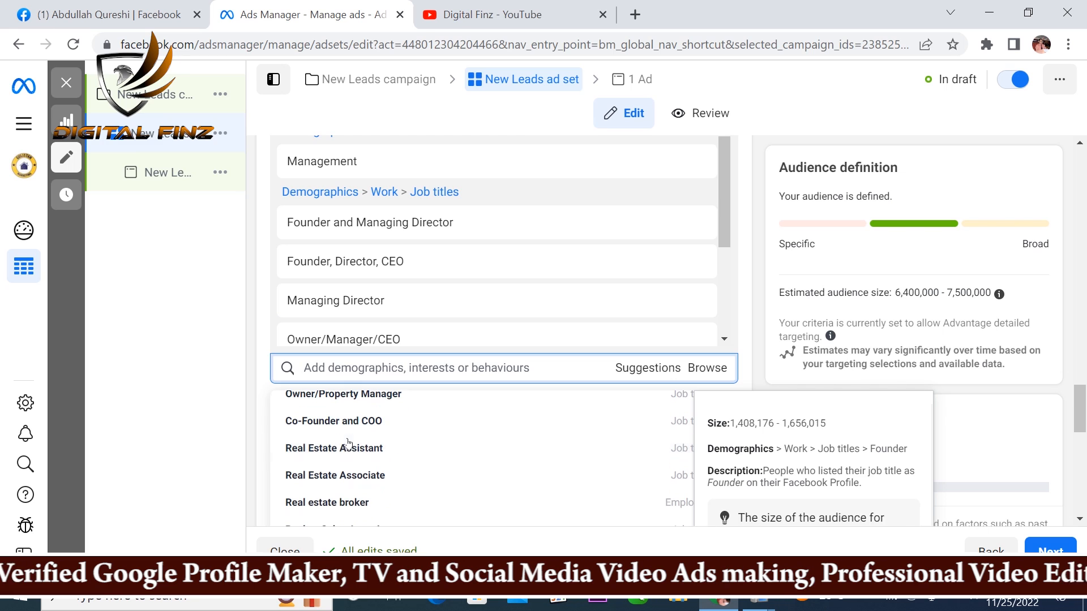
click(295, 429)
scroll(300, 445, down, 4)
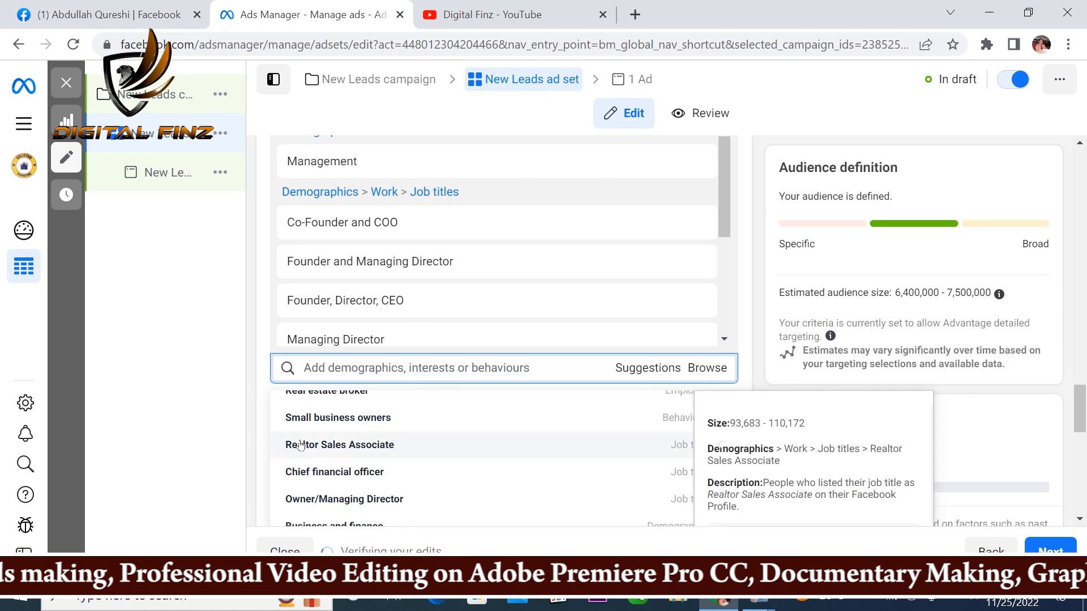
scroll(302, 452, down, 3)
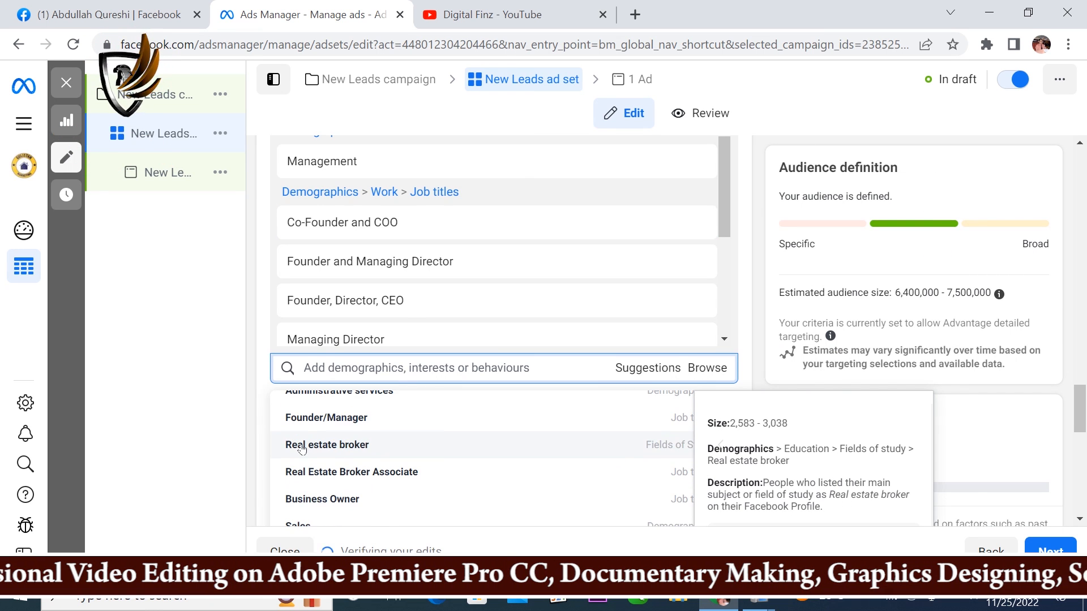
scroll(302, 450, down, 5)
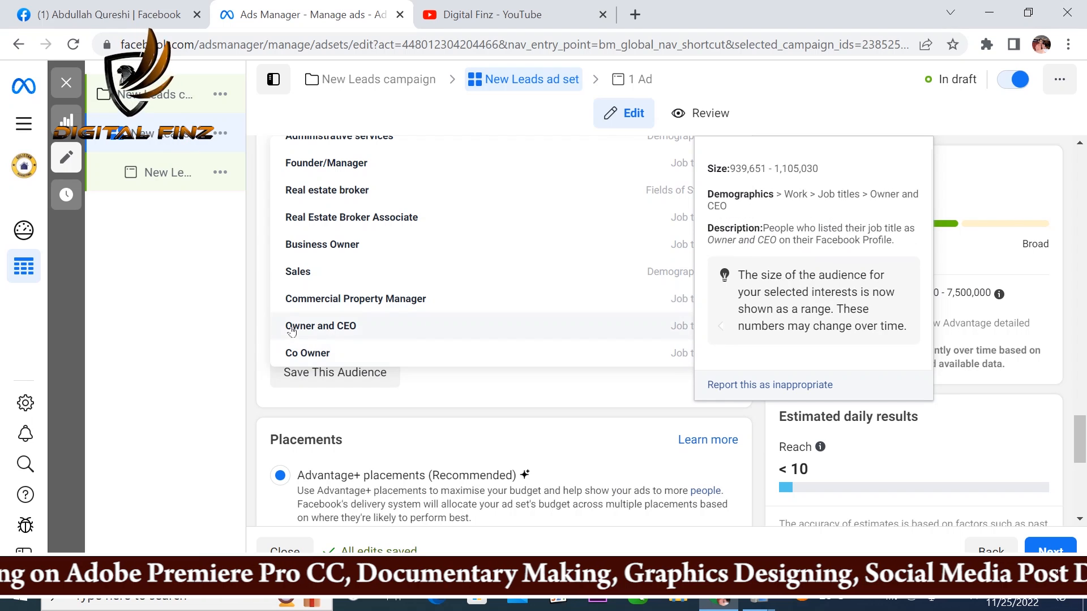
click(300, 328)
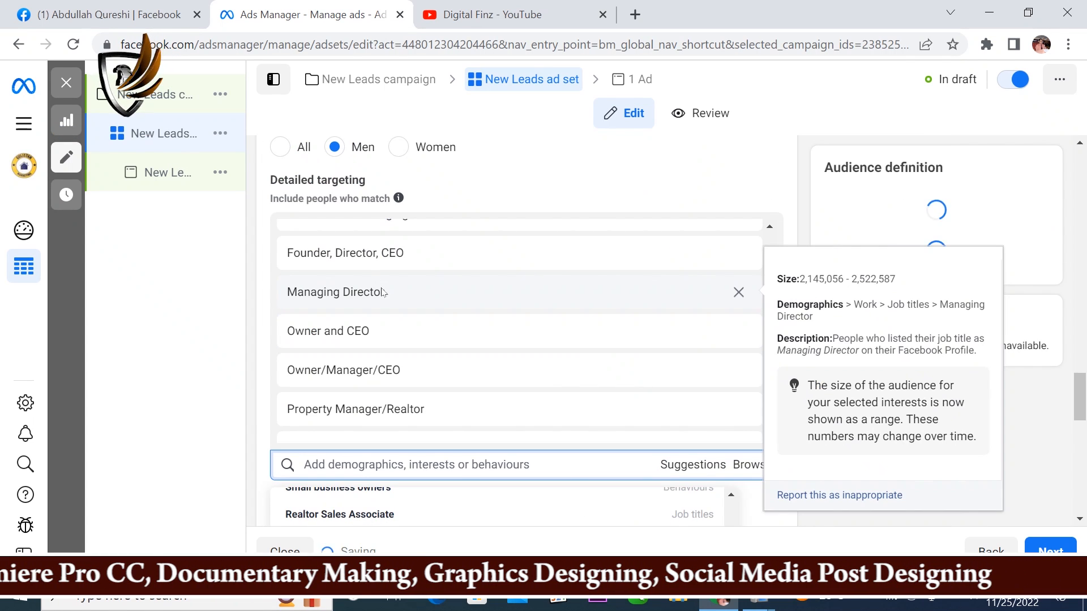
scroll(474, 402, up, 2)
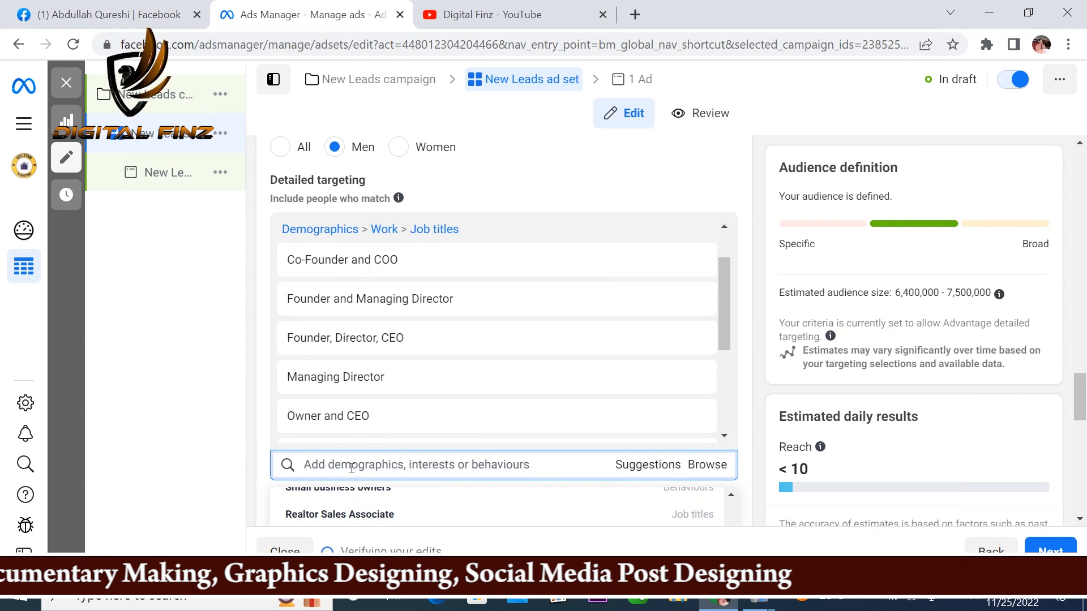
Step: Search the detailed targeting for "business man" and include the interest Management (business and finance)
click(352, 468)
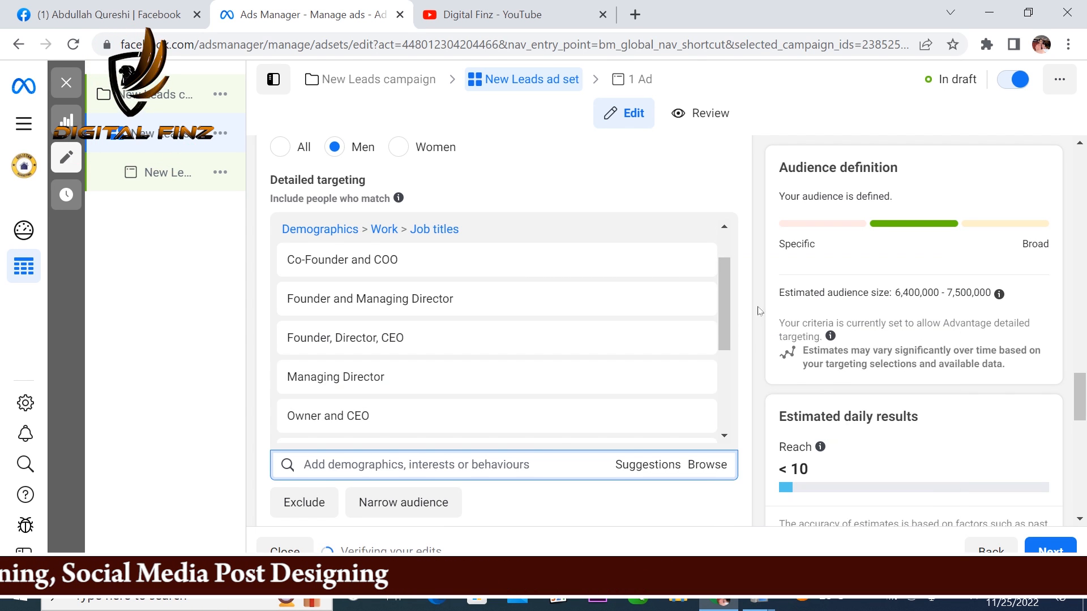
scroll(755, 311, down, 3)
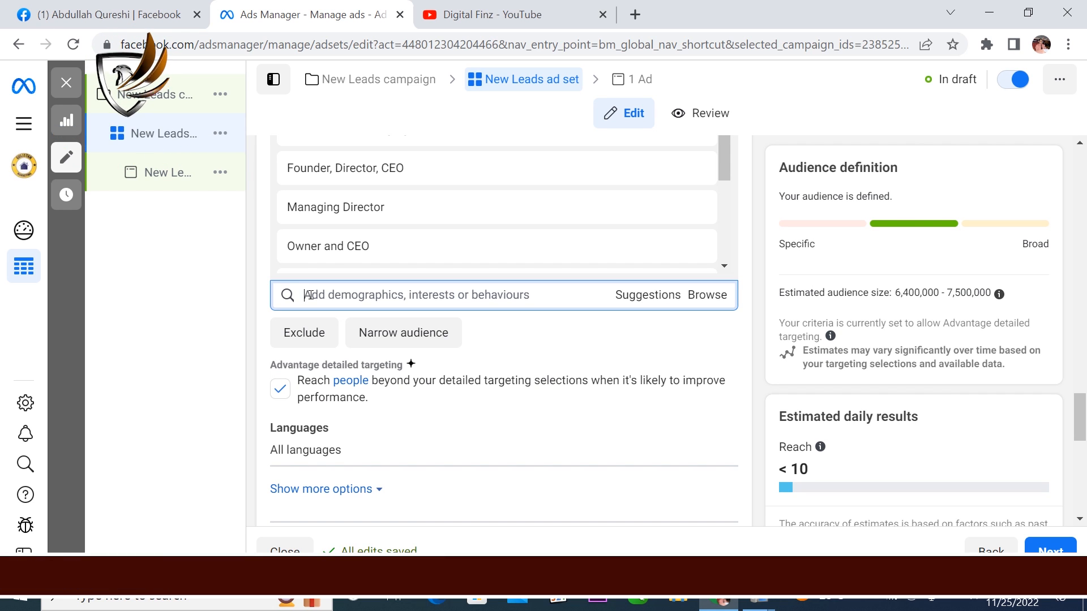
text(business)
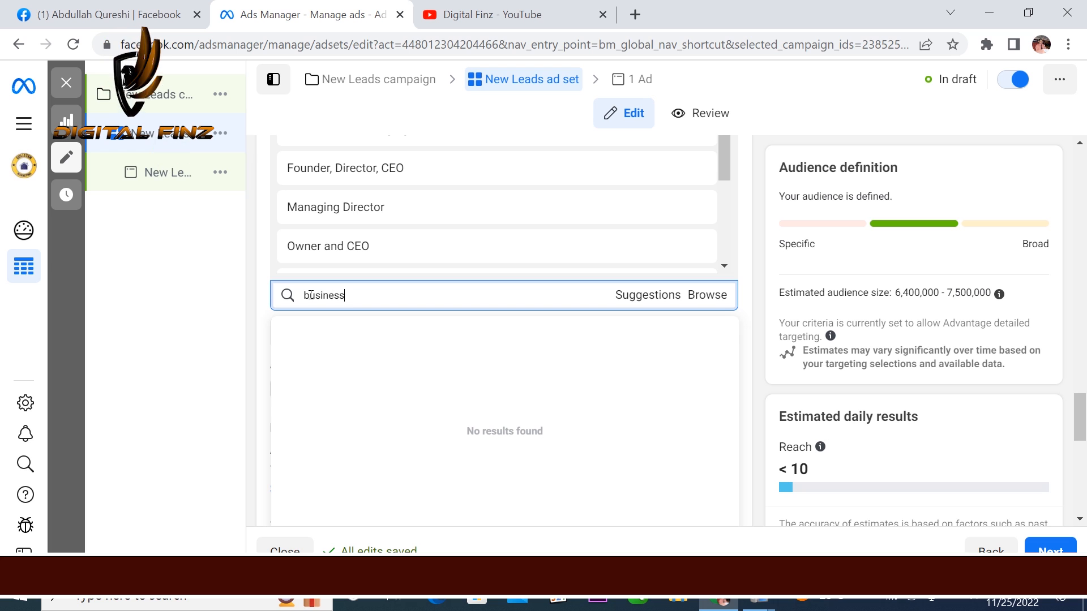
text( man)
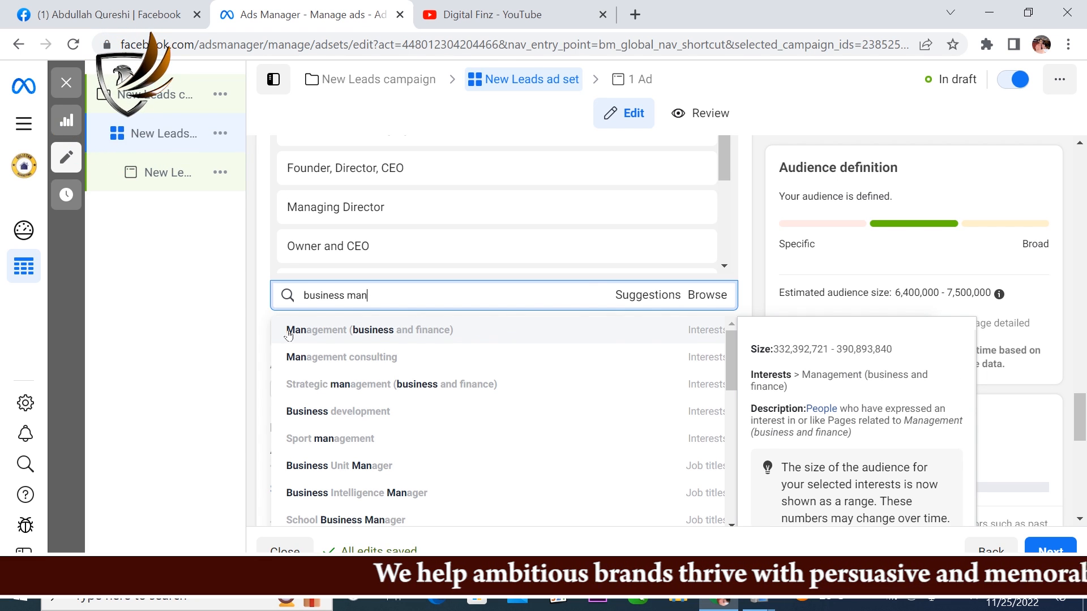
click(288, 331)
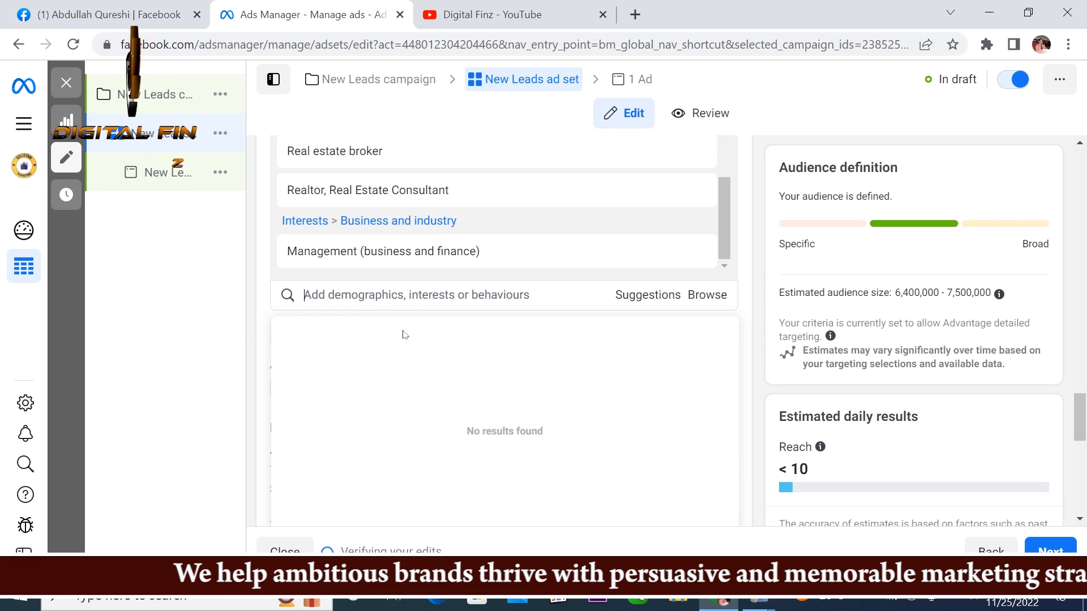
Step: Add the suggested job titles Chairman & Managing Director and Managing Director to the detailed targeting
click(635, 295)
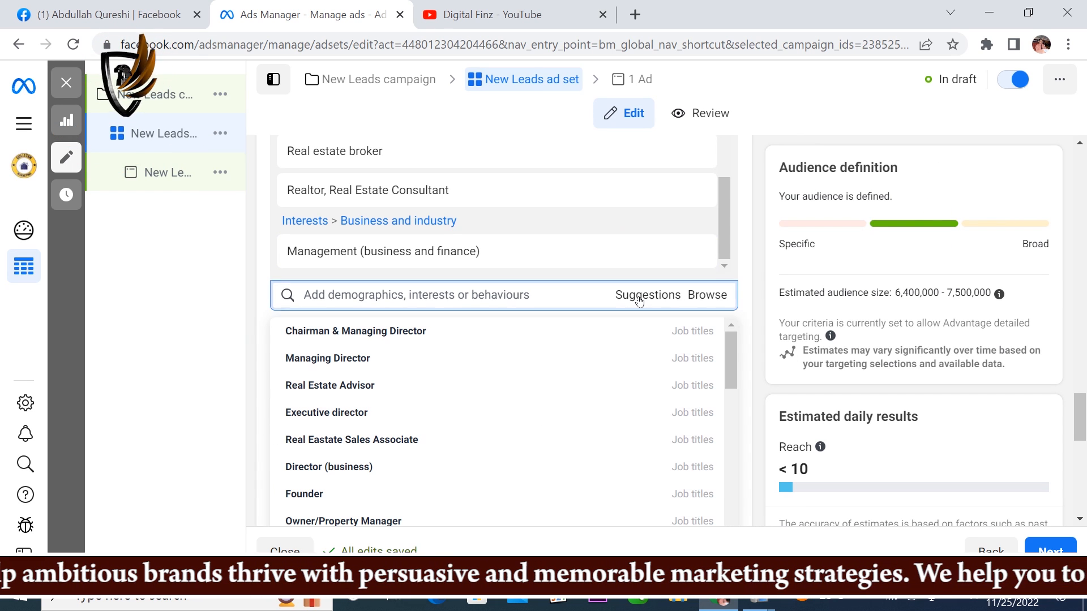
click(291, 332)
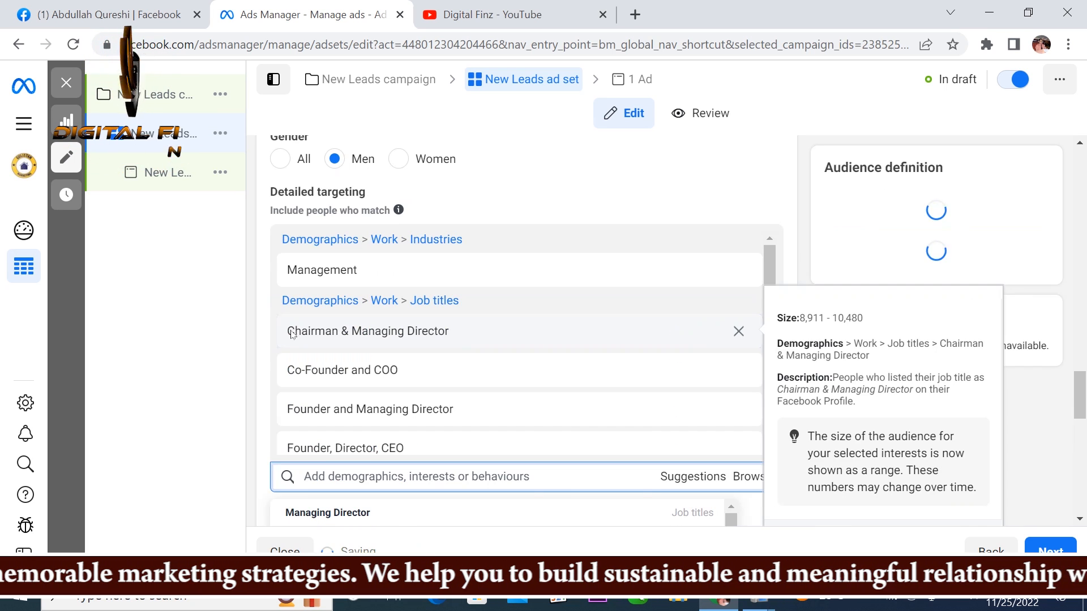
scroll(432, 343, down, 5)
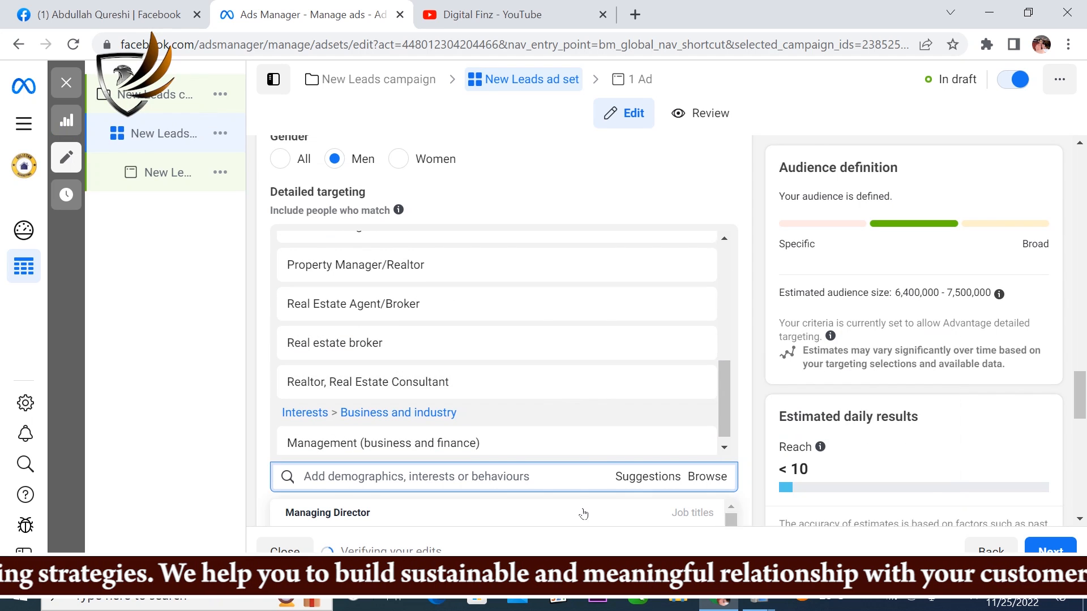
scroll(745, 261, down, 5)
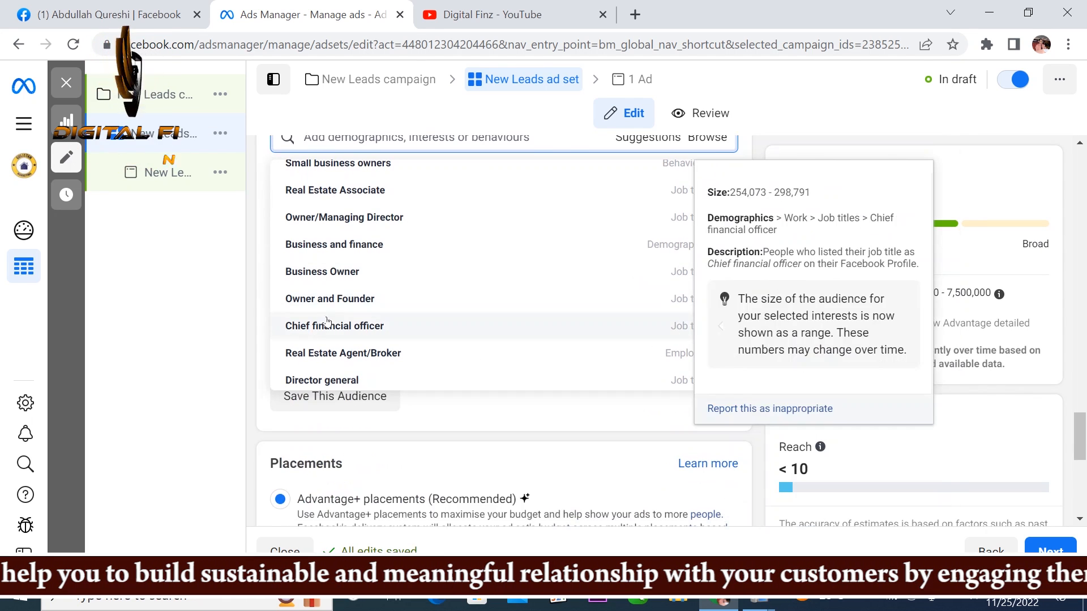
scroll(355, 267, up, 2)
scroll(322, 244, up, 5)
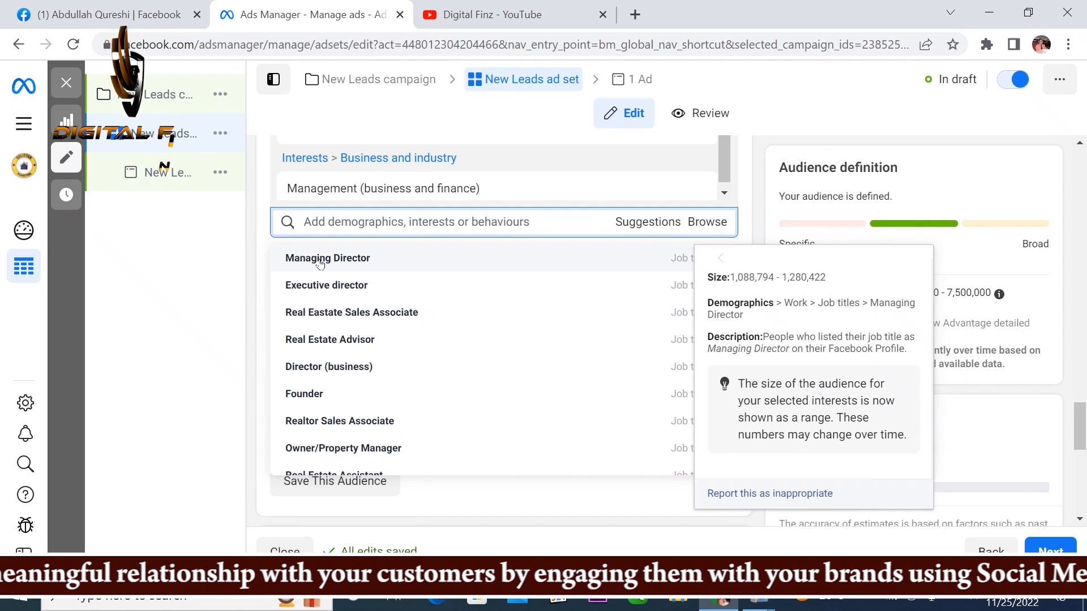
click(325, 259)
Step: Add the suggested job title Executive director to the detailed targeting
scroll(567, 435, down, 5)
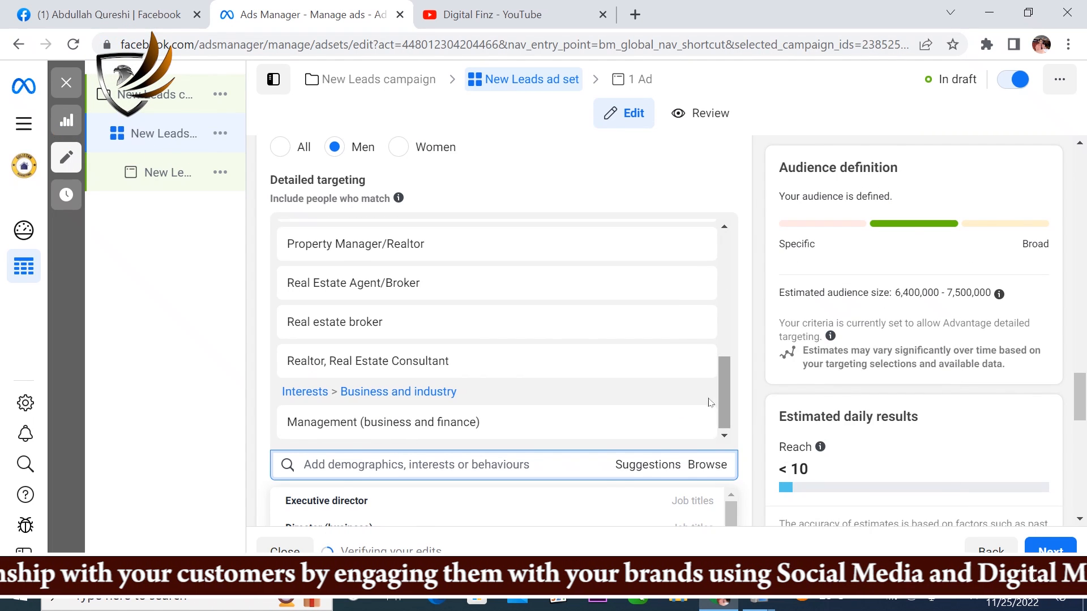
scroll(350, 411, down, 4)
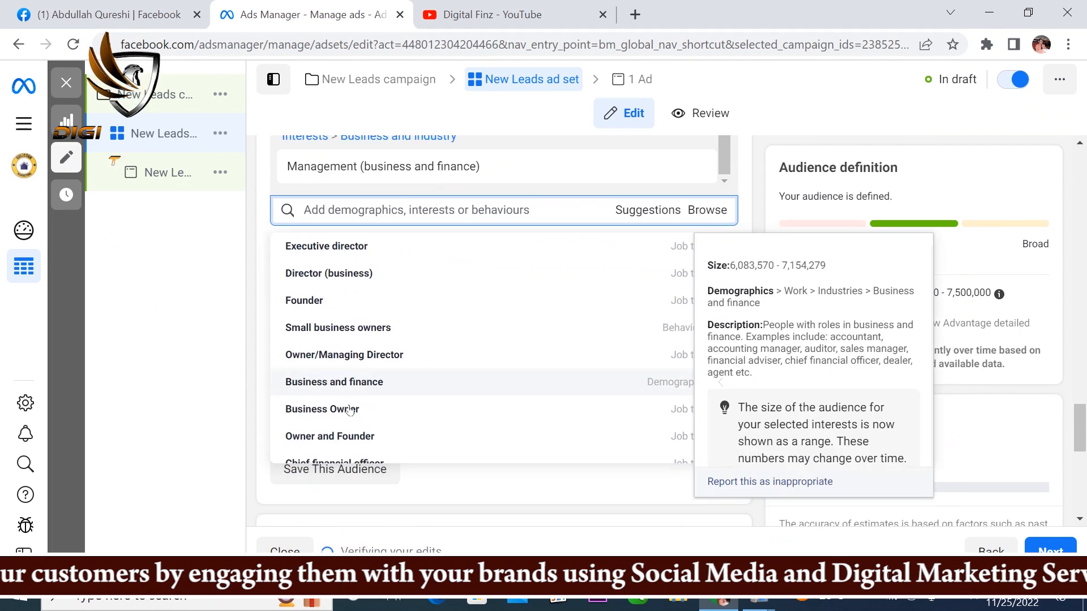
click(313, 256)
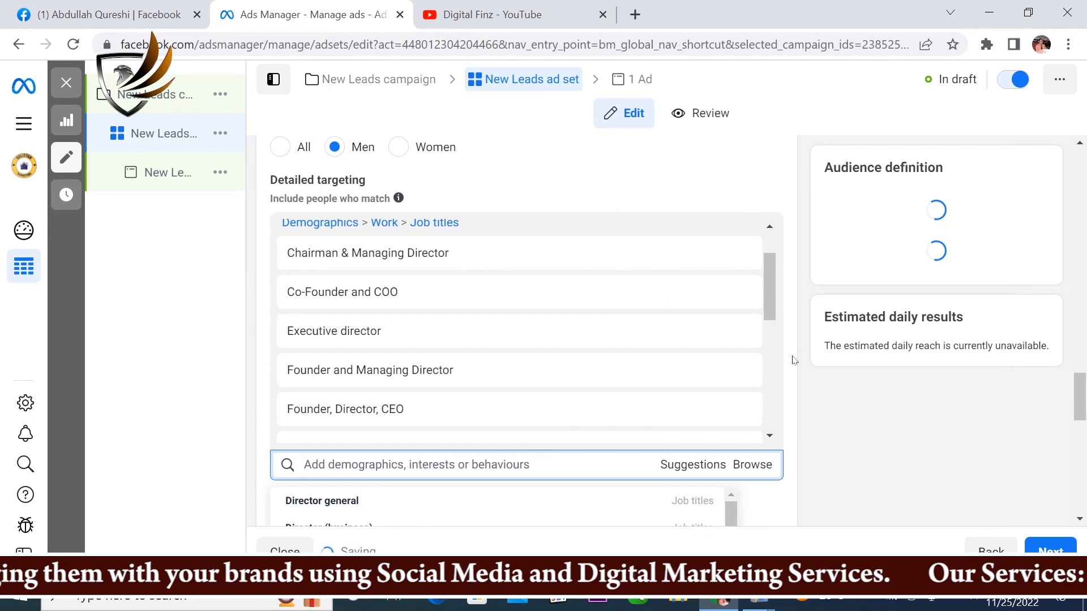
Step: Examine the remaining detailed targeting suggestions and open the browsable targeting categories
scroll(622, 297, down, 5)
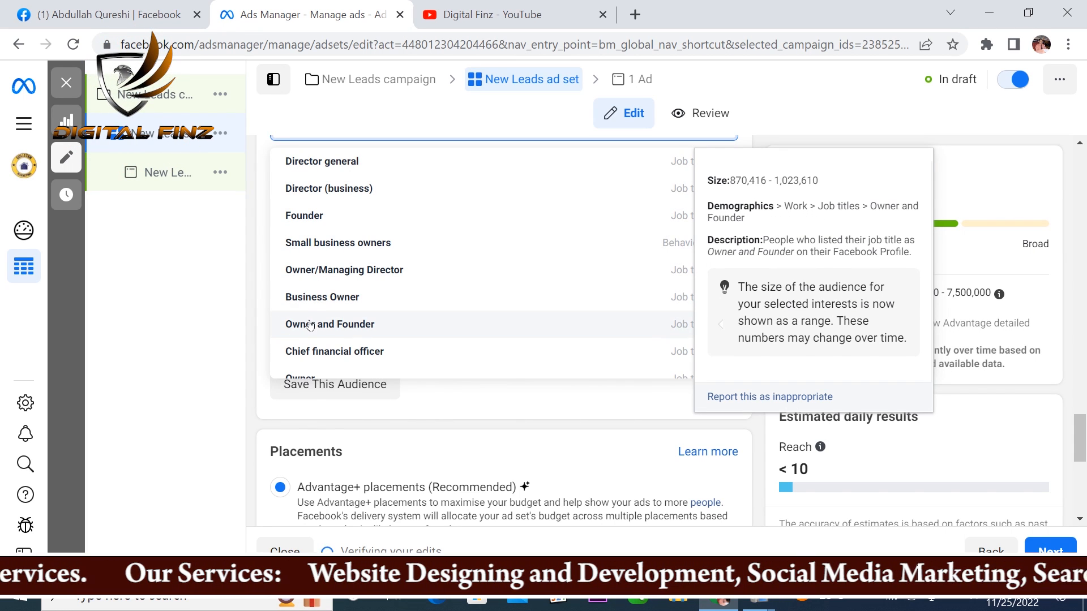
scroll(317, 300, down, 2)
scroll(319, 274, down, 2)
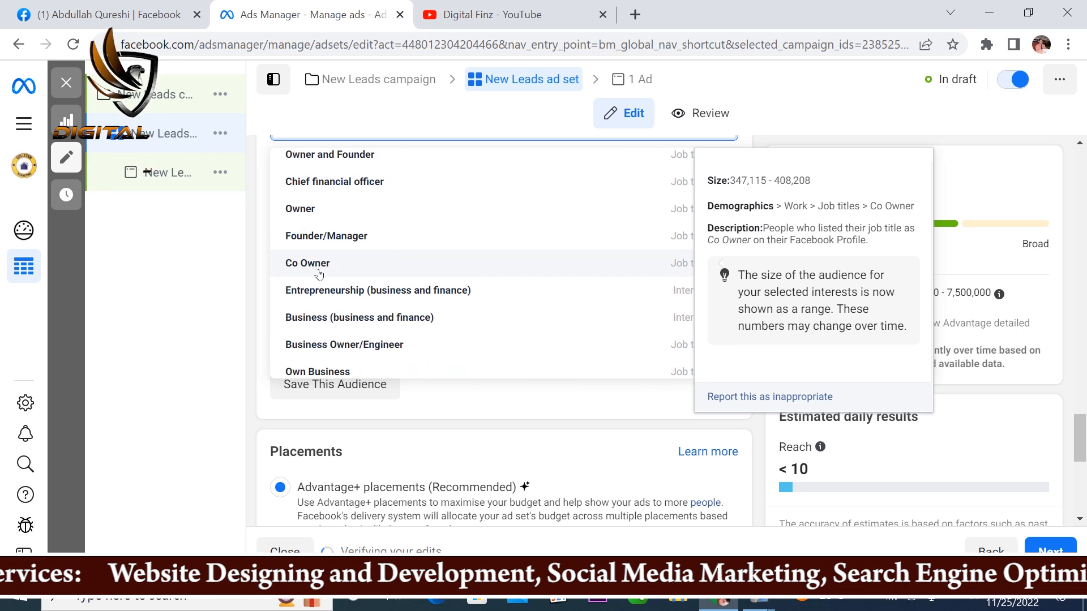
scroll(320, 261, down, 2)
scroll(319, 262, down, 1)
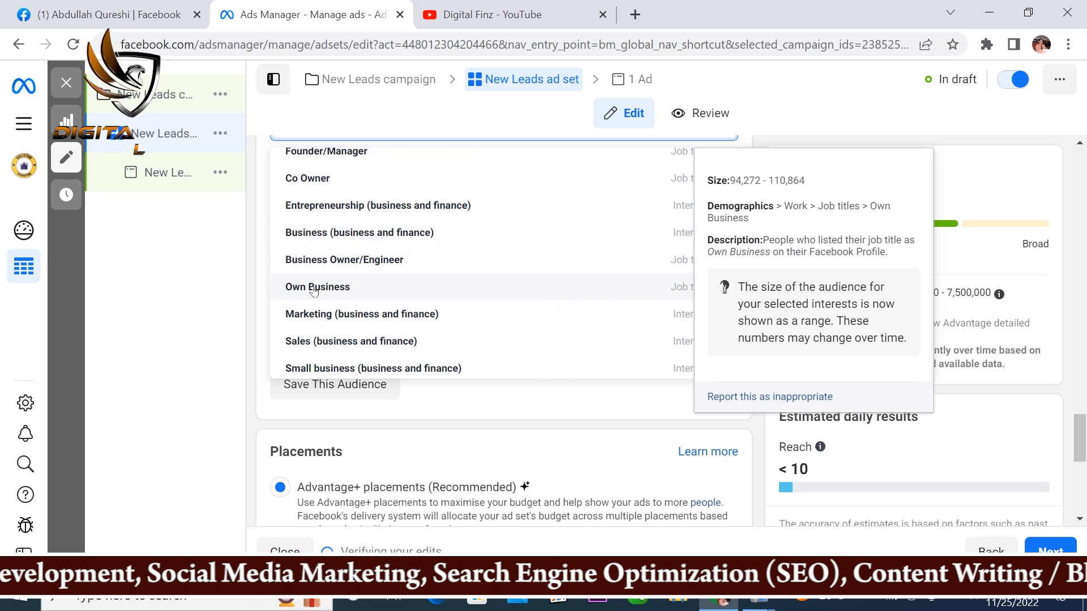
scroll(313, 293, down, 3)
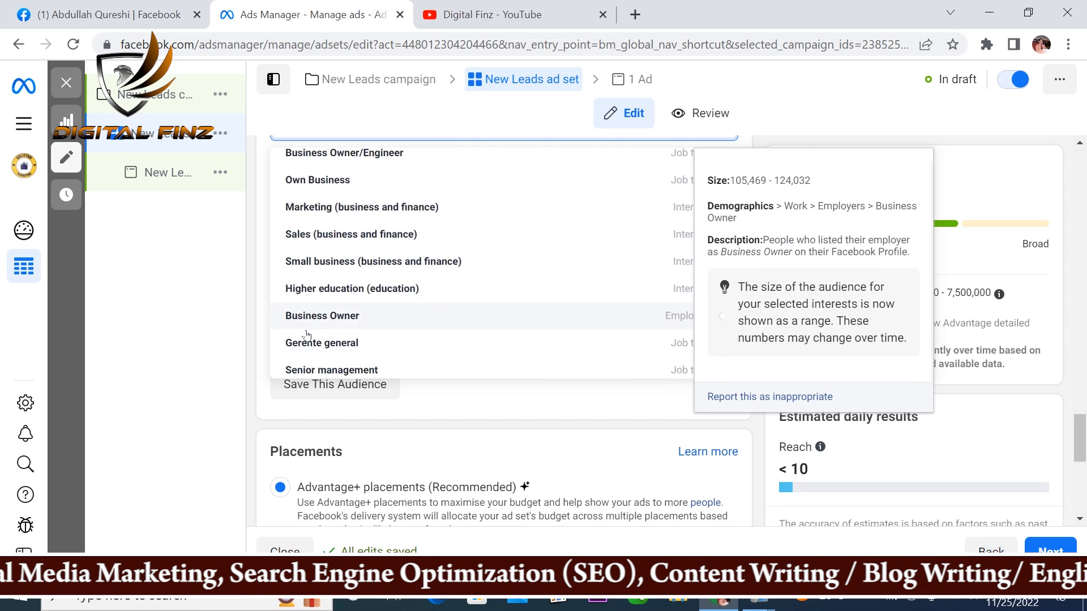
scroll(306, 334, down, 4)
scroll(306, 290, down, 2)
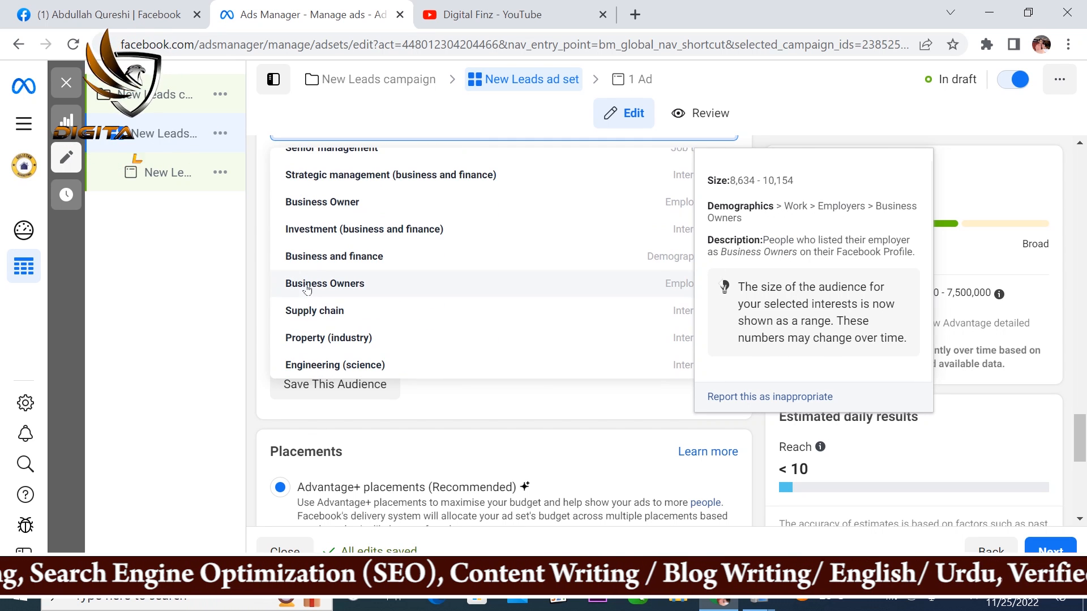
scroll(306, 311, down, 2)
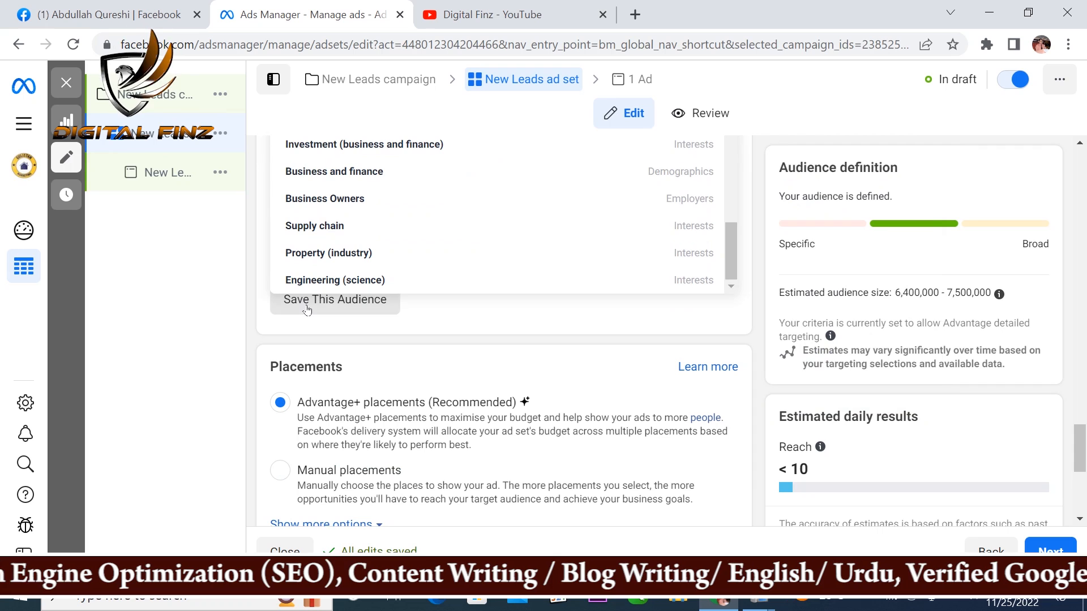
click(757, 113)
scroll(747, 283, up, 2)
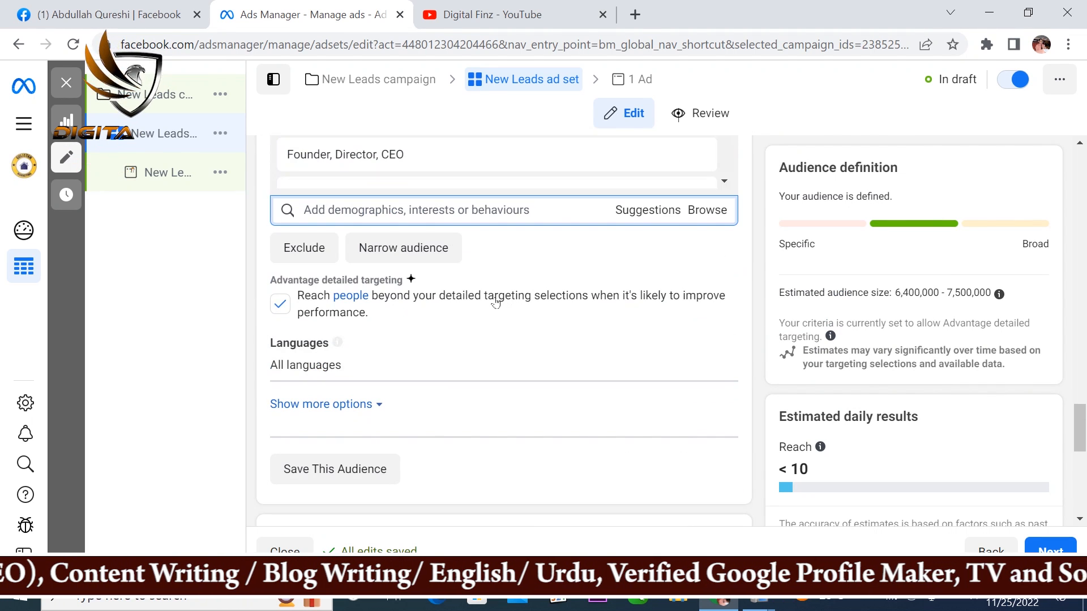
scroll(496, 302, up, 1)
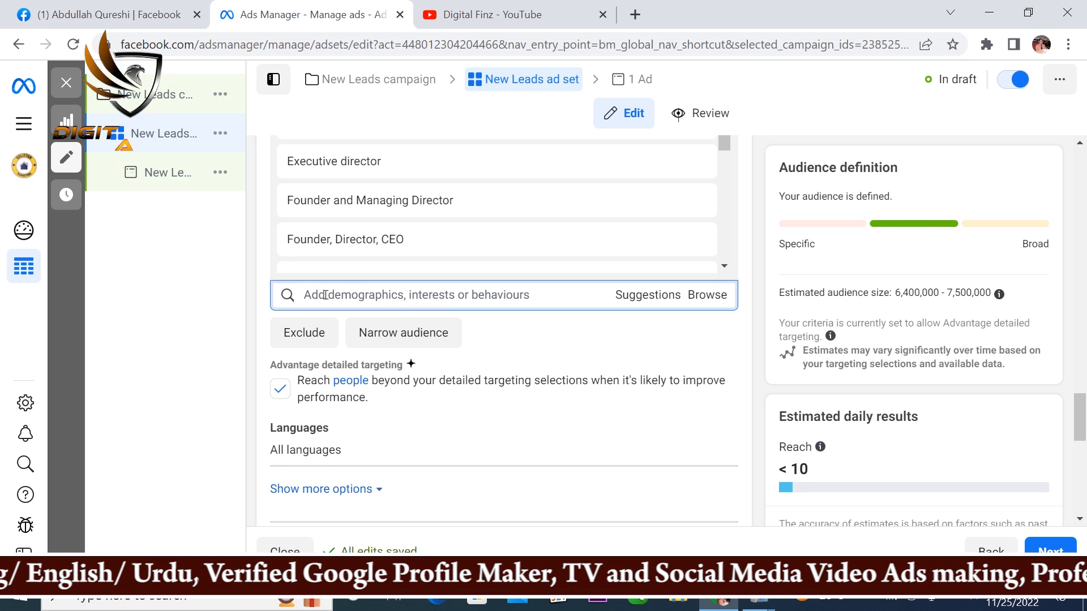
click(705, 300)
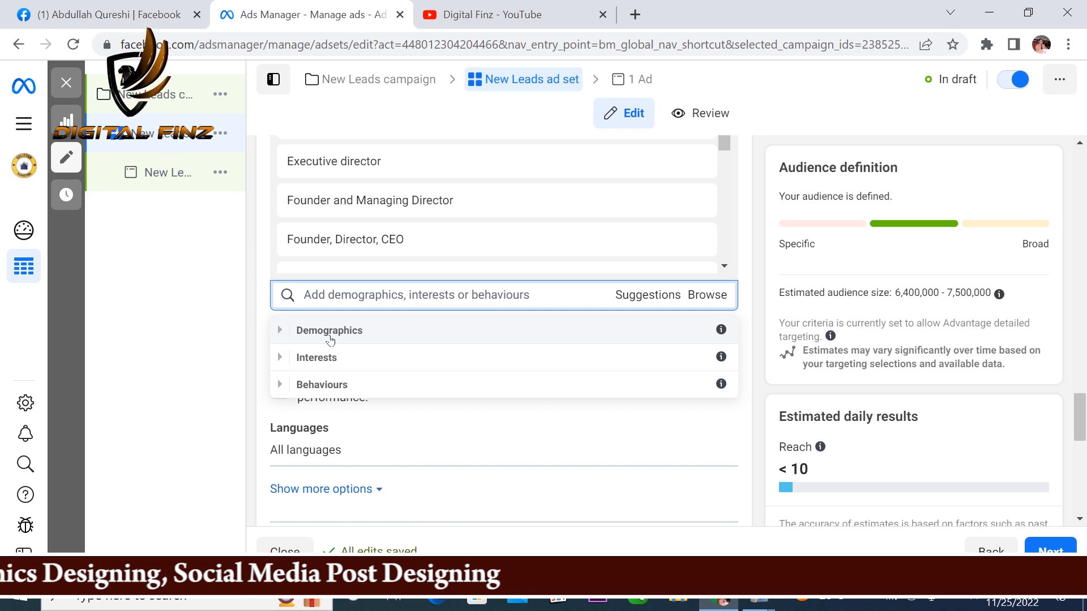
Step: Search the detailed targeting for "people living in pakistan" and include the behaviour People in Pakistan who prefer high-value goods
click(312, 294)
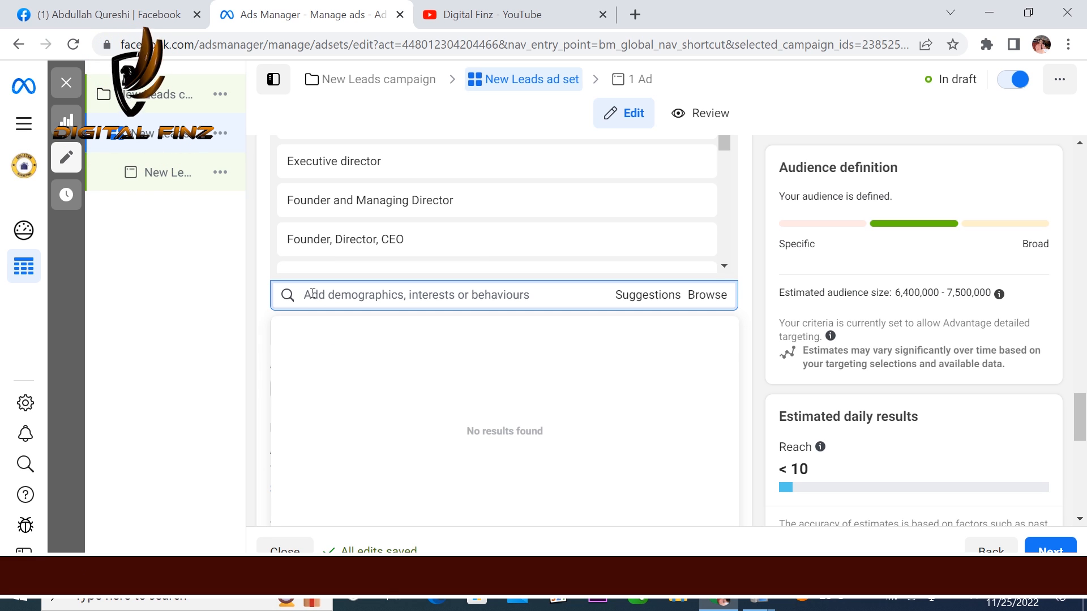
text(pep)
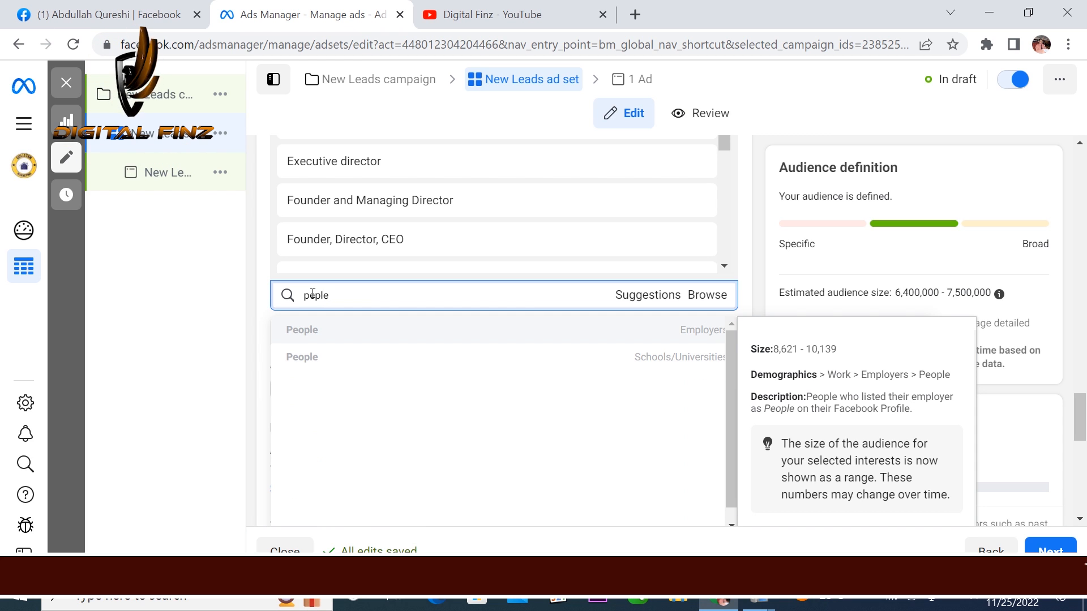
key(BackSpace)
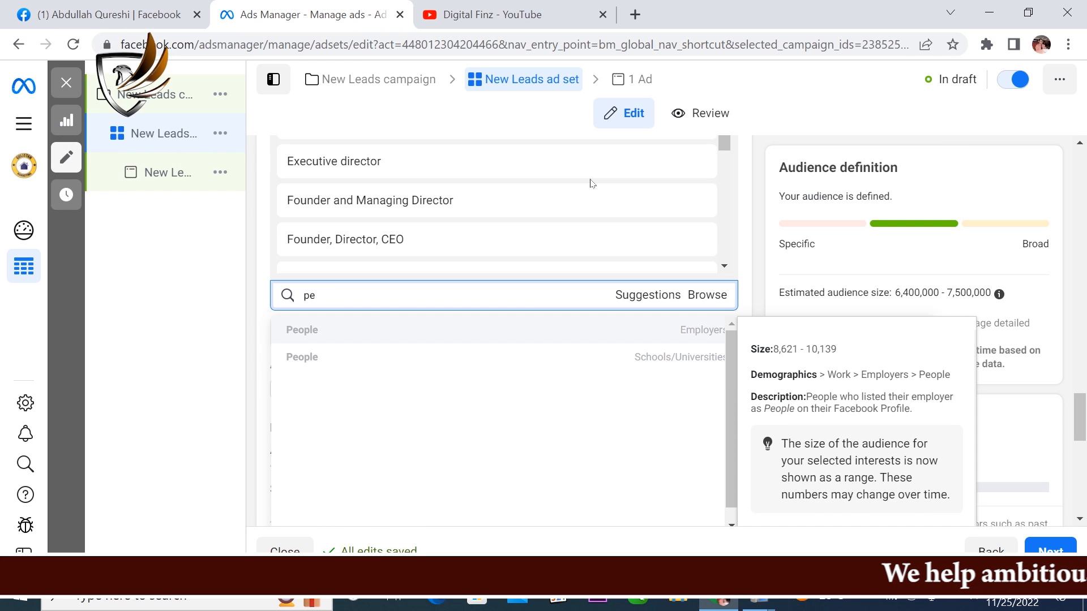
text(ople)
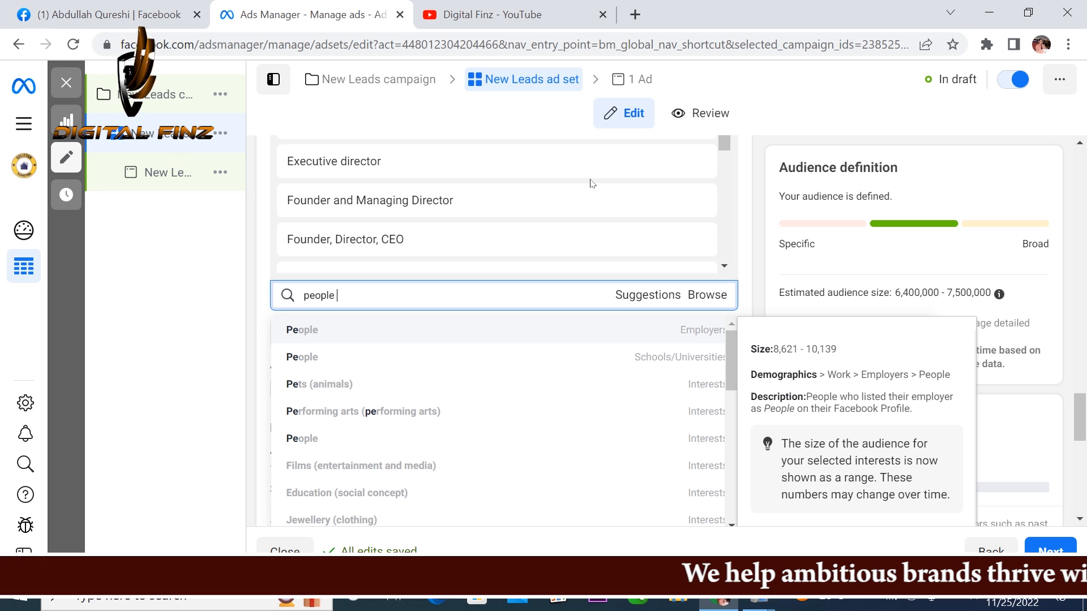
text( living)
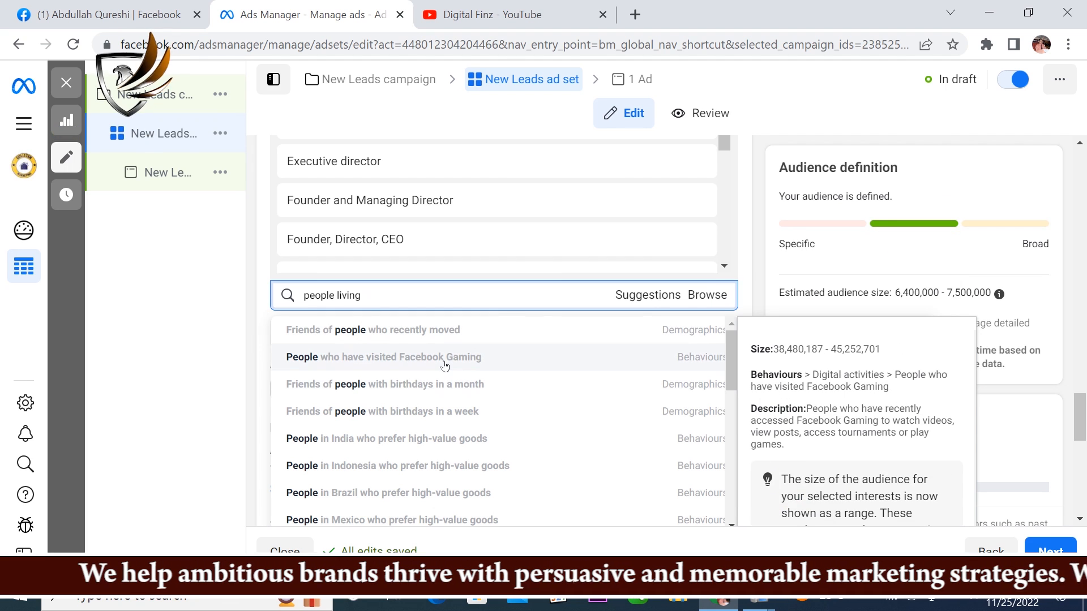
text(in pakistan)
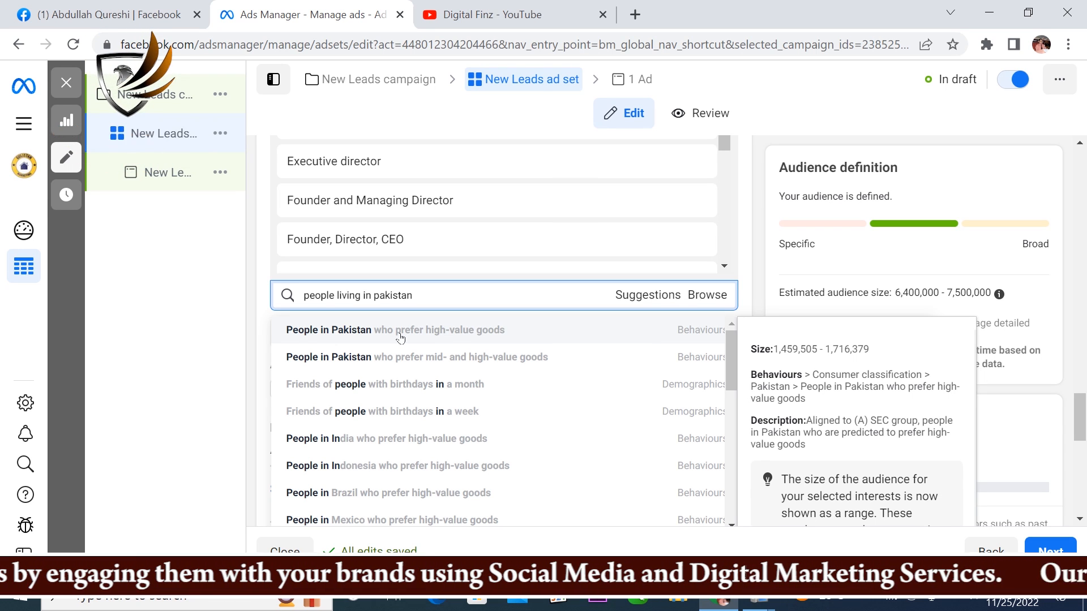
click(335, 334)
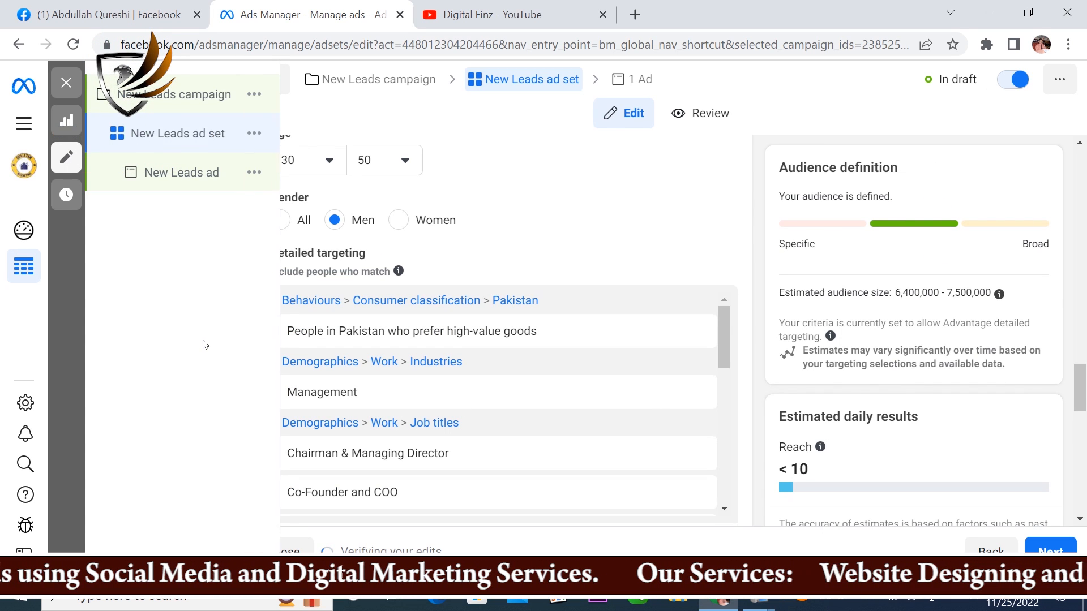
Step: Search the detailed targeting for "people living in pakistan", review the matching audiences and close the list without adding any
scroll(763, 257, down, 3)
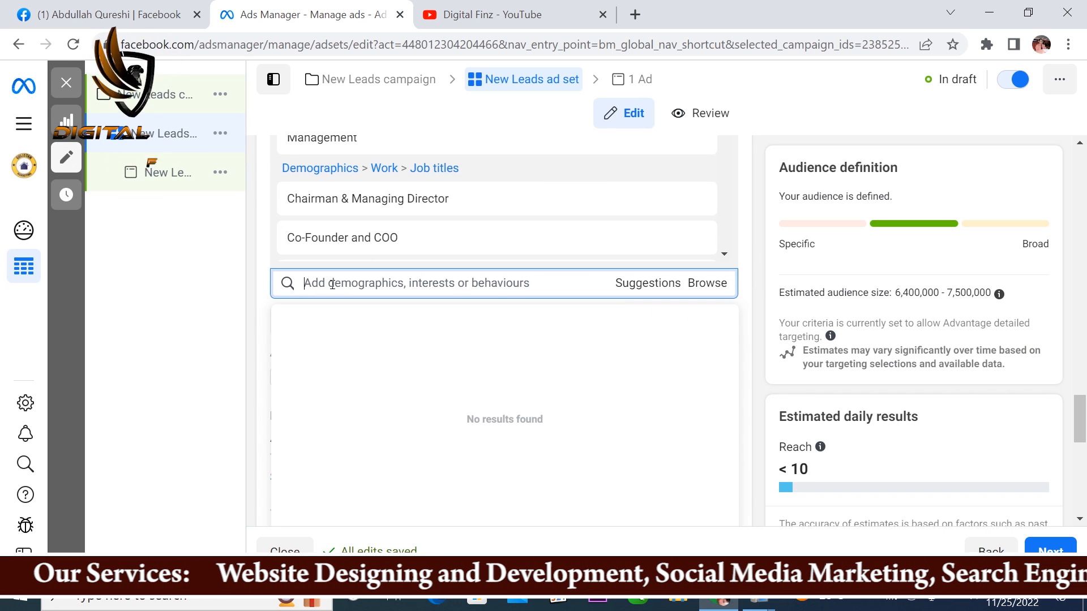
text(people)
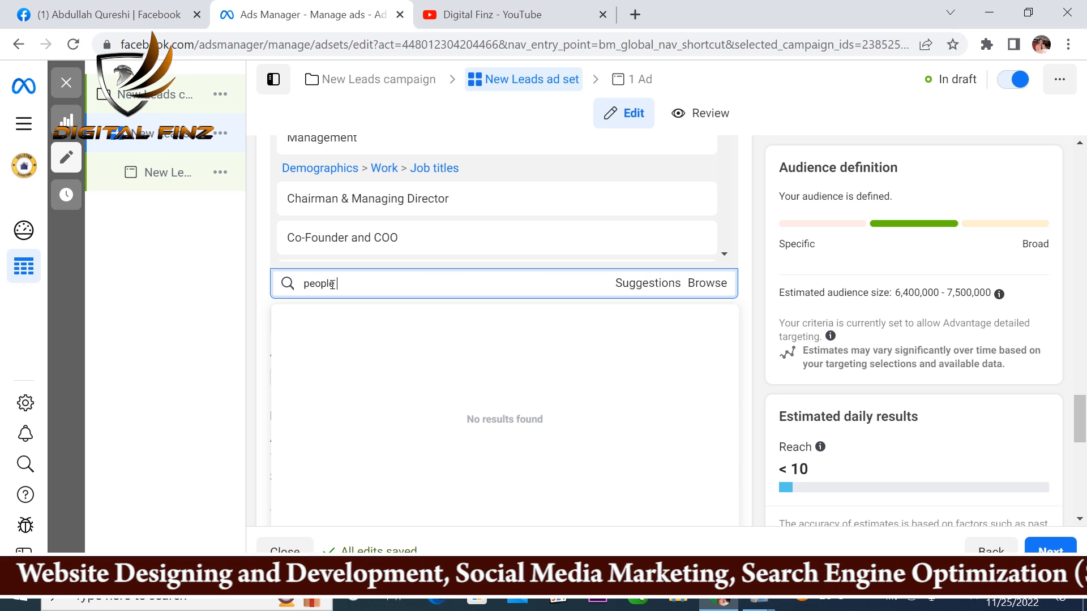
text( livi)
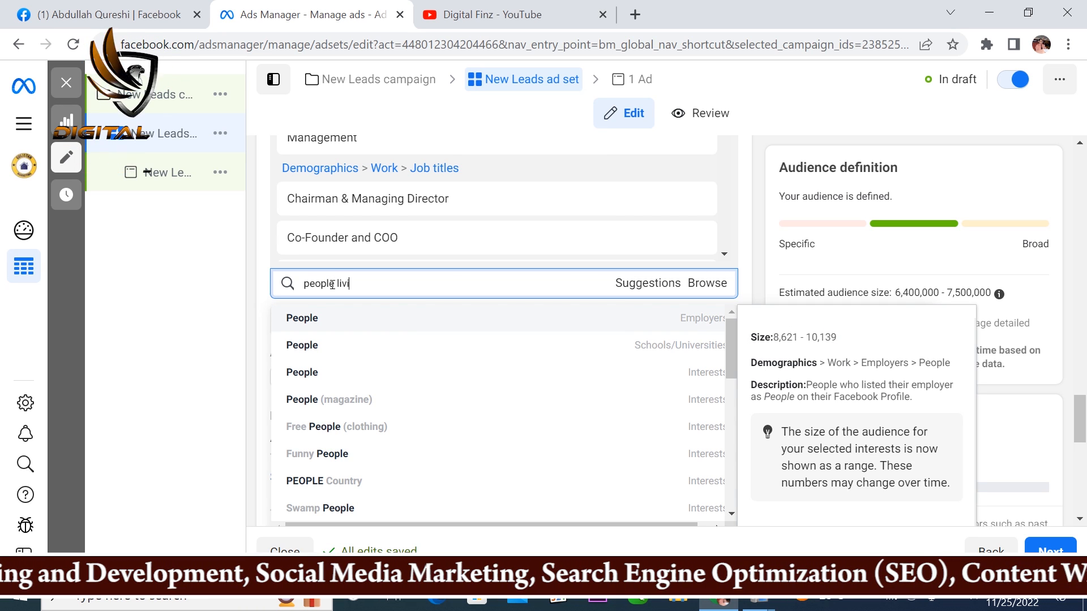
text(ng)
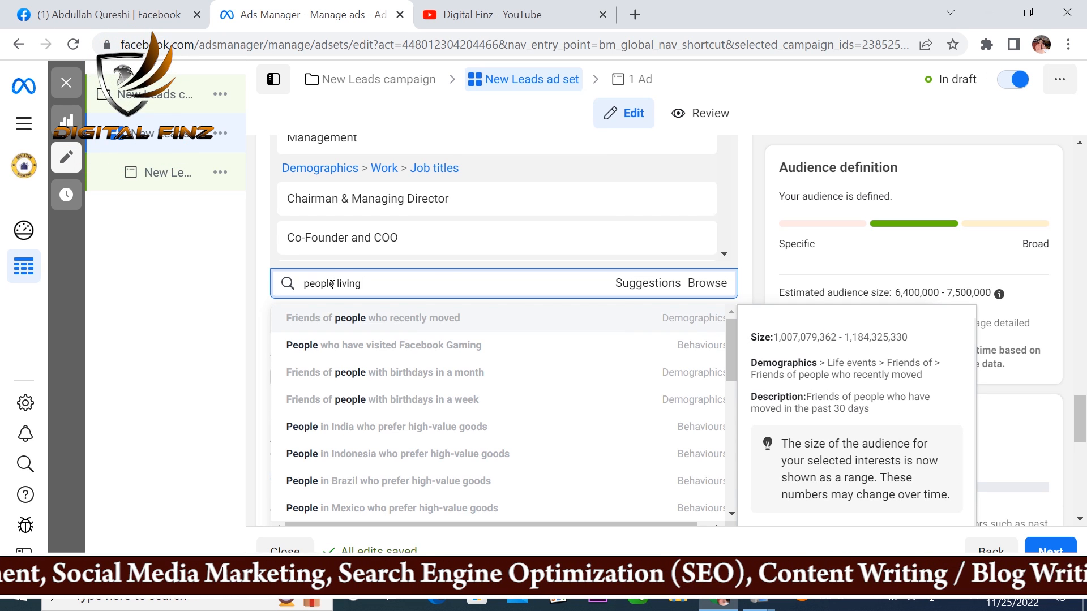
text( in pakistan)
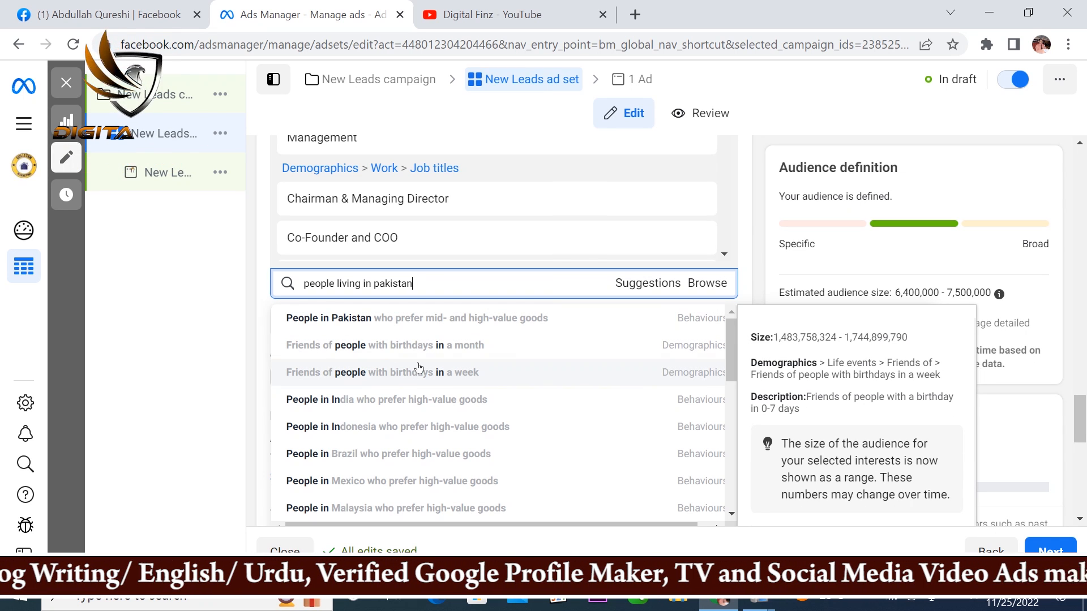
scroll(365, 385, down, 3)
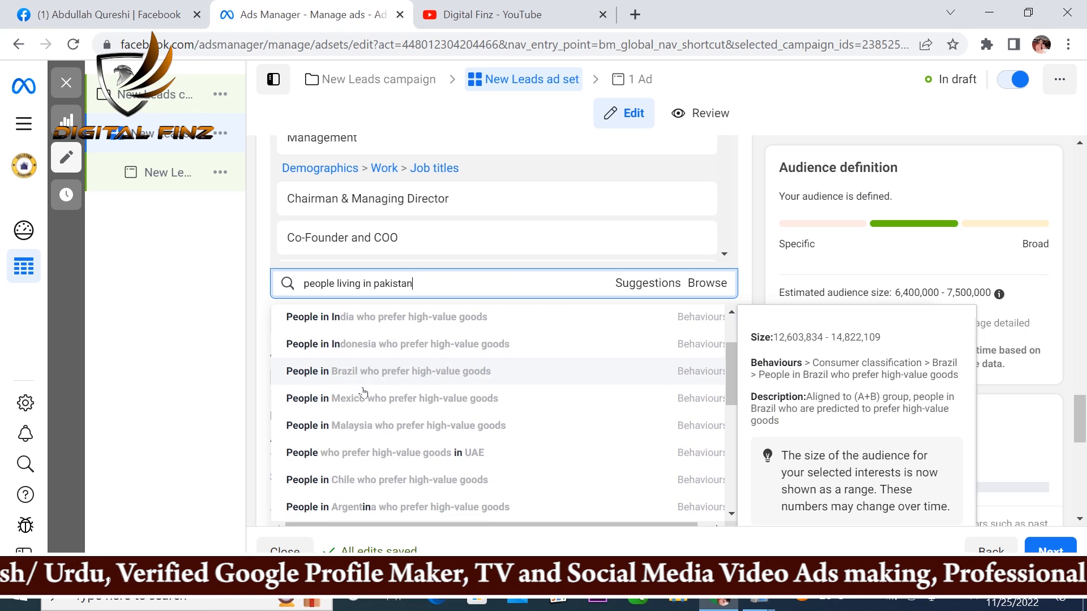
scroll(362, 396, down, 3)
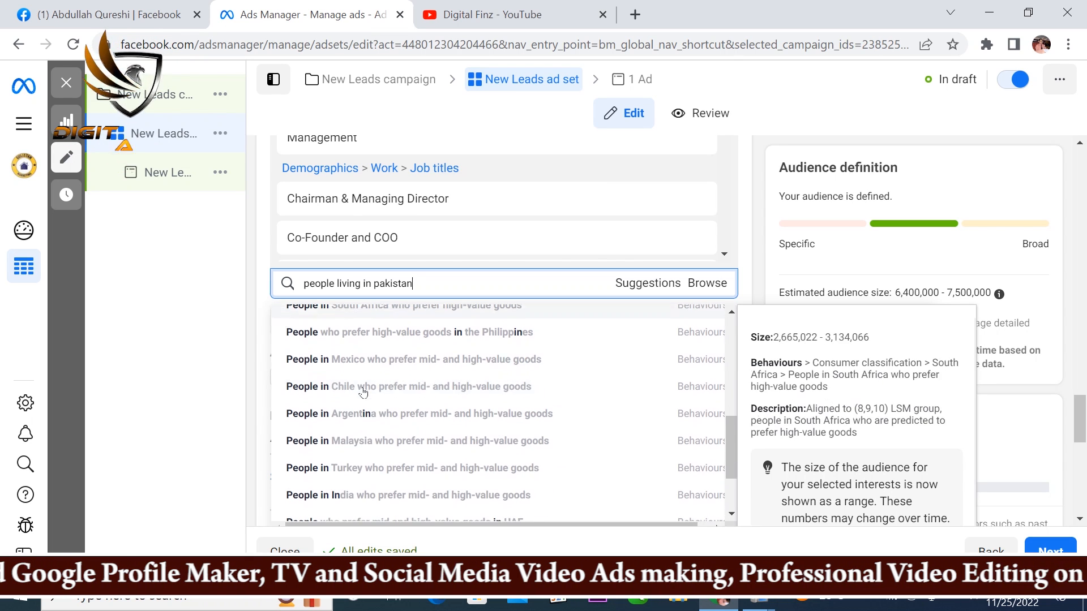
scroll(344, 416, down, 3)
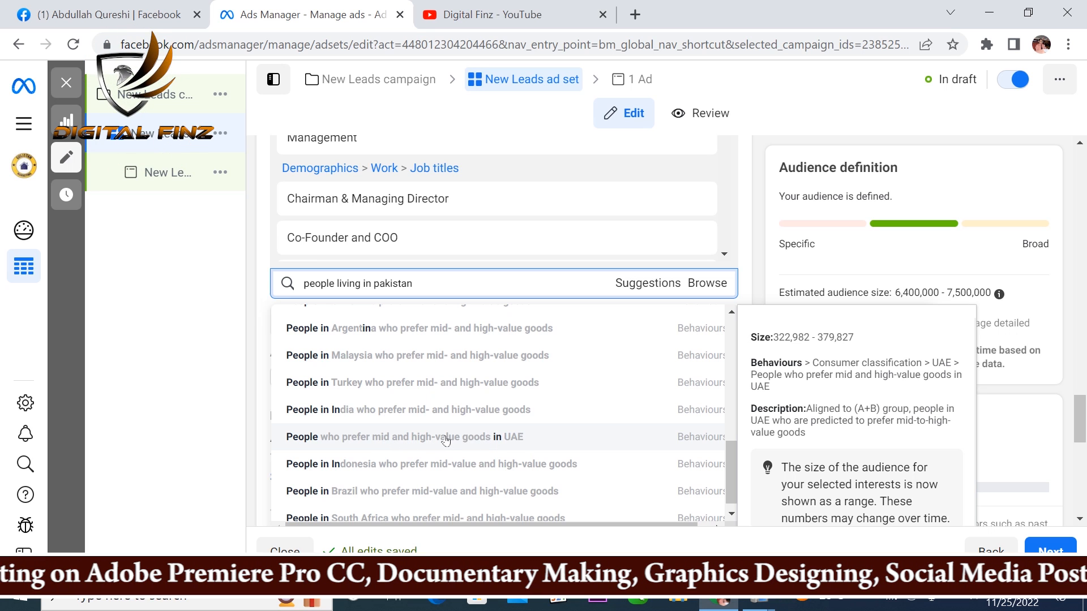
scroll(522, 376, up, 3)
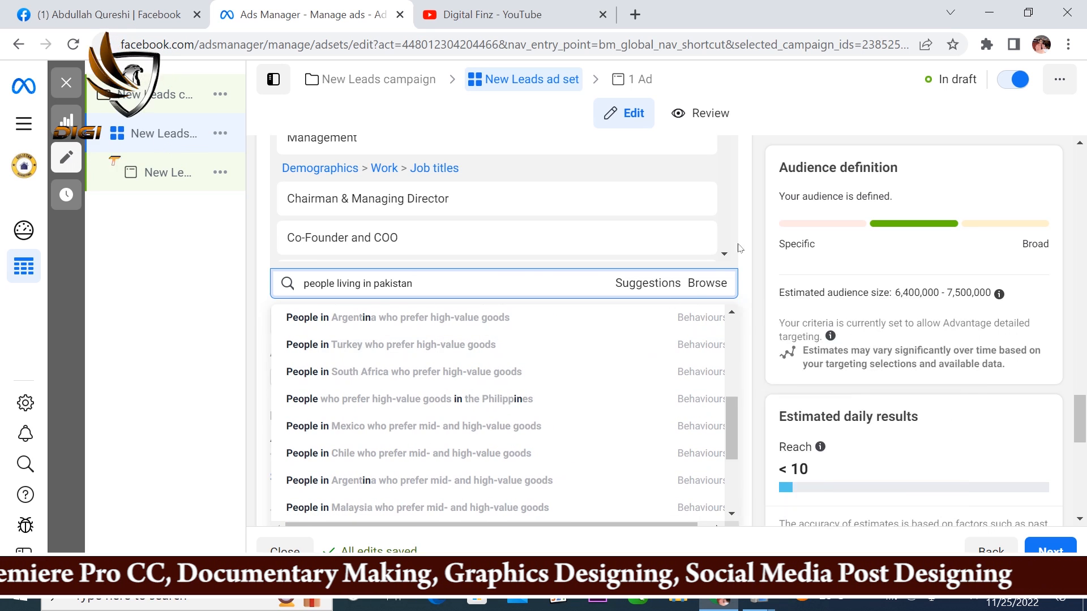
click(740, 181)
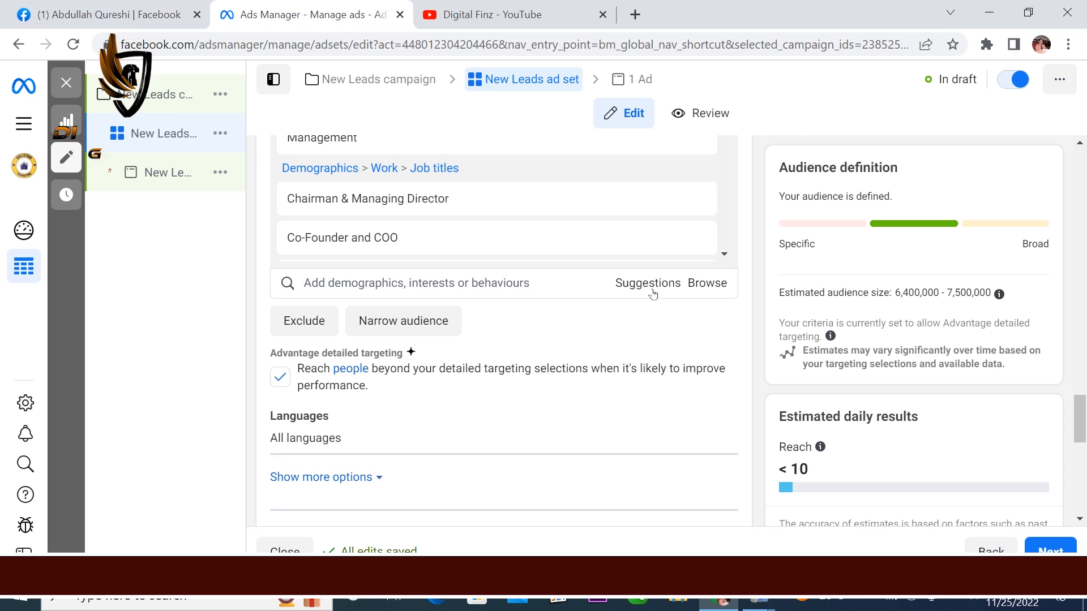
Step: Browse the Demographics targeting categories, examining the Education group and its Education level options
click(709, 284)
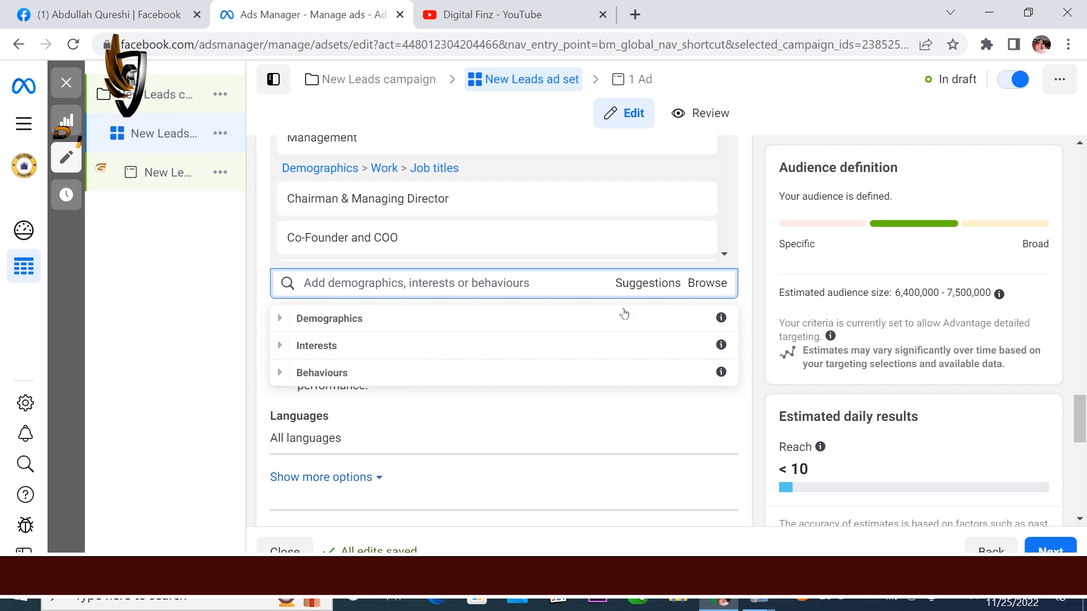
click(280, 320)
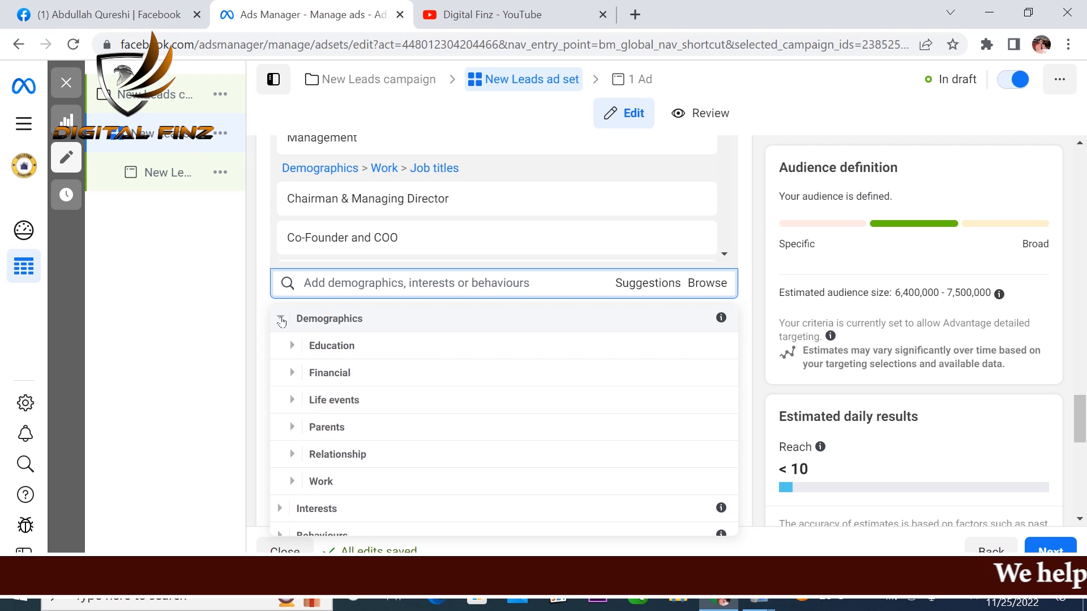
click(293, 347)
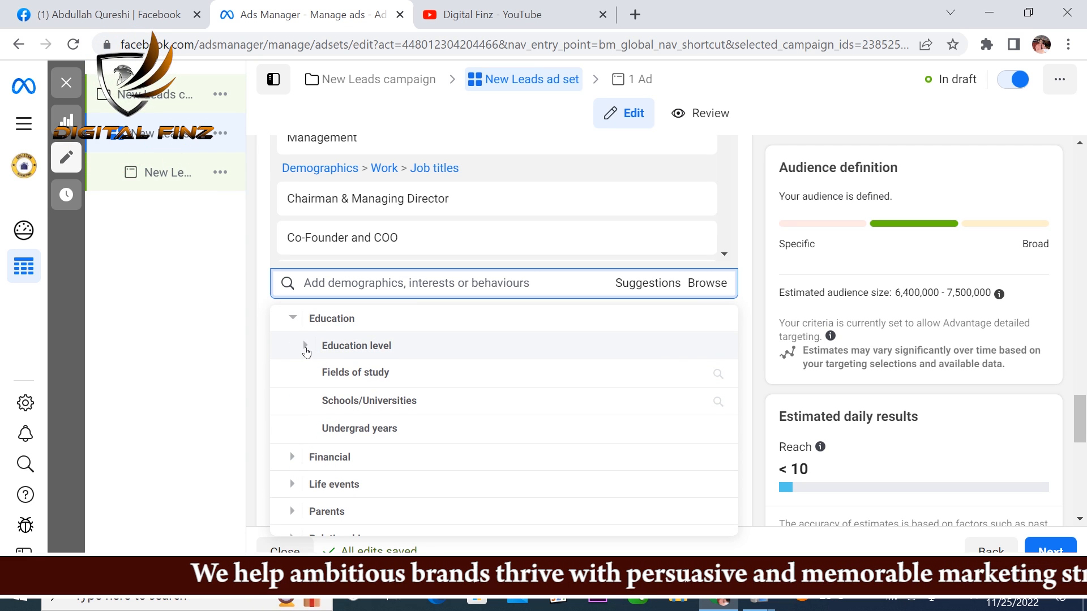
click(305, 346)
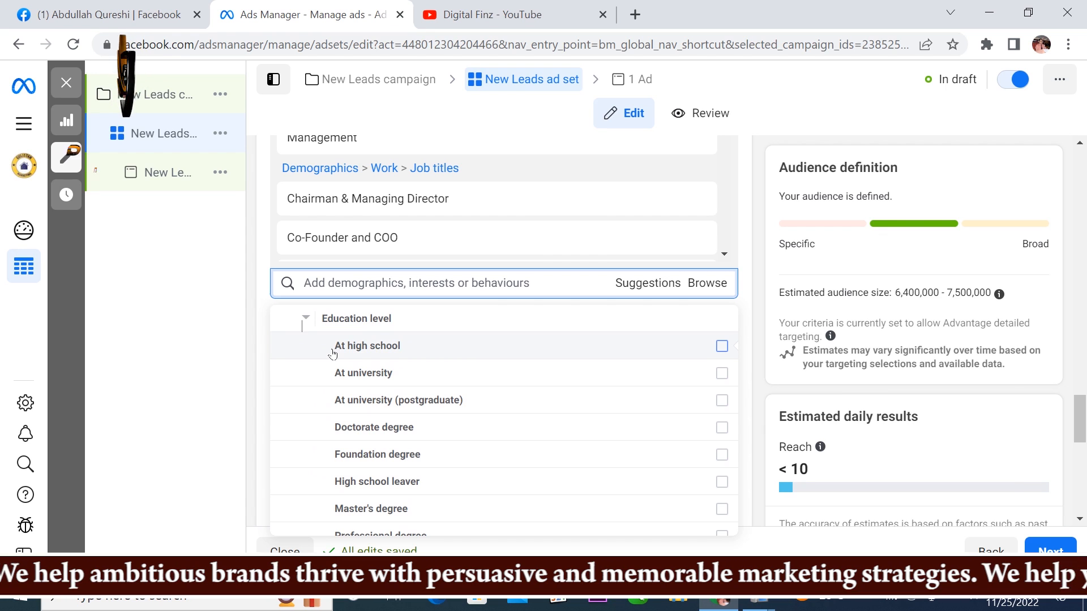
mouse_move(333, 354)
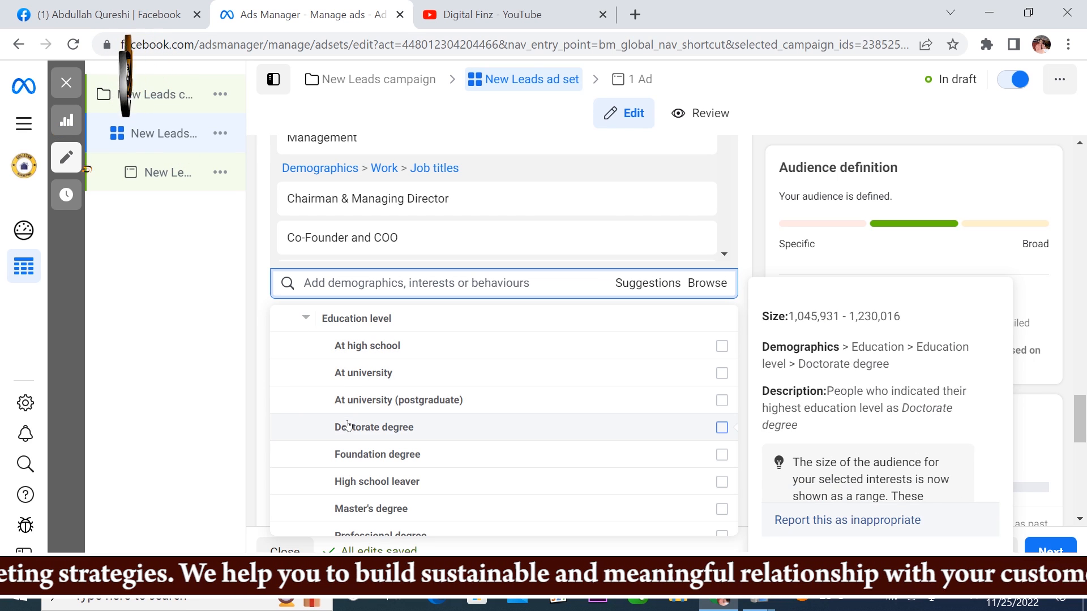
click(306, 318)
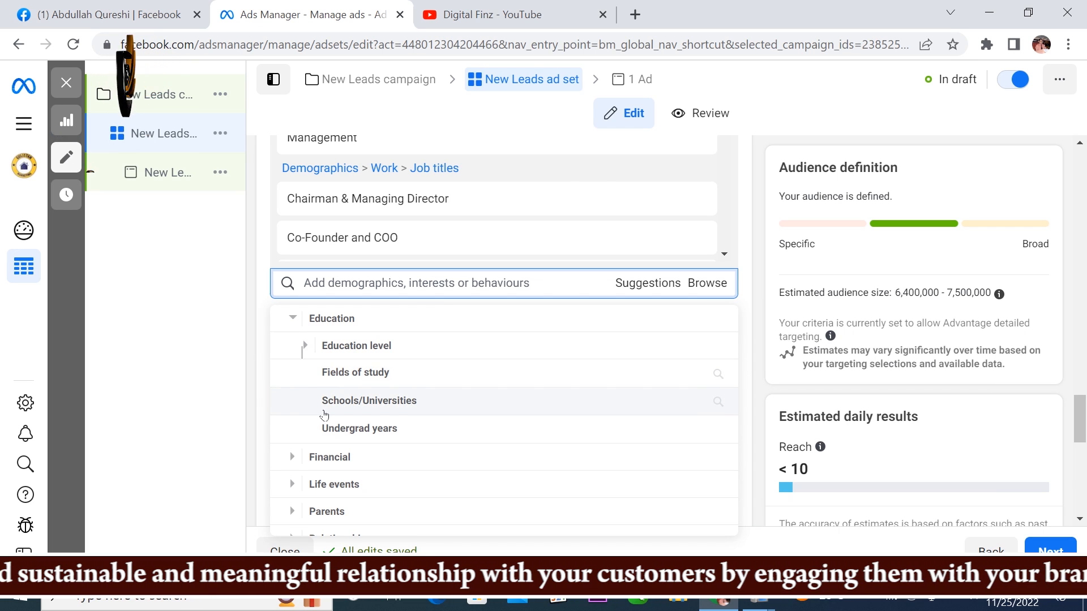
click(293, 319)
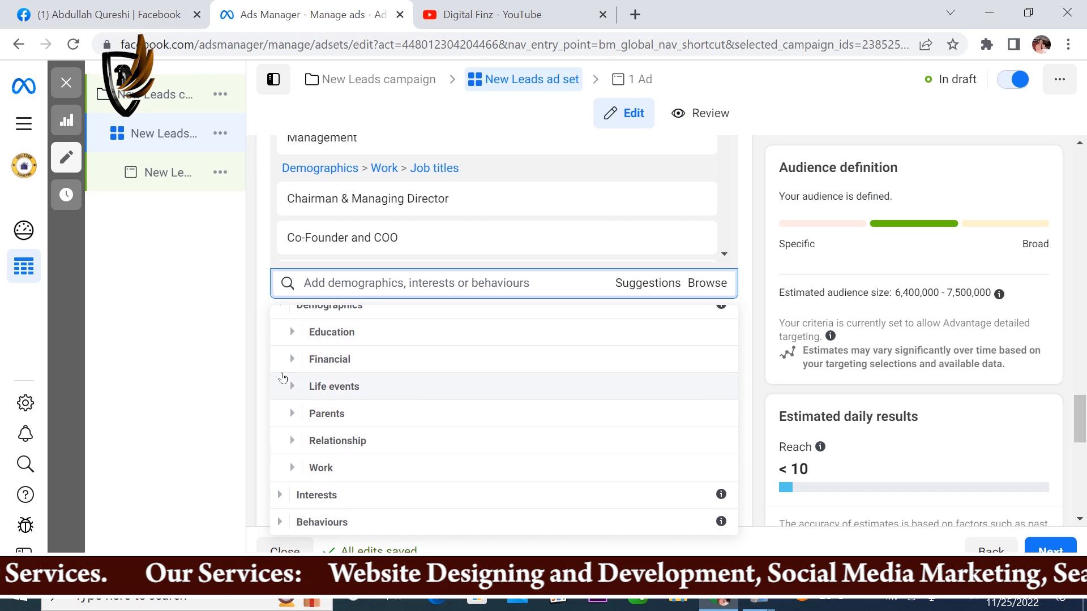
click(281, 318)
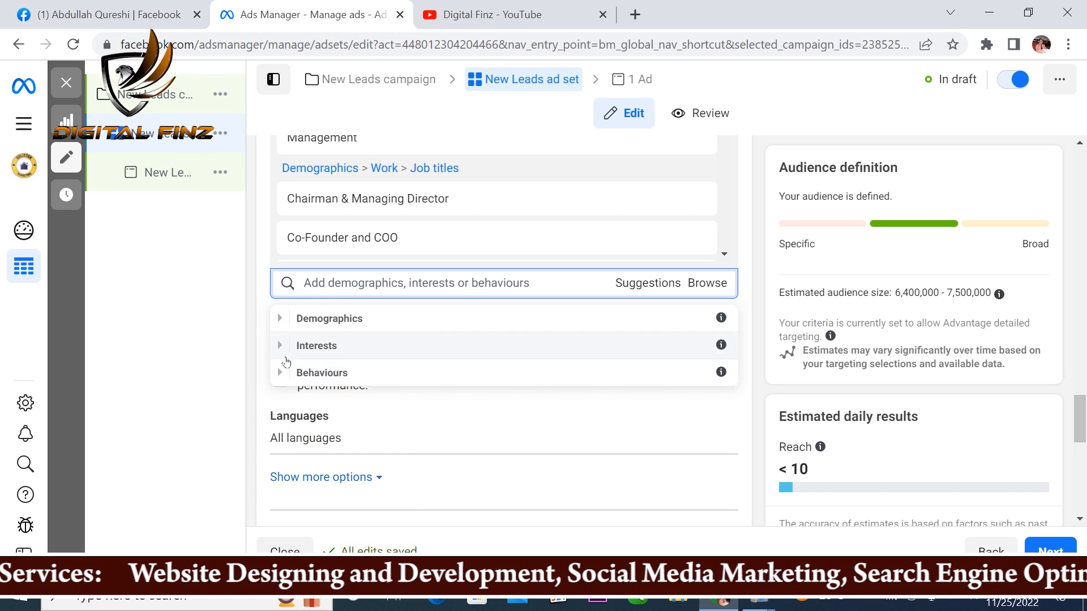
Step: Examine the categories offered under Interests in the browsable detailed targeting
click(281, 347)
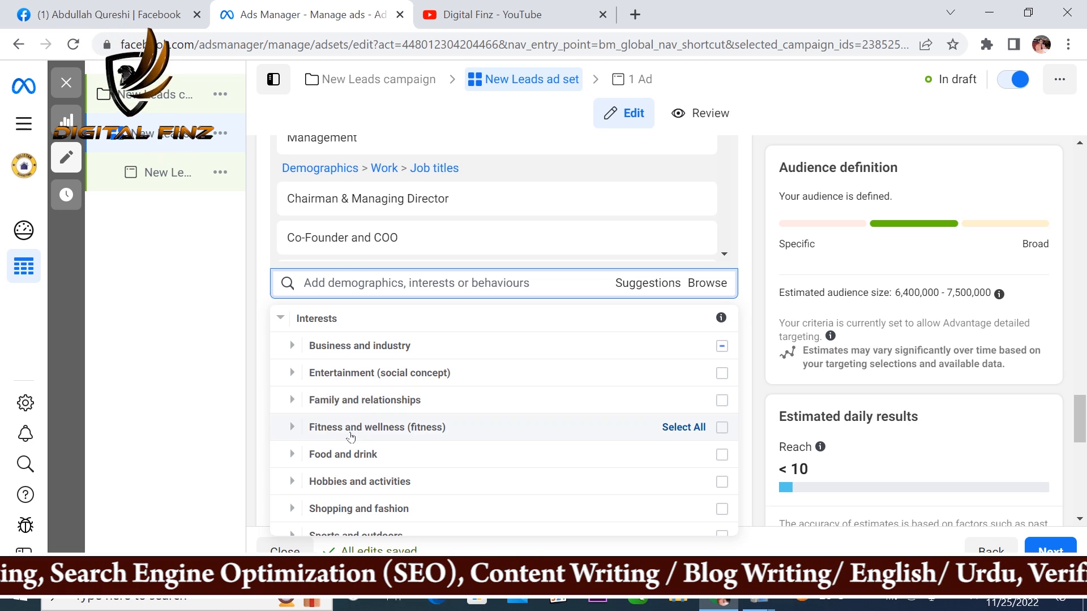
scroll(334, 450, down, 1)
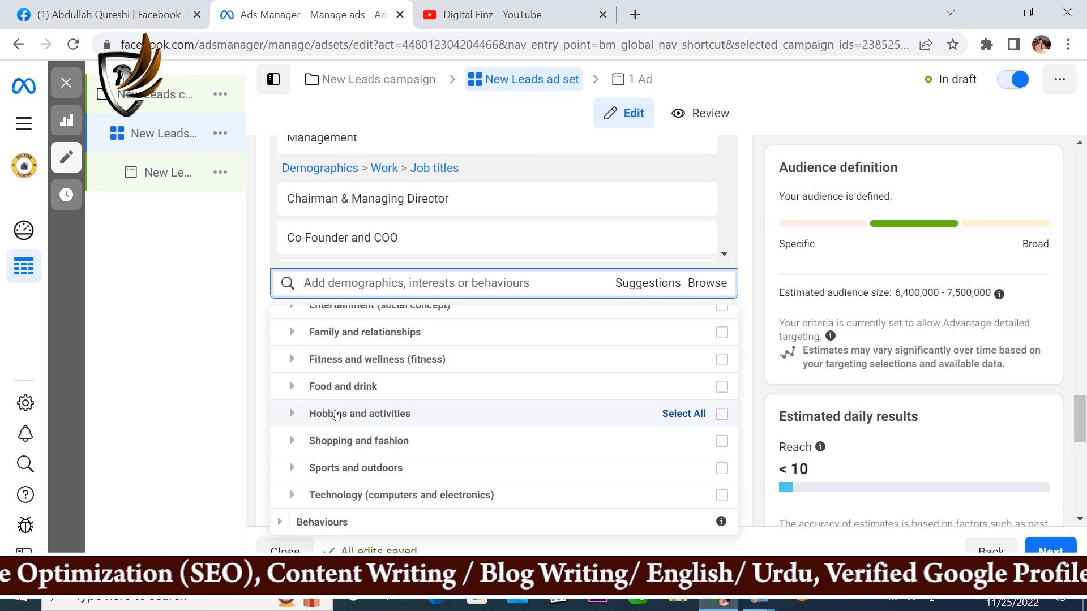
scroll(335, 444, up, 2)
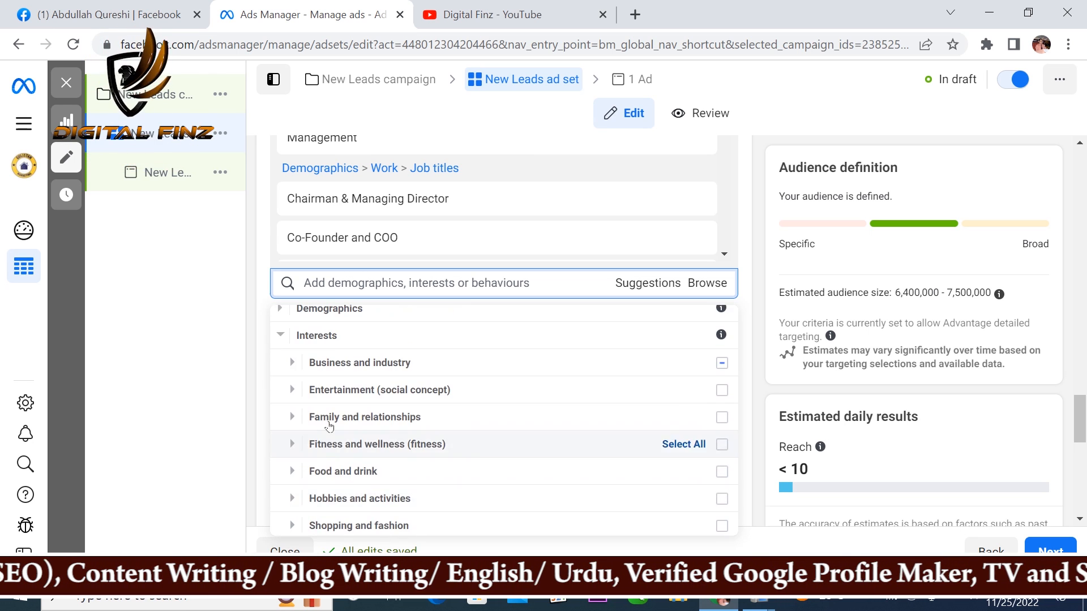
click(279, 338)
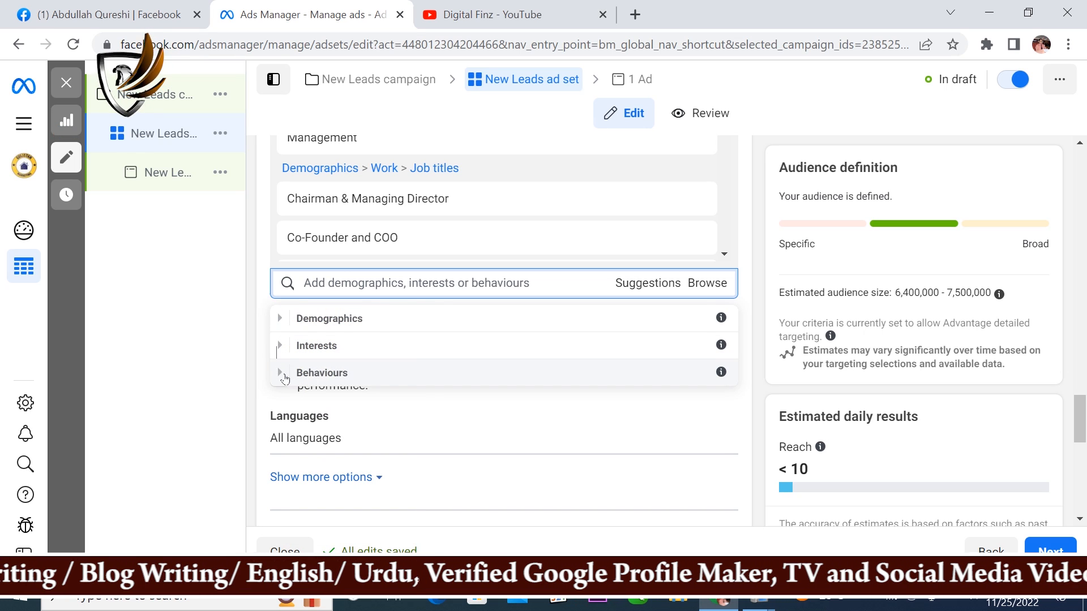
Step: Examine the Behaviours targeting categories, including the nested Behaviours group, and close the category browser
click(281, 375)
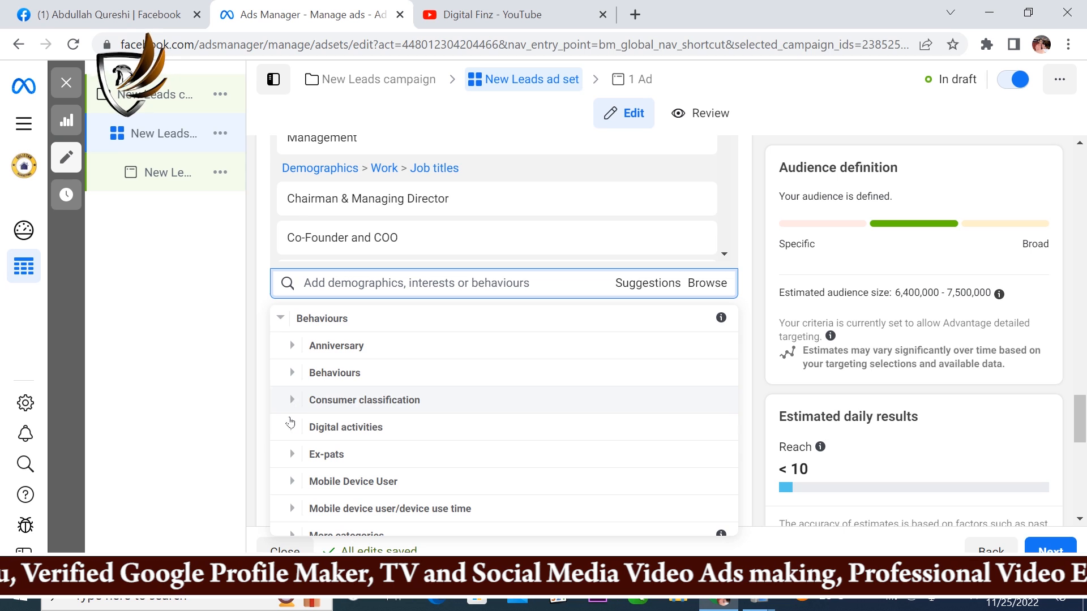
click(295, 374)
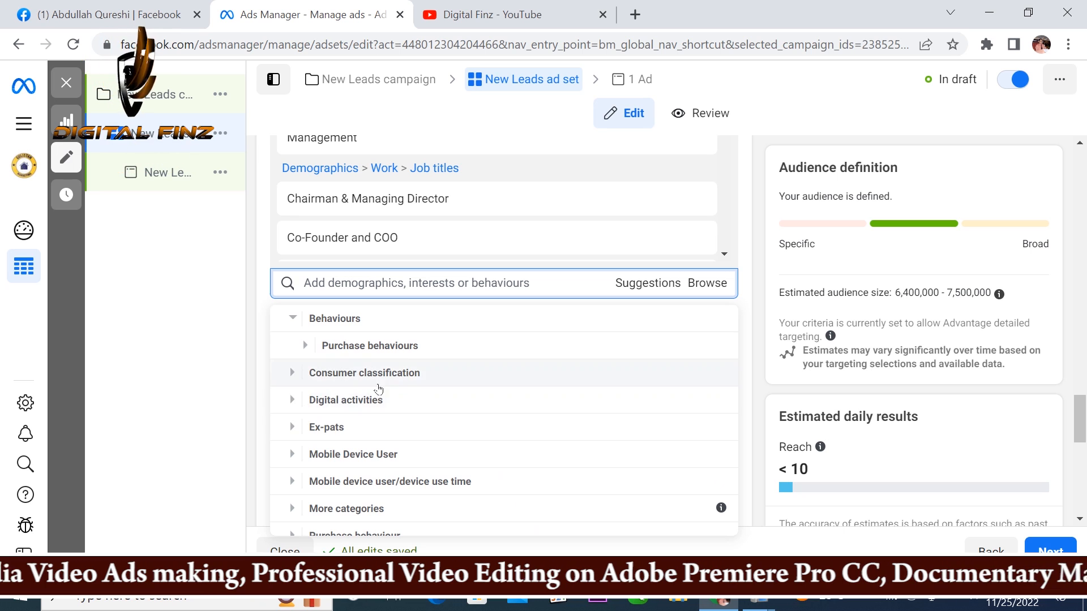
click(310, 320)
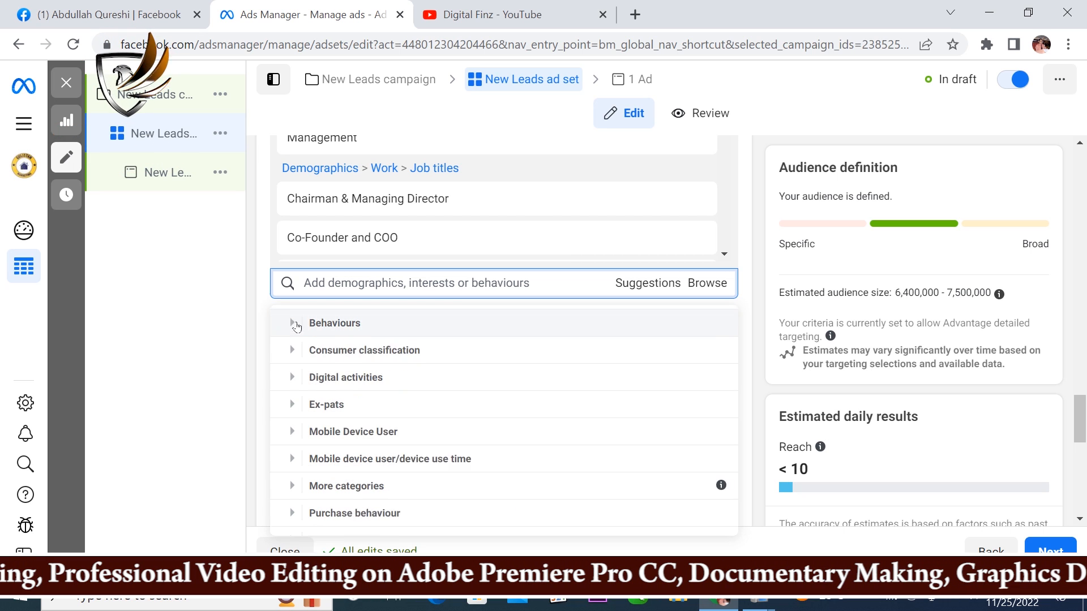
scroll(323, 441, down, 2)
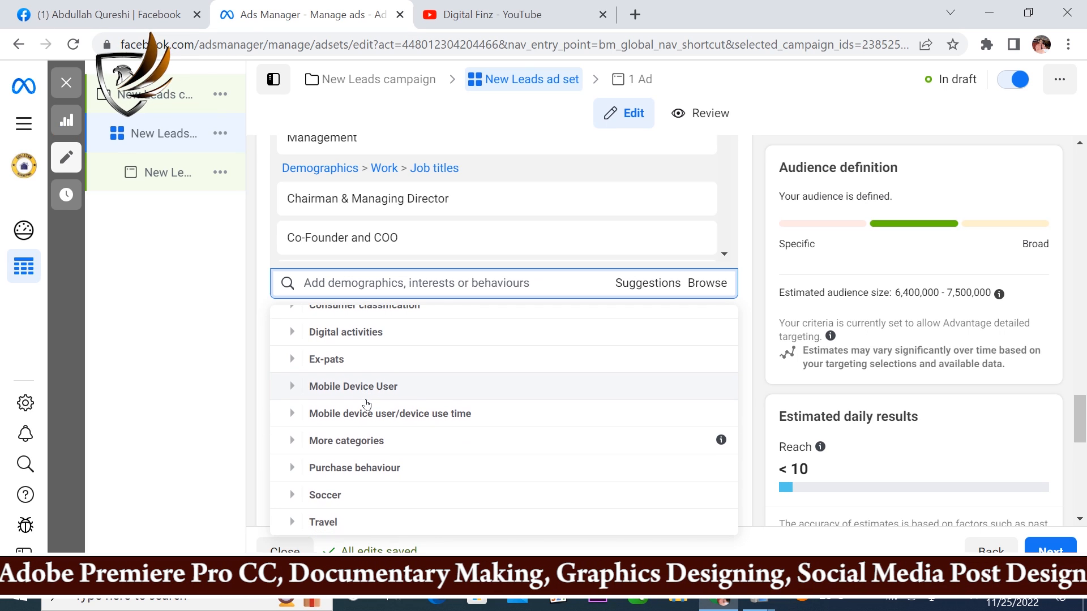
scroll(340, 422, up, 2)
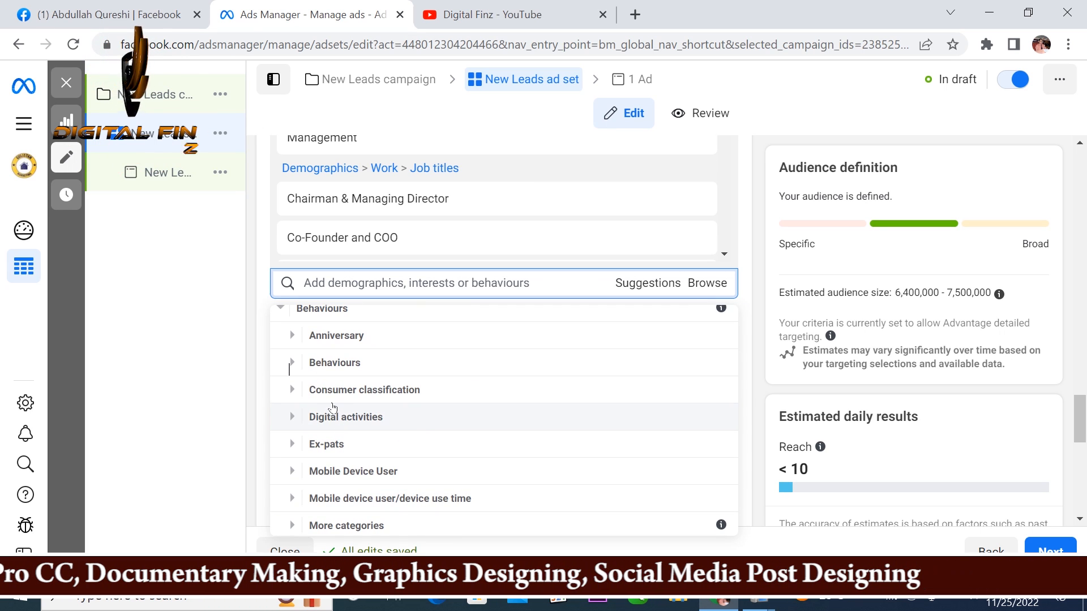
scroll(294, 422, up, 1)
click(278, 373)
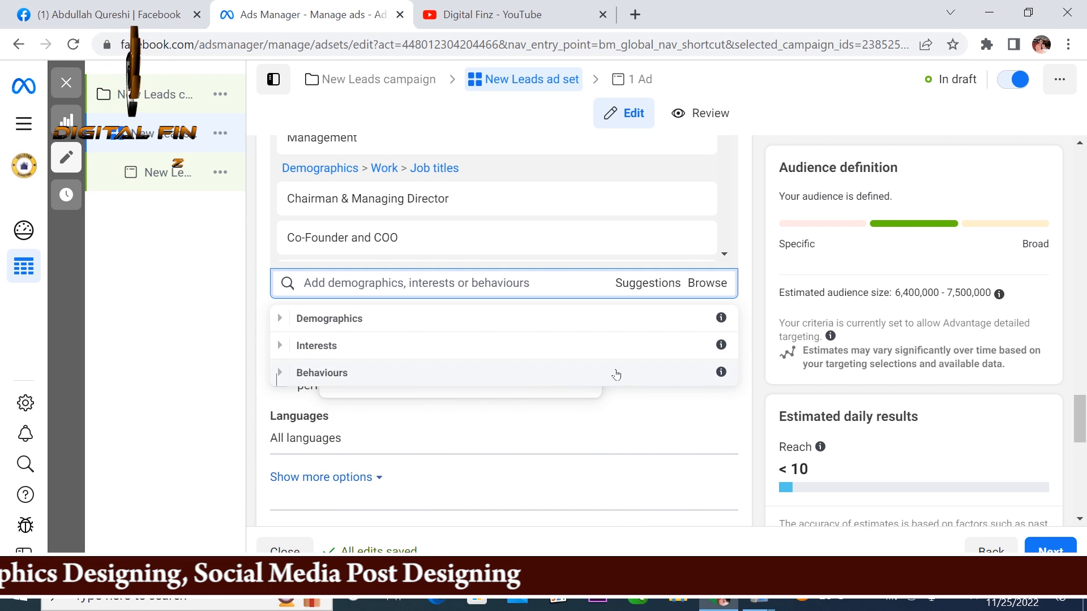
click(751, 243)
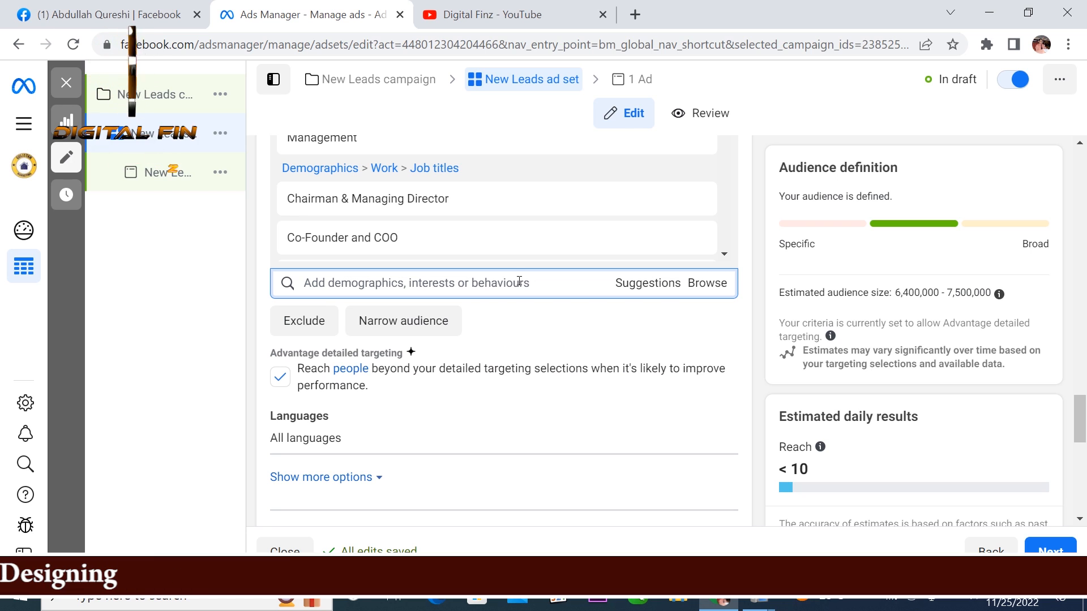
Step: Try Manual placements for the ad set and switch back to Advantage+ placements (Recommended)
mouse_move(737, 247)
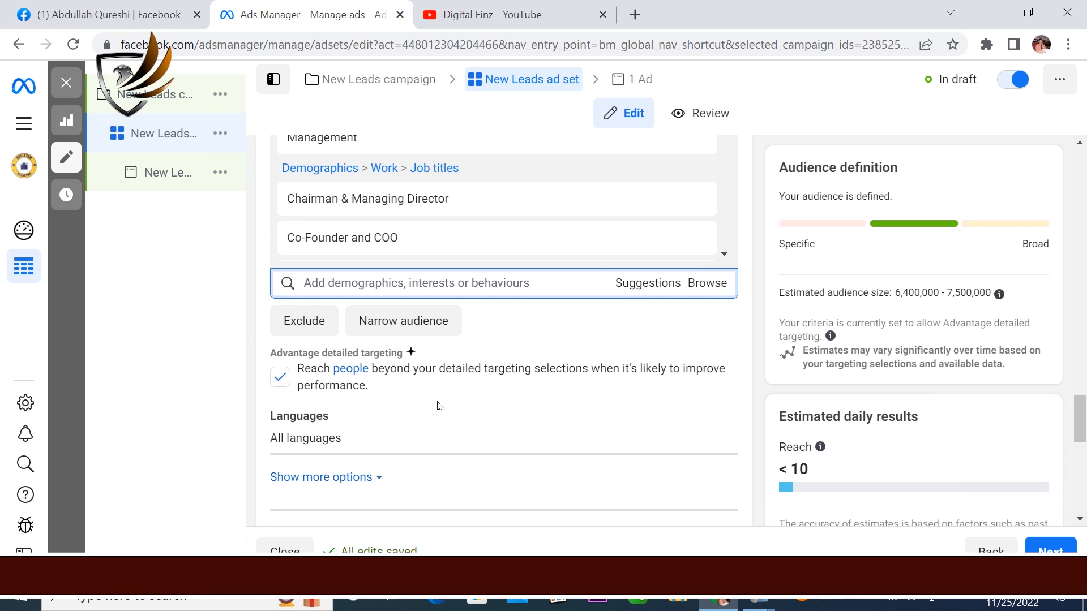
scroll(441, 402, down, 3)
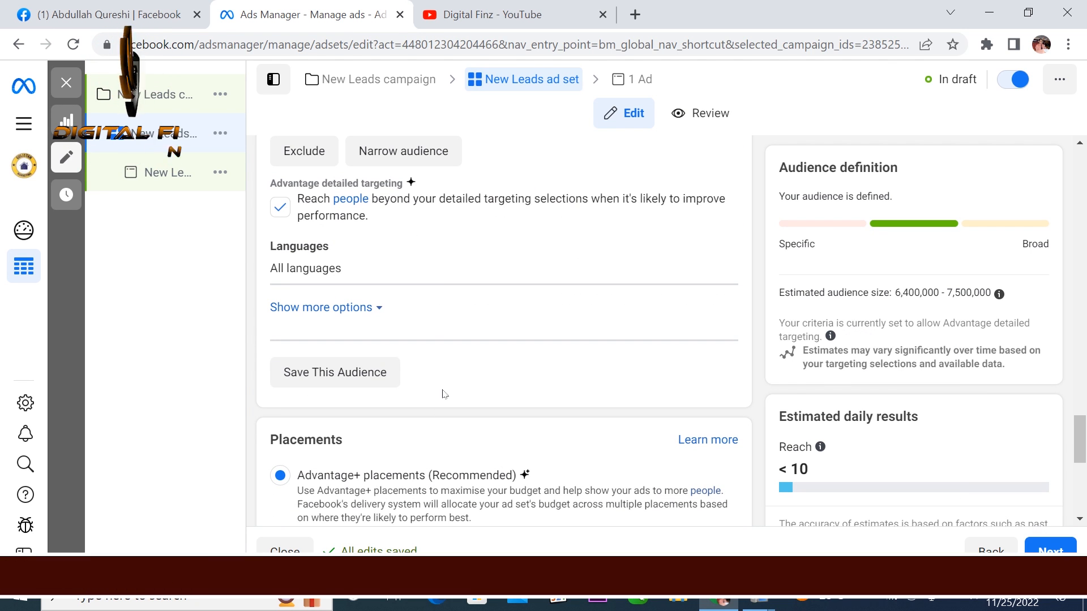
scroll(445, 385, down, 2)
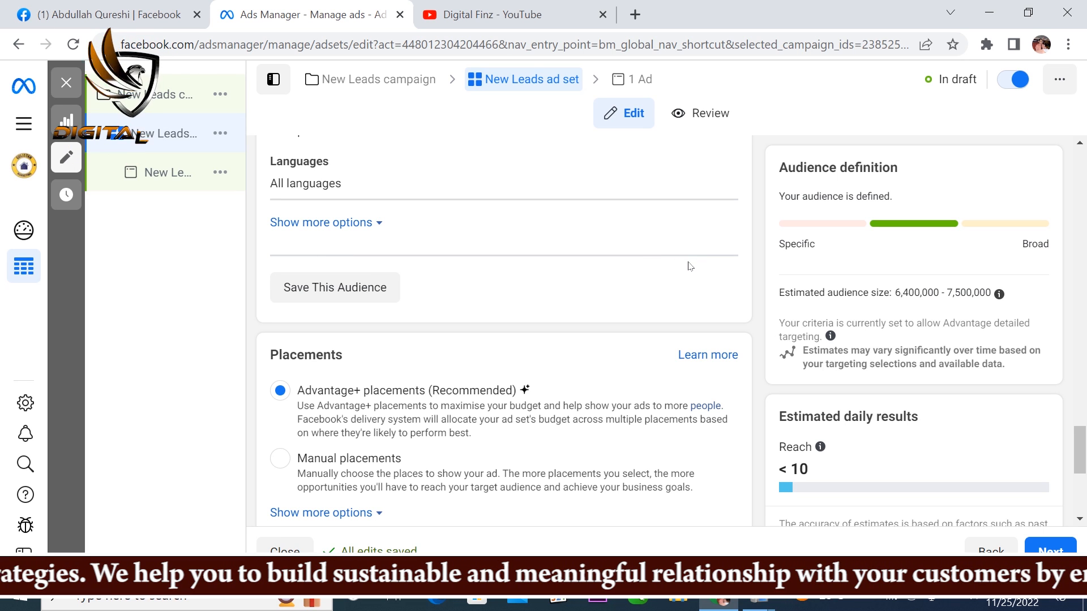
scroll(685, 267, down, 3)
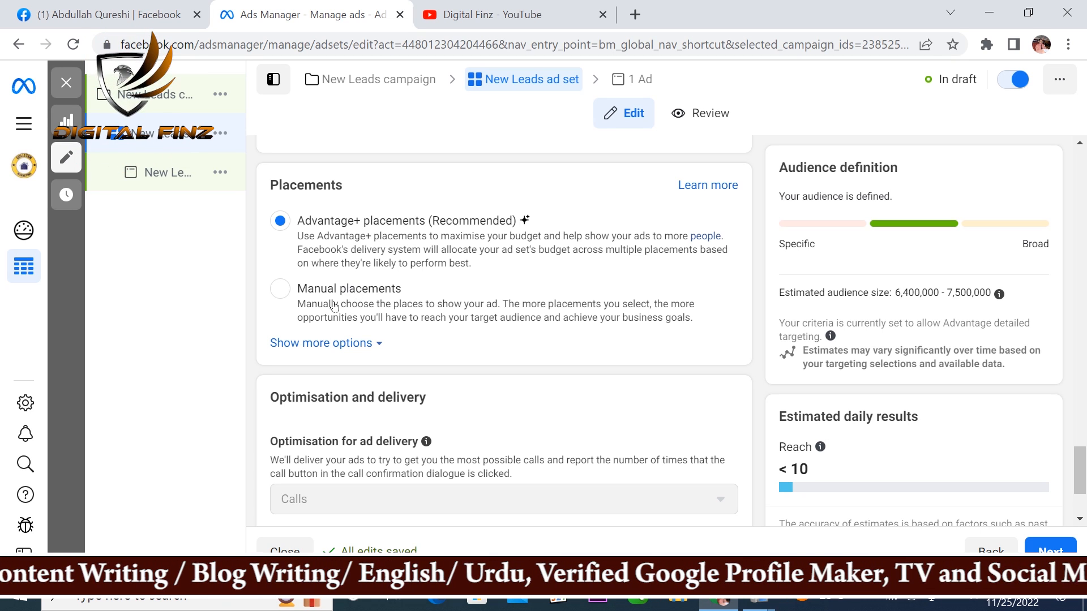
click(280, 288)
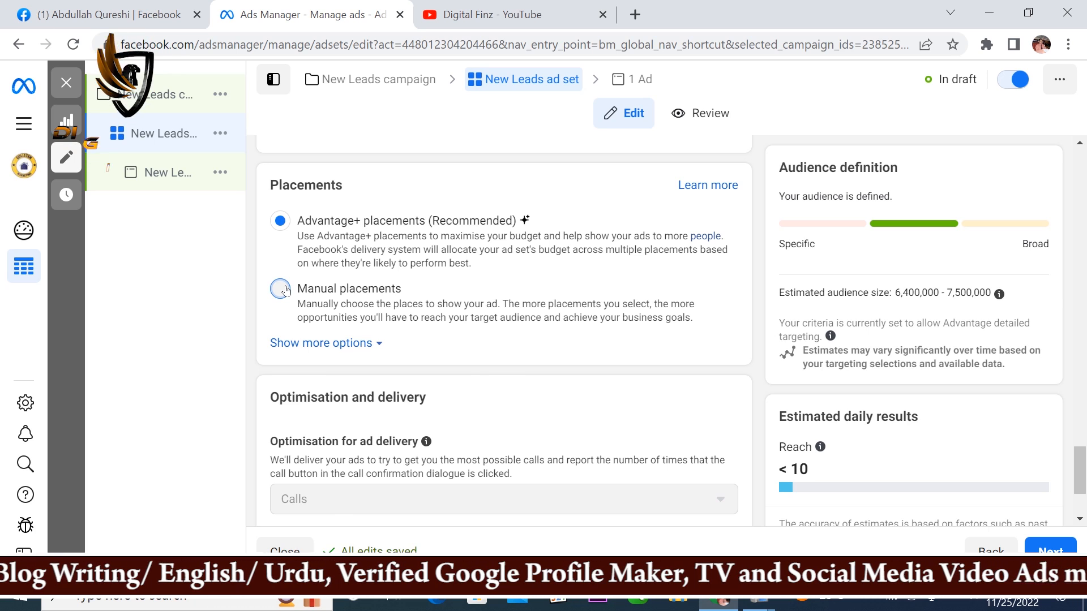
click(281, 223)
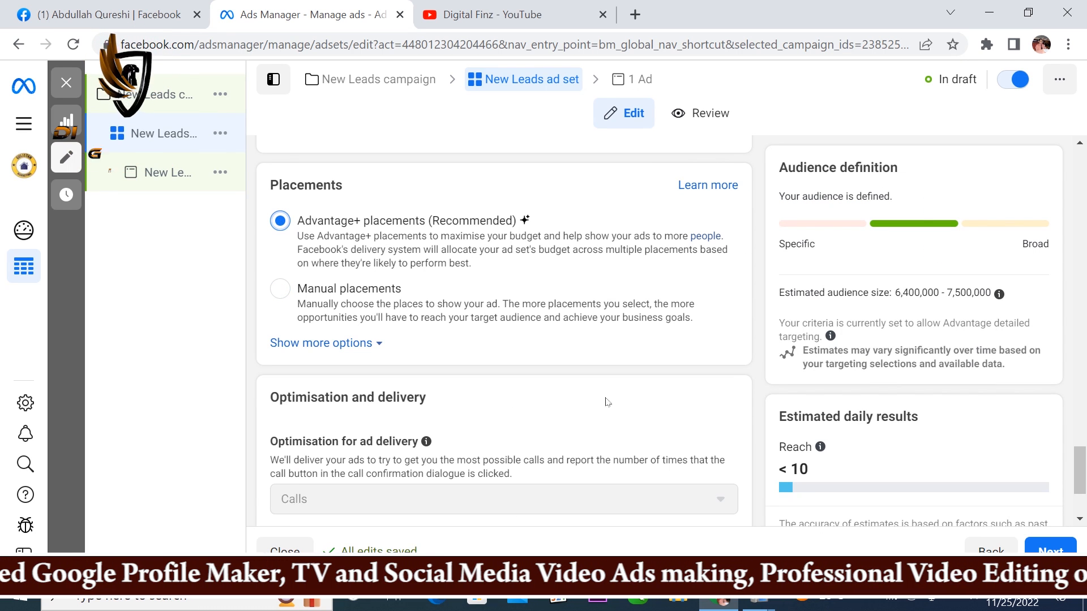
Step: Set the ad set to Manual placements and exclude the Instagram platform
click(281, 289)
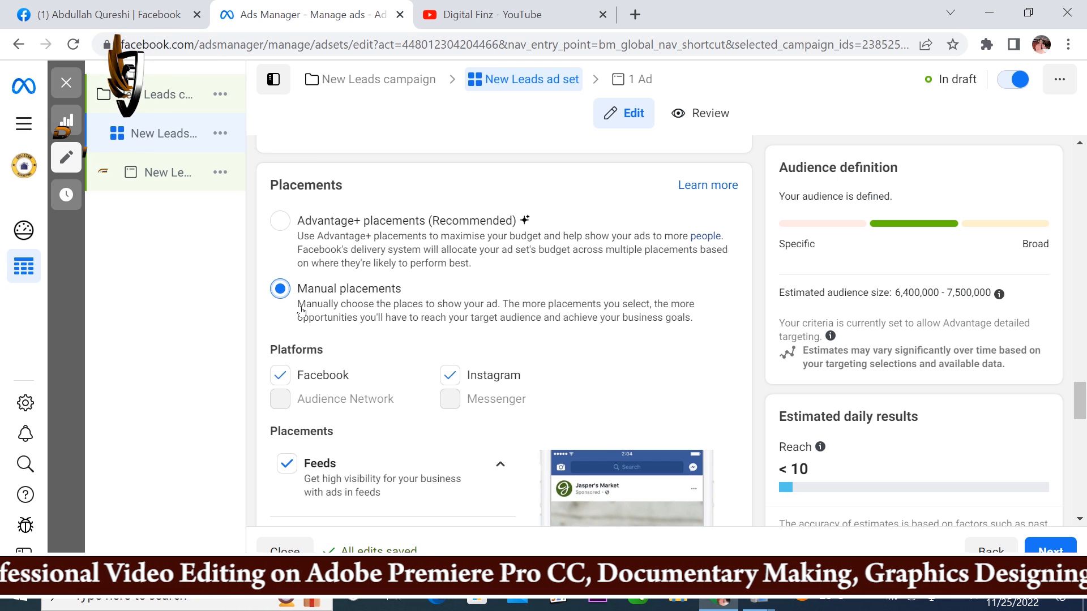
scroll(448, 398, down, 3)
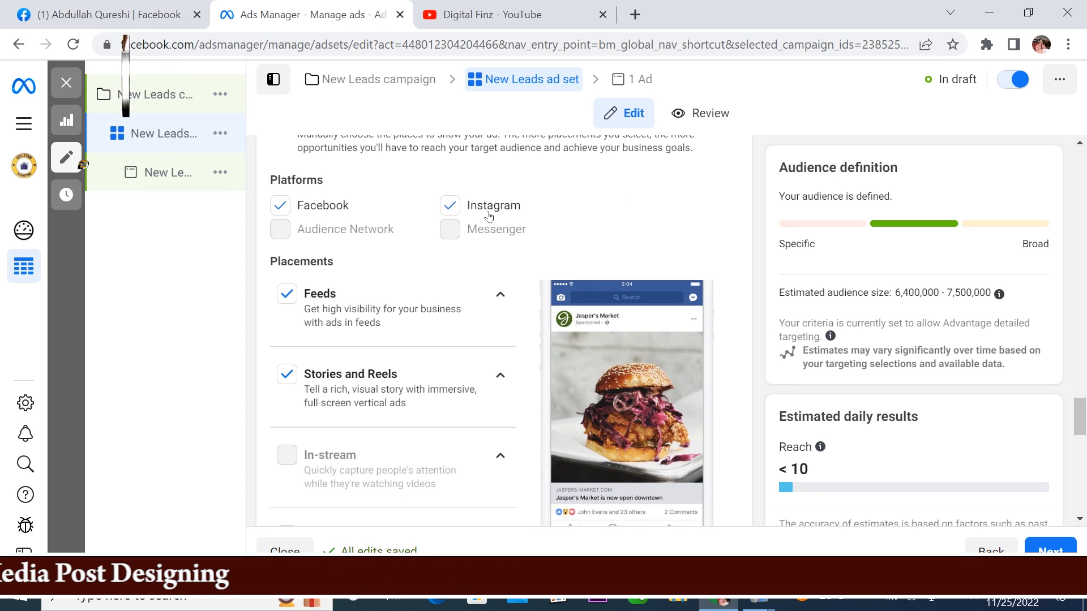
click(450, 207)
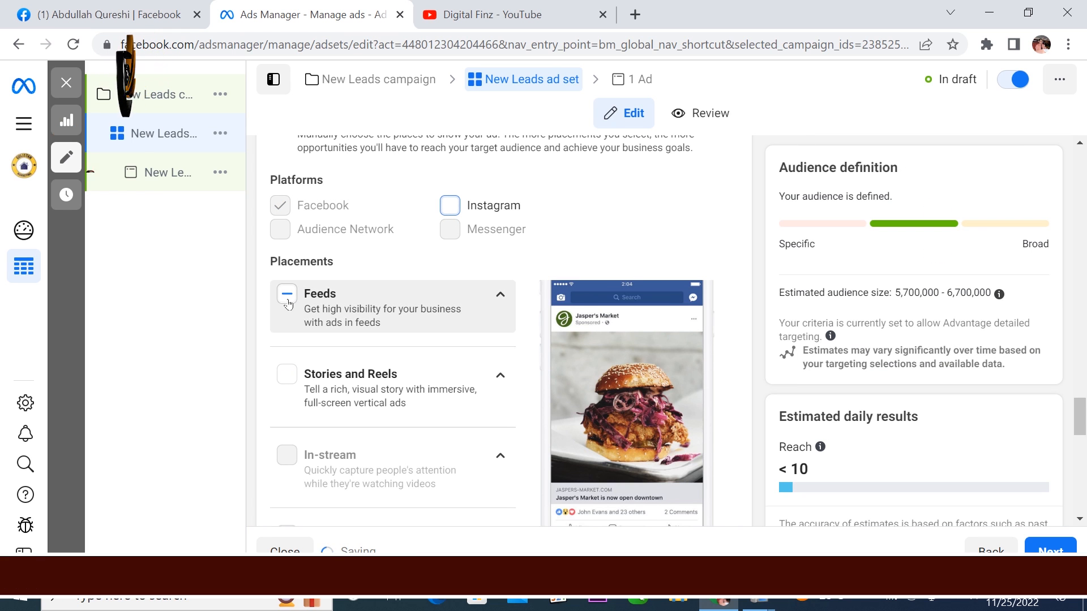
scroll(339, 416, down, 2)
scroll(322, 359, up, 2)
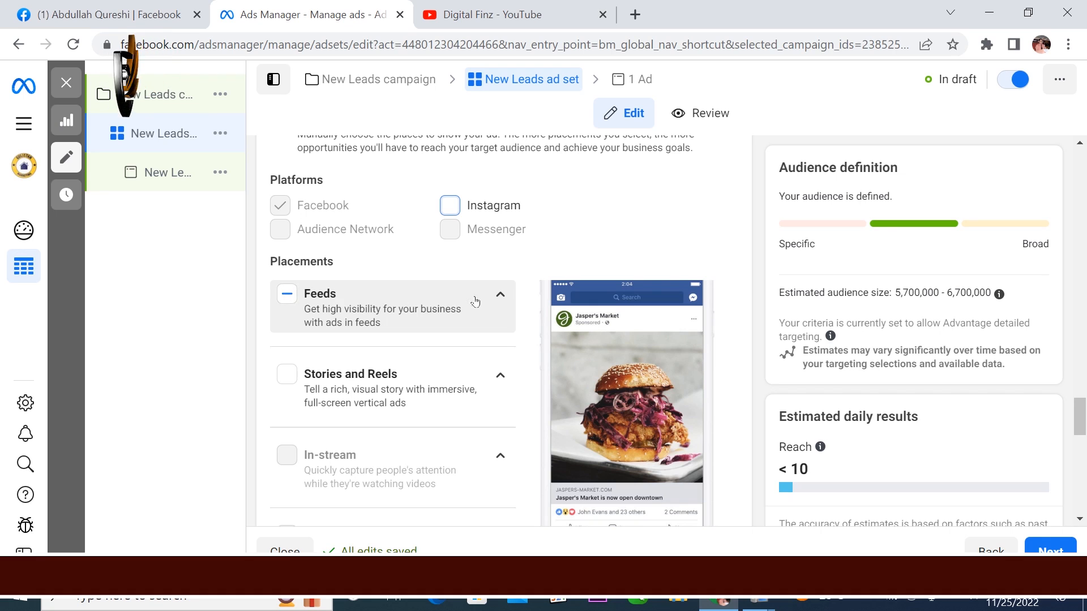
Step: Exclude Facebook Marketplace and Facebook video feeds from the Feeds placements, and deselect the Search placement
click(458, 303)
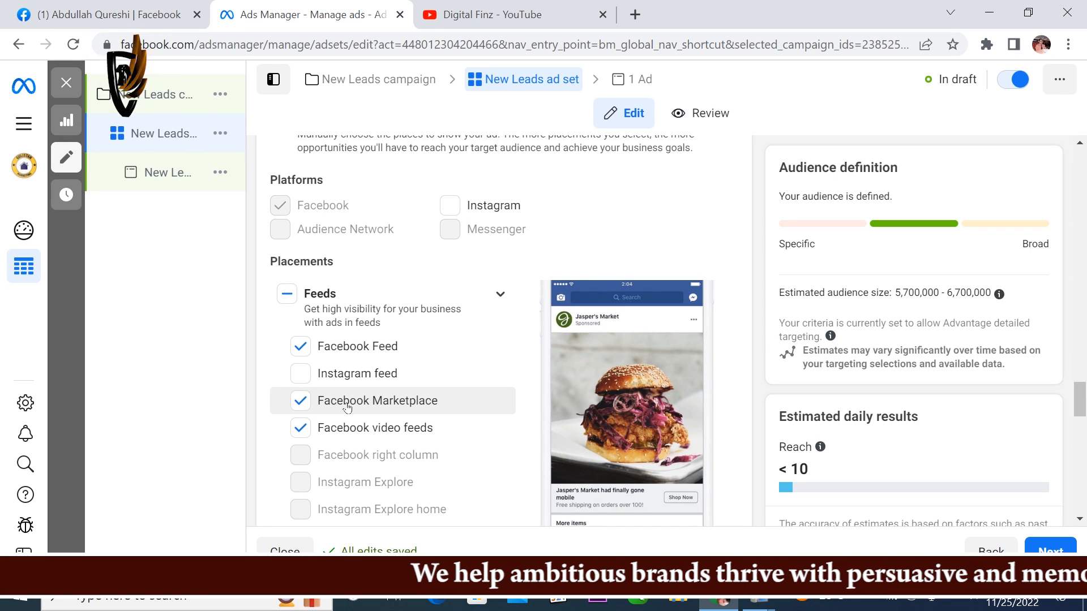
click(300, 428)
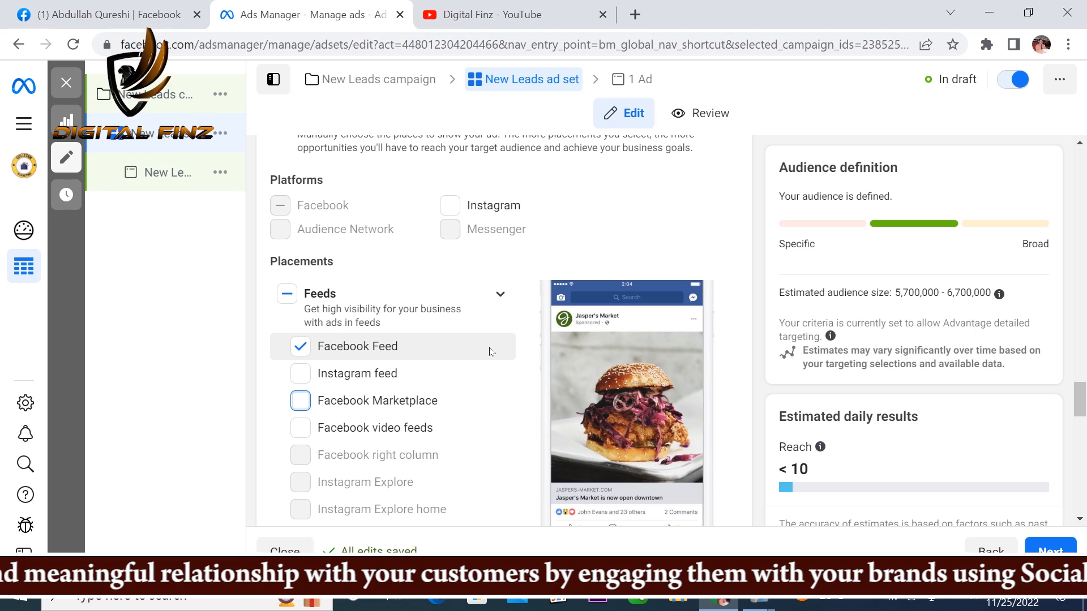
scroll(491, 351, down, 3)
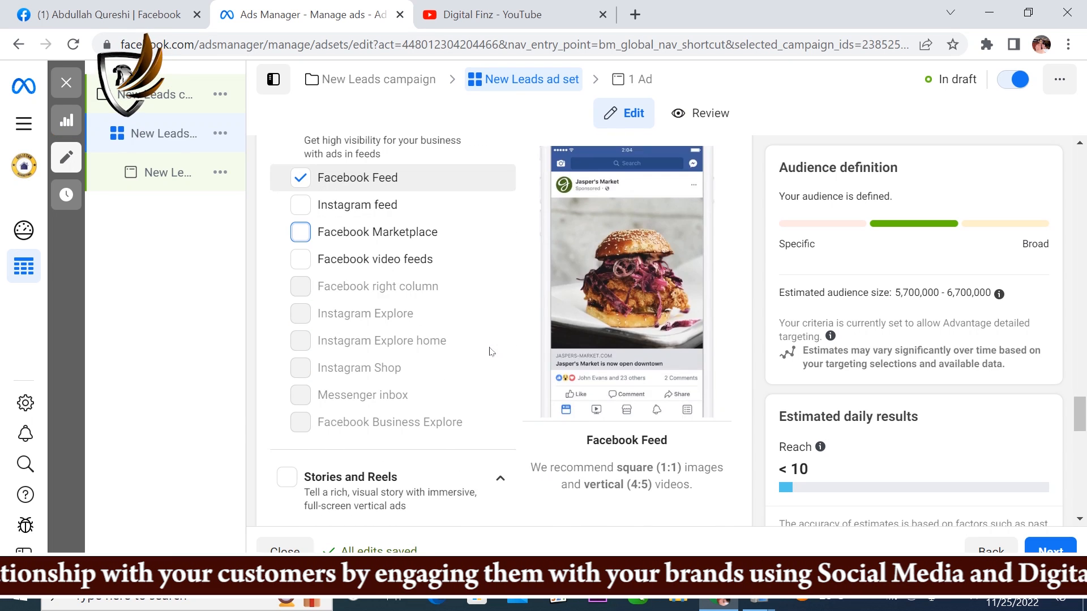
scroll(491, 351, down, 2)
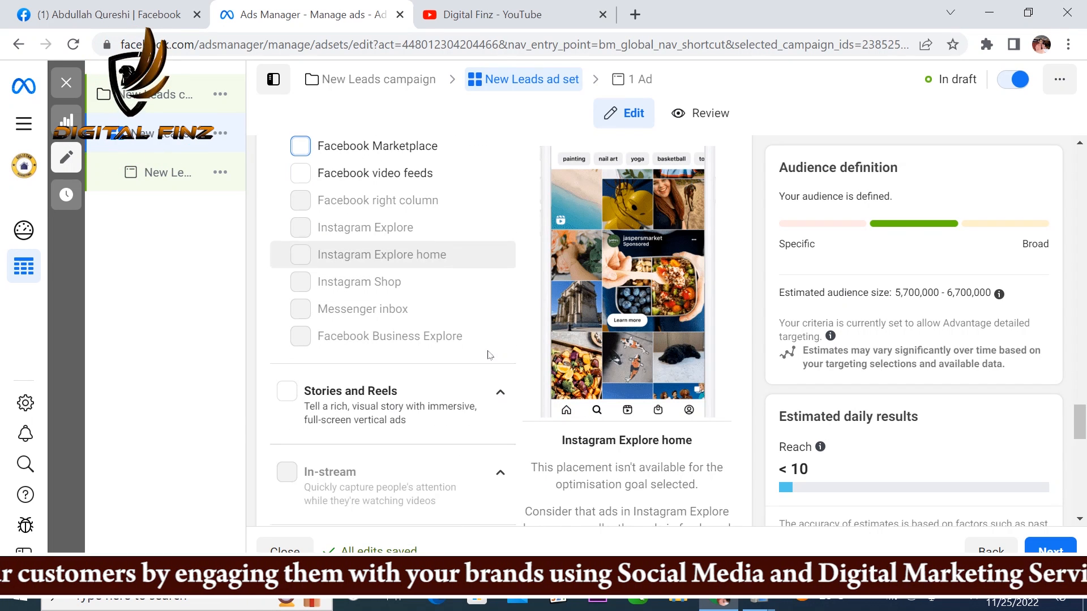
scroll(459, 386, down, 3)
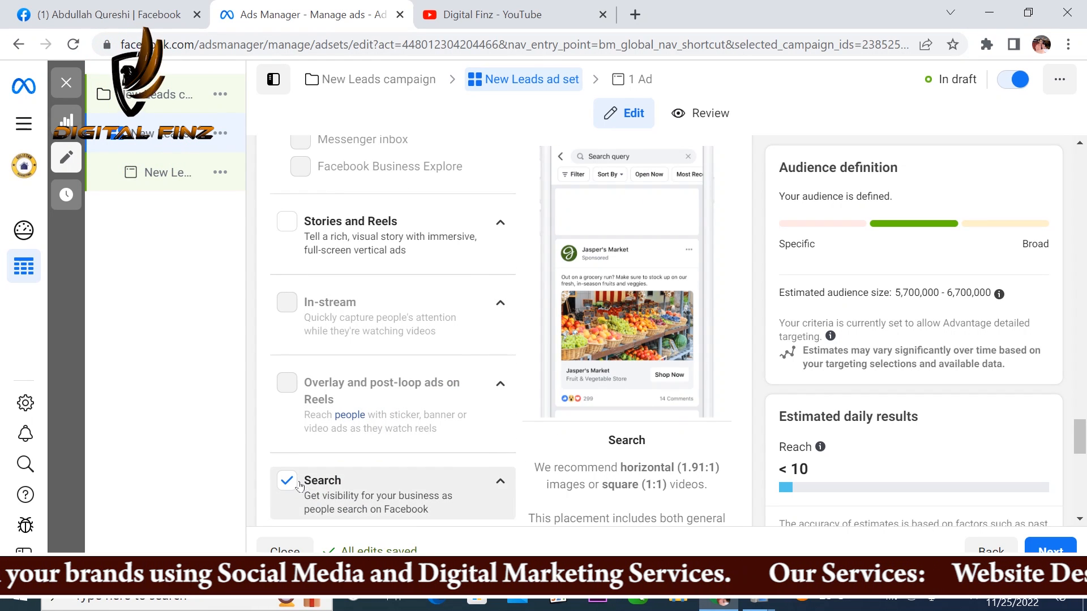
scroll(291, 479, down, 2)
click(287, 397)
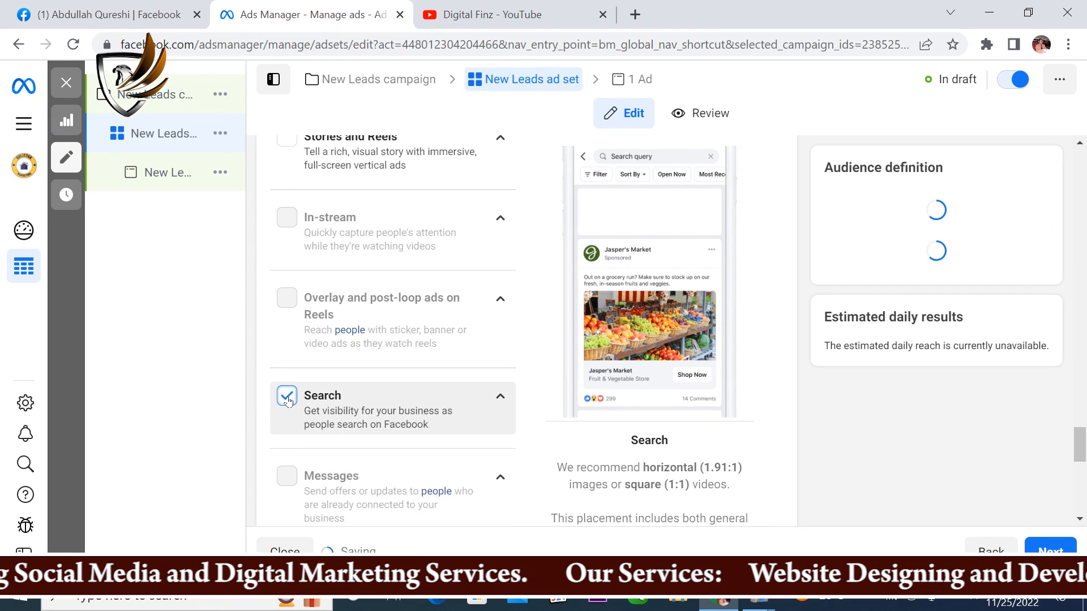
Step: Review the ad set's remaining placement groups and its Optimisation and delivery settings
scroll(447, 385, down, 3)
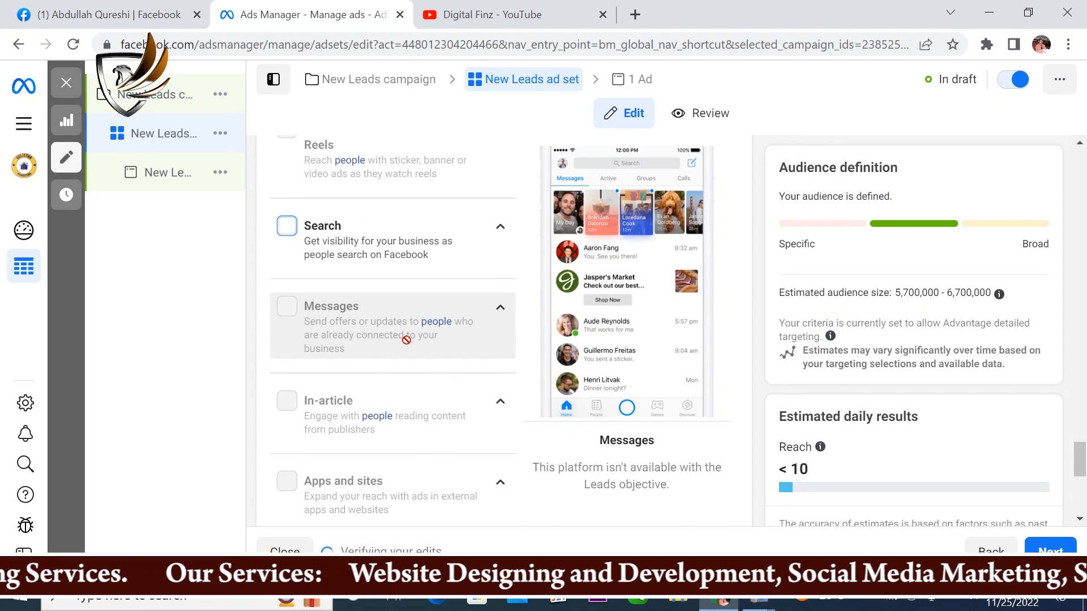
scroll(465, 413, down, 3)
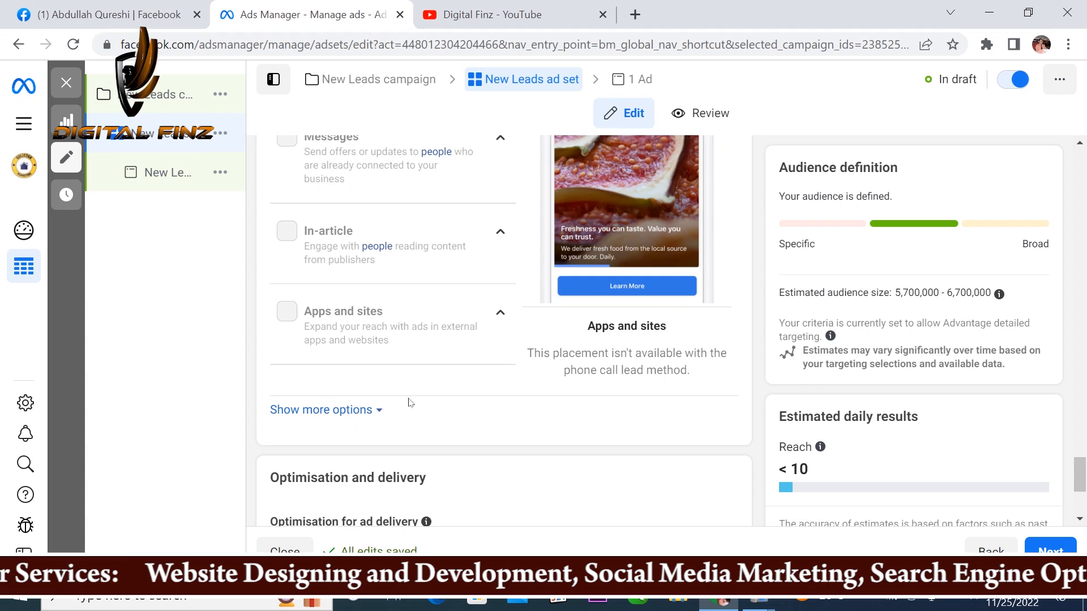
scroll(533, 347, up, 8)
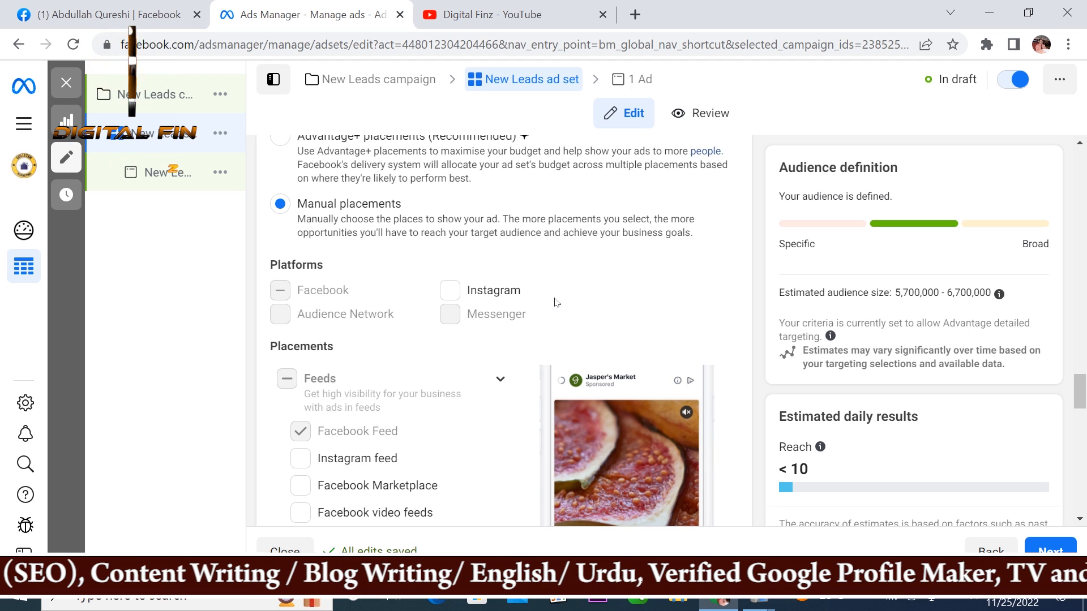
scroll(553, 303, down, 2)
scroll(553, 306, down, 13)
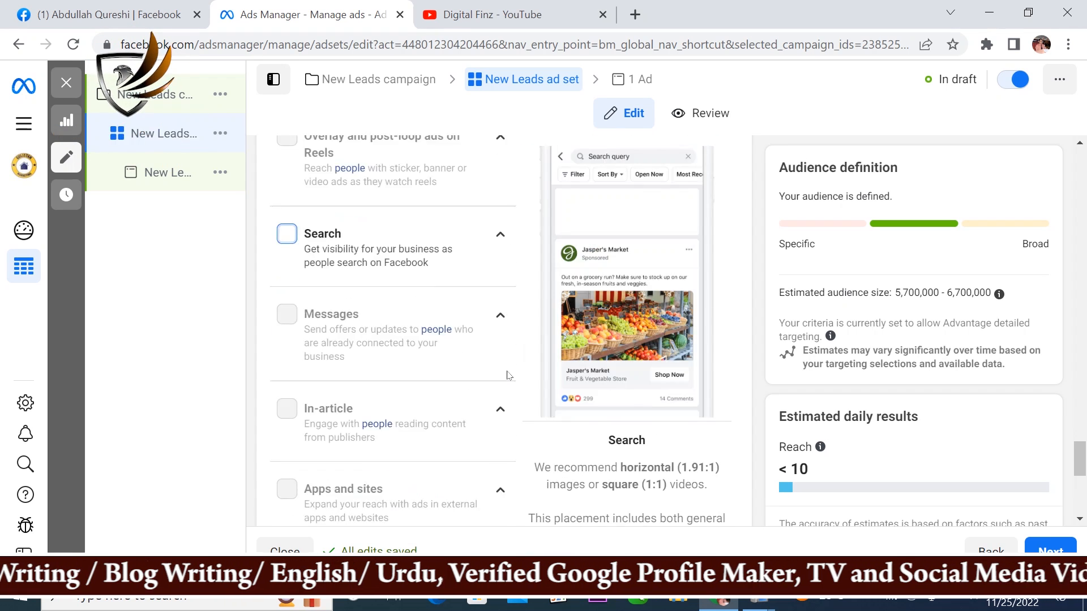
scroll(507, 375, down, 4)
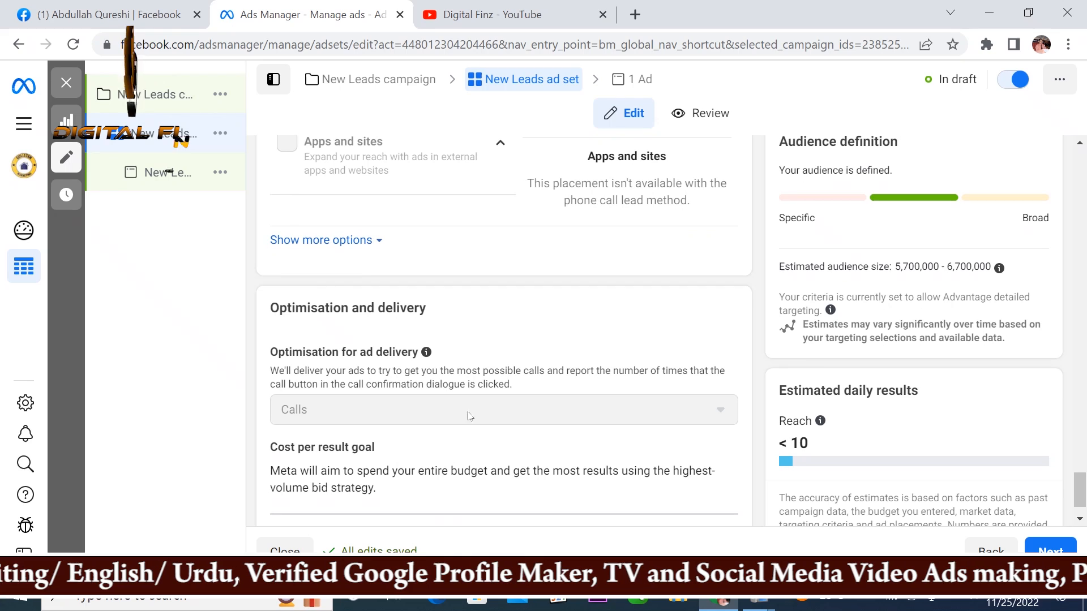
scroll(719, 433, down, 1)
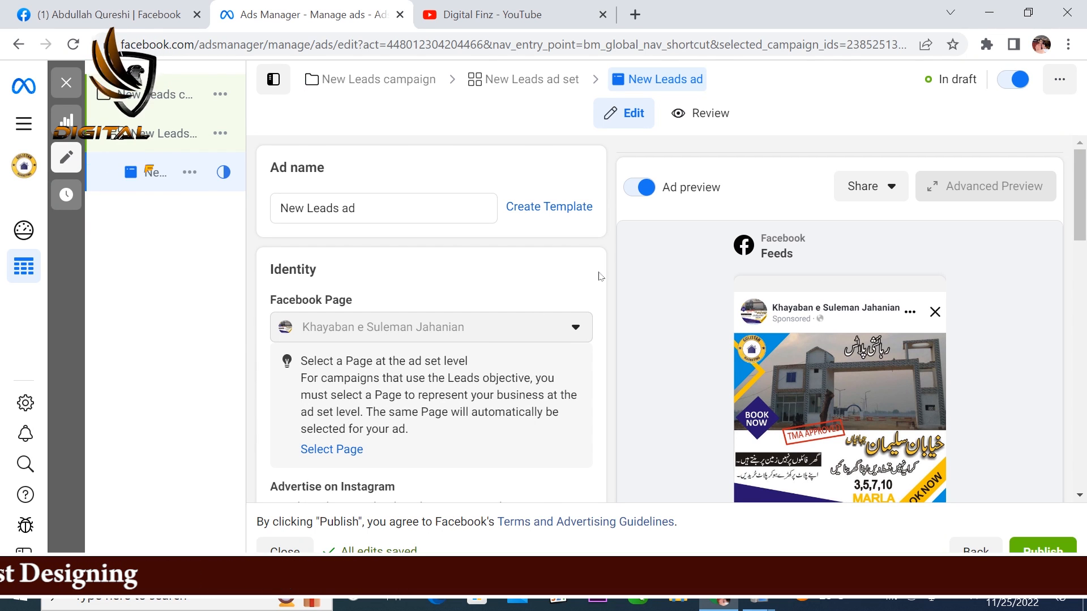
Step: Review the New Leads ad's name, identity, Instagram advertising and format settings down to the ad creative
scroll(541, 291, down, 2)
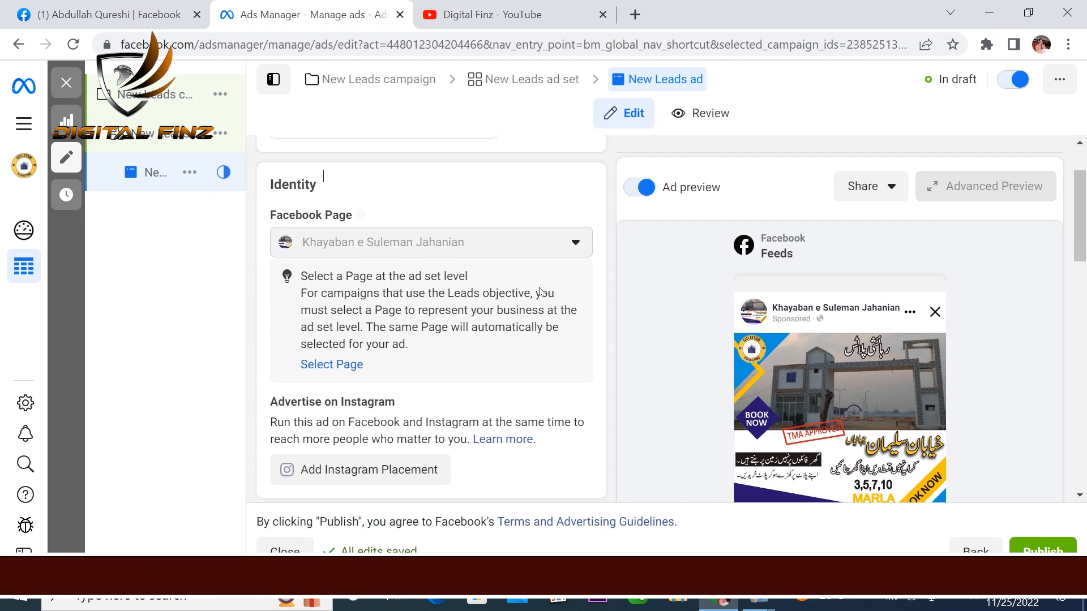
scroll(423, 268, up, 2)
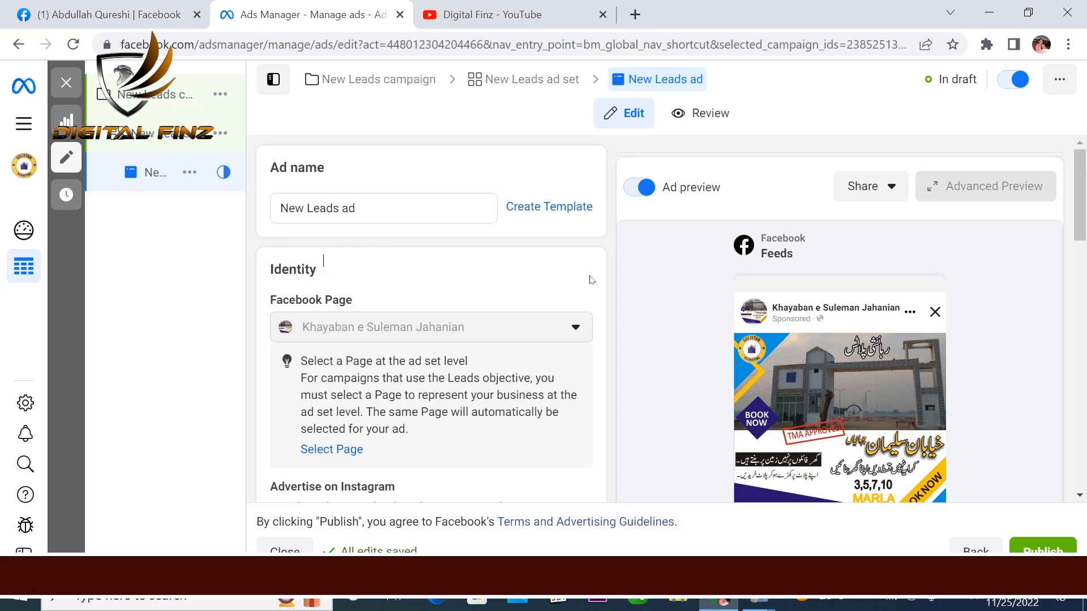
scroll(605, 322, down, 4)
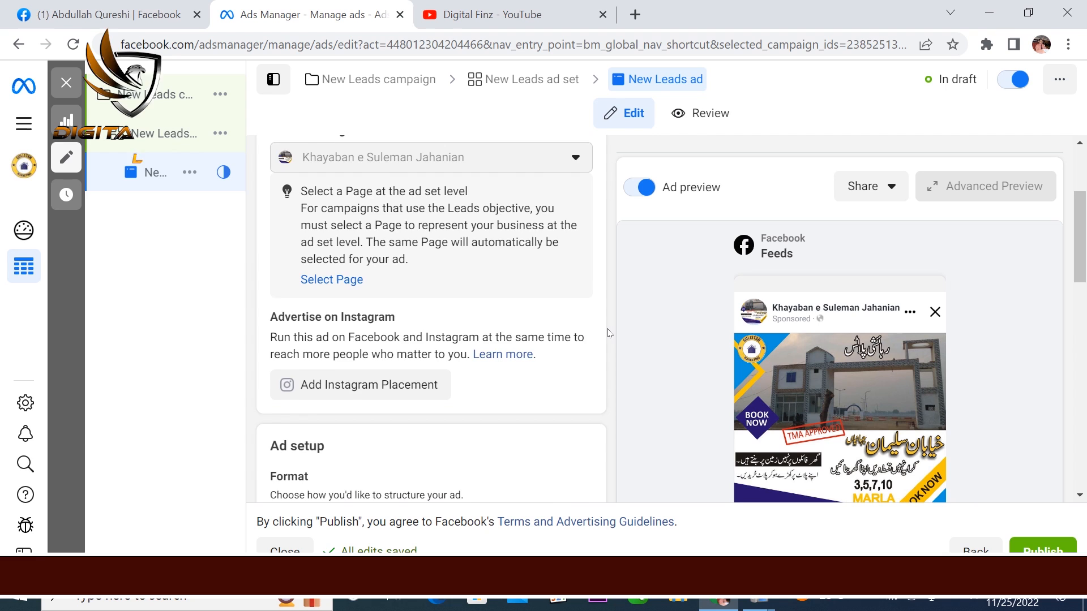
scroll(607, 333, down, 3)
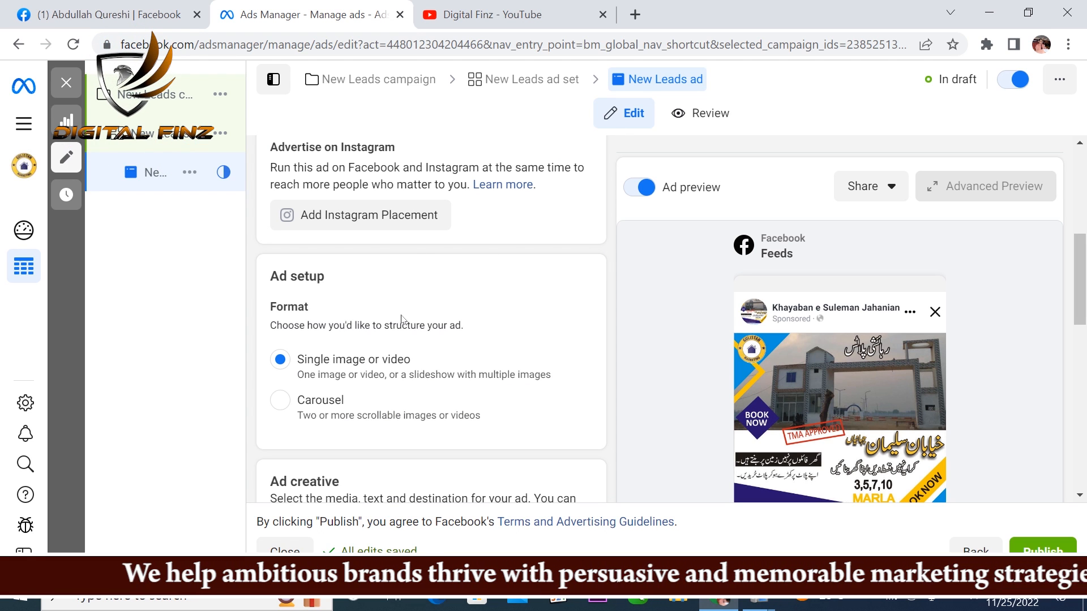
scroll(403, 317, down, 1)
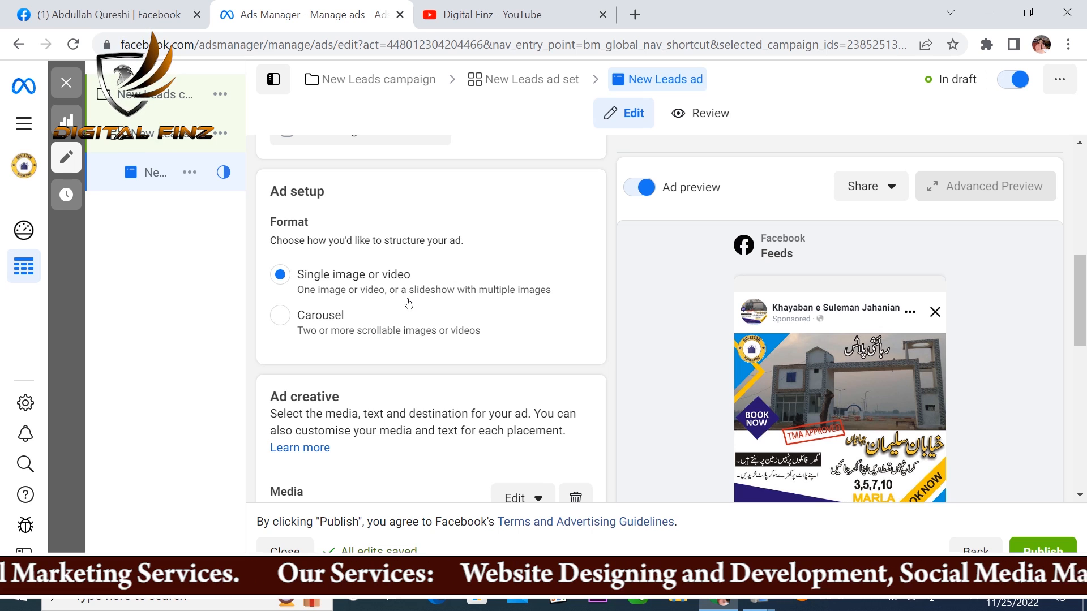
scroll(589, 303, down, 3)
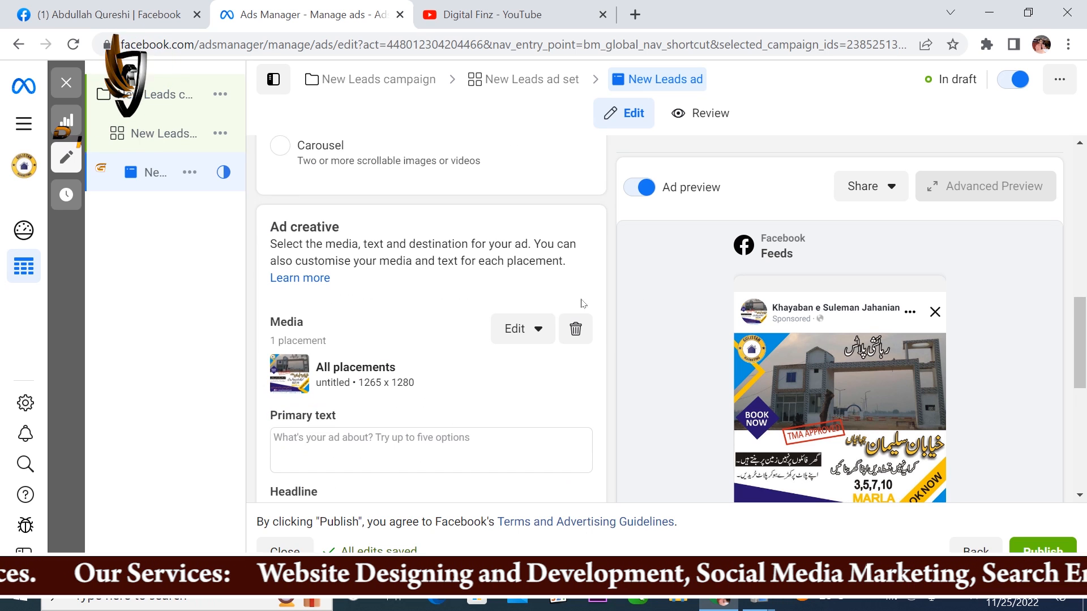
Step: Replace the ad's existing image with khayaban e suleman jahanian.jpg from the account images, keeping the original crop, and dismiss the creative recommendation
mouse_move(311, 323)
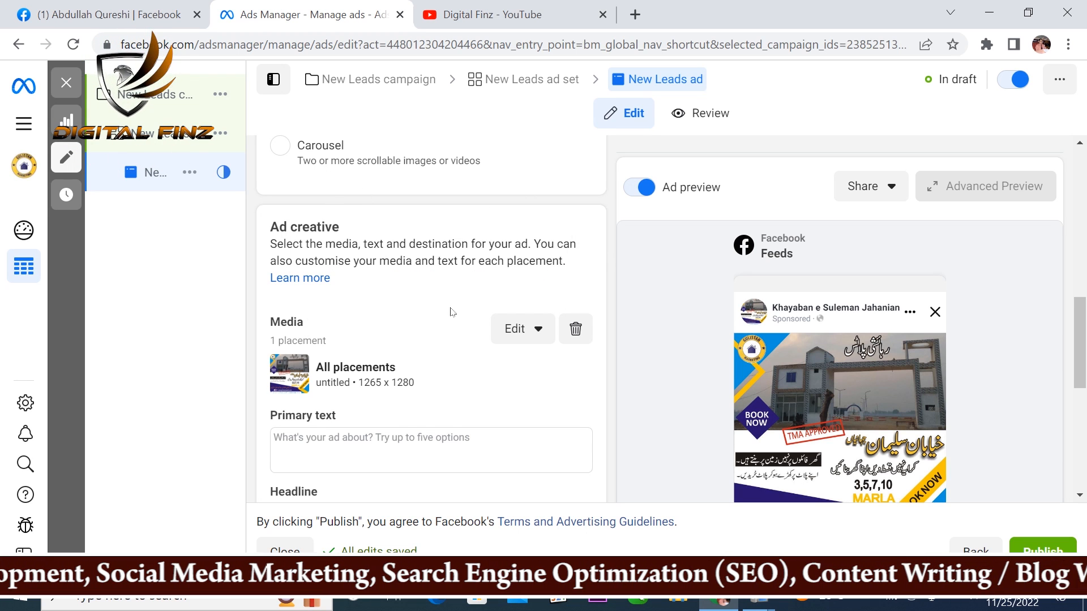
click(575, 329)
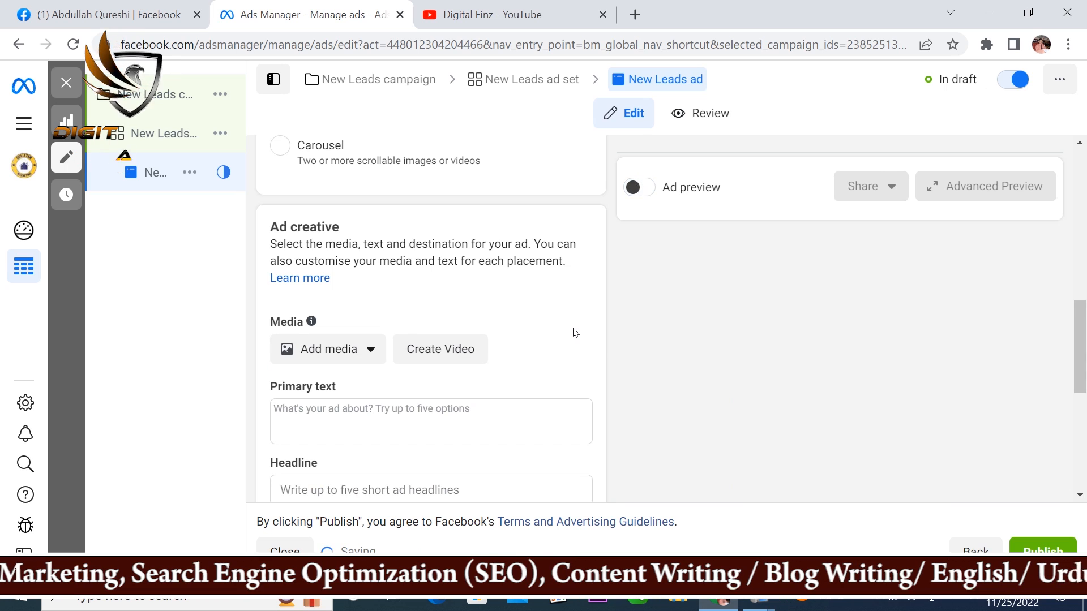
click(369, 353)
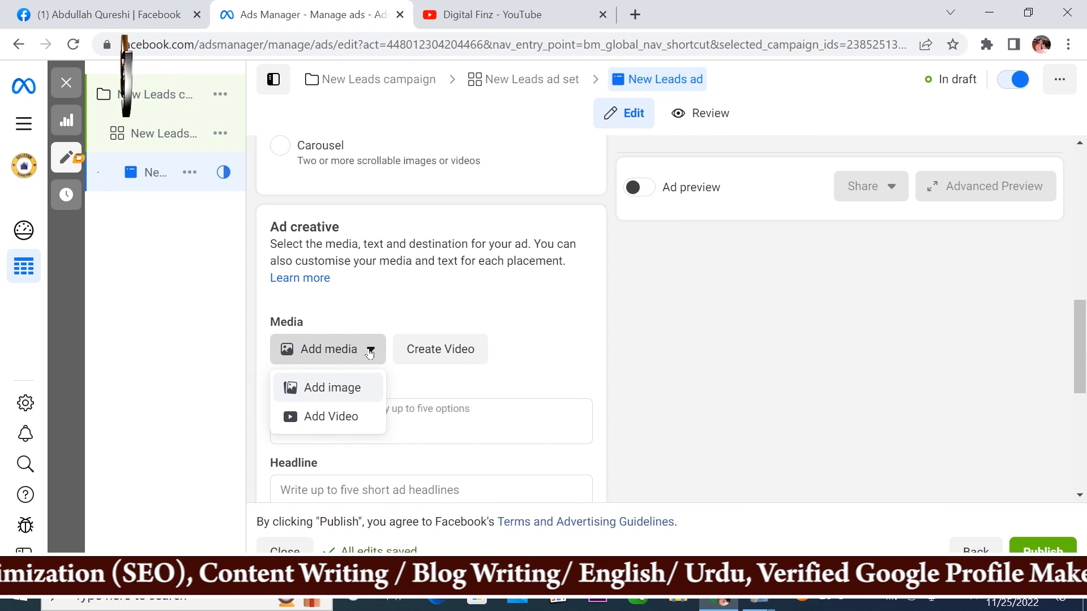
click(339, 389)
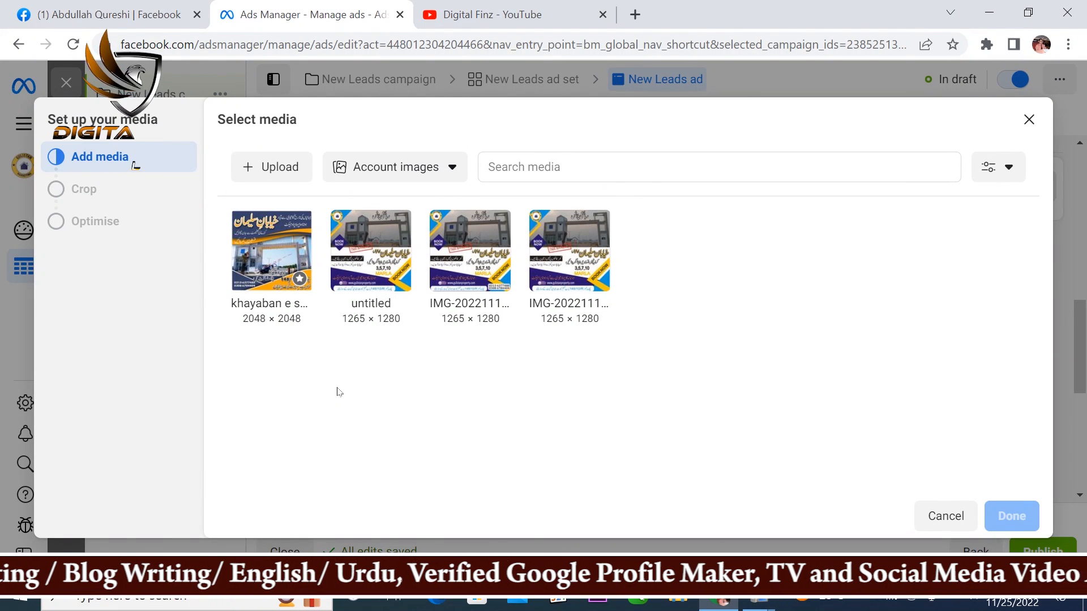
click(272, 251)
click(1012, 517)
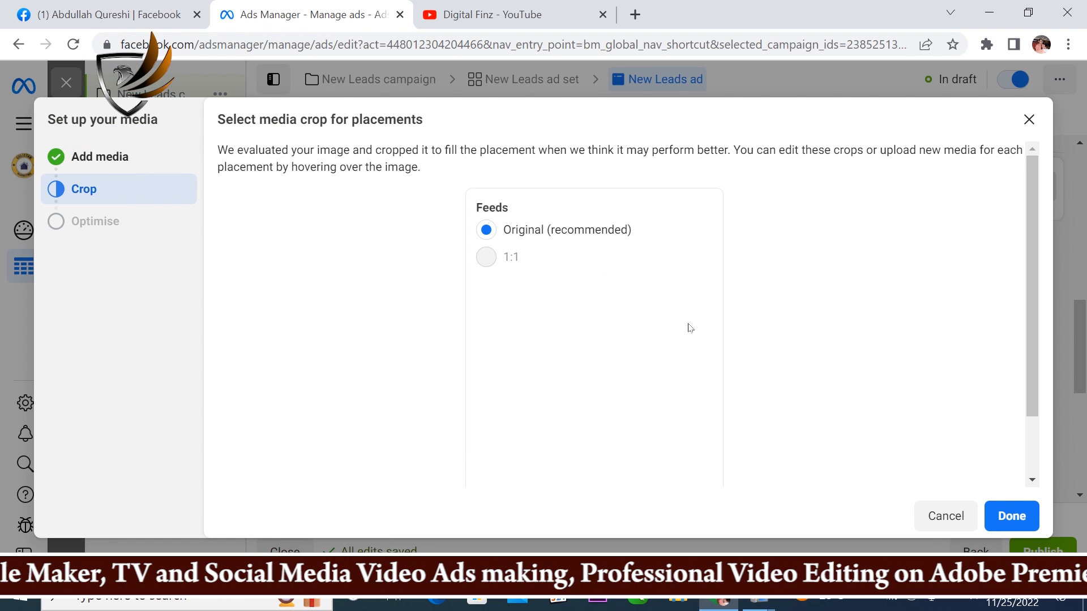
click(1013, 515)
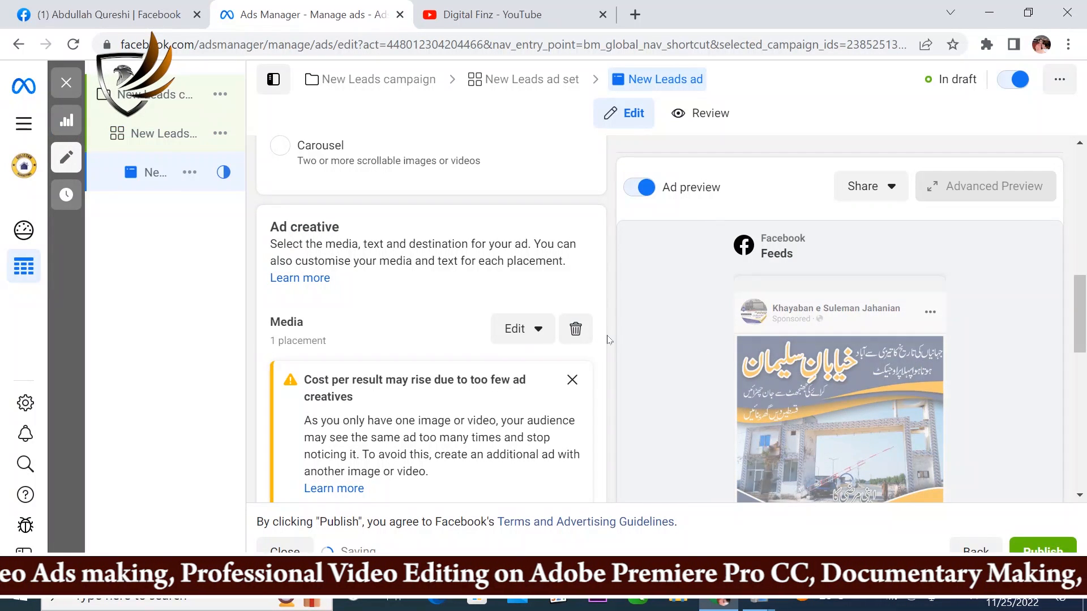
scroll(594, 305, down, 3)
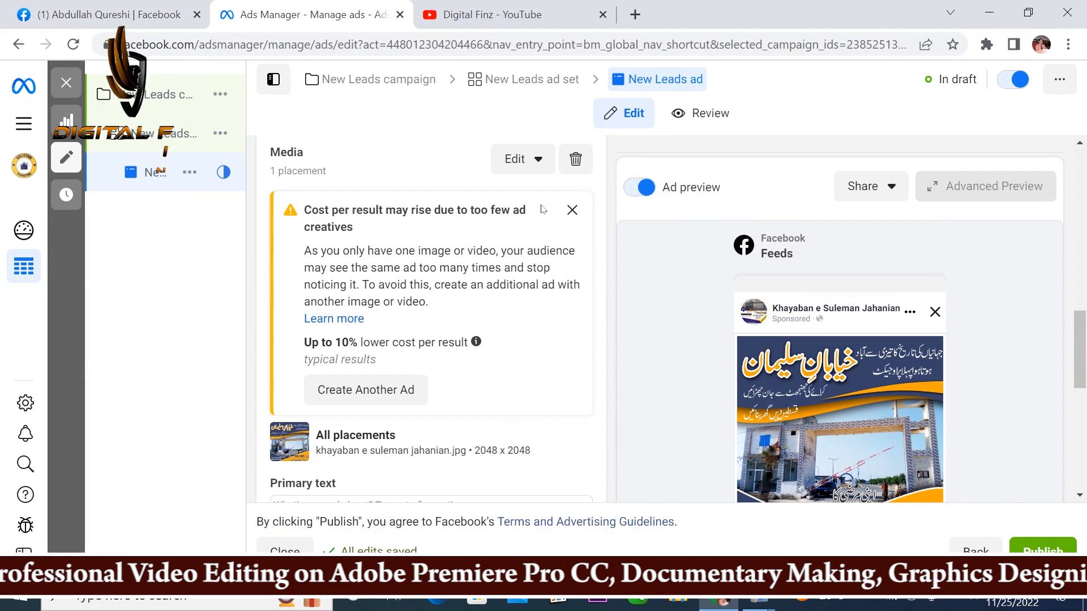
click(573, 210)
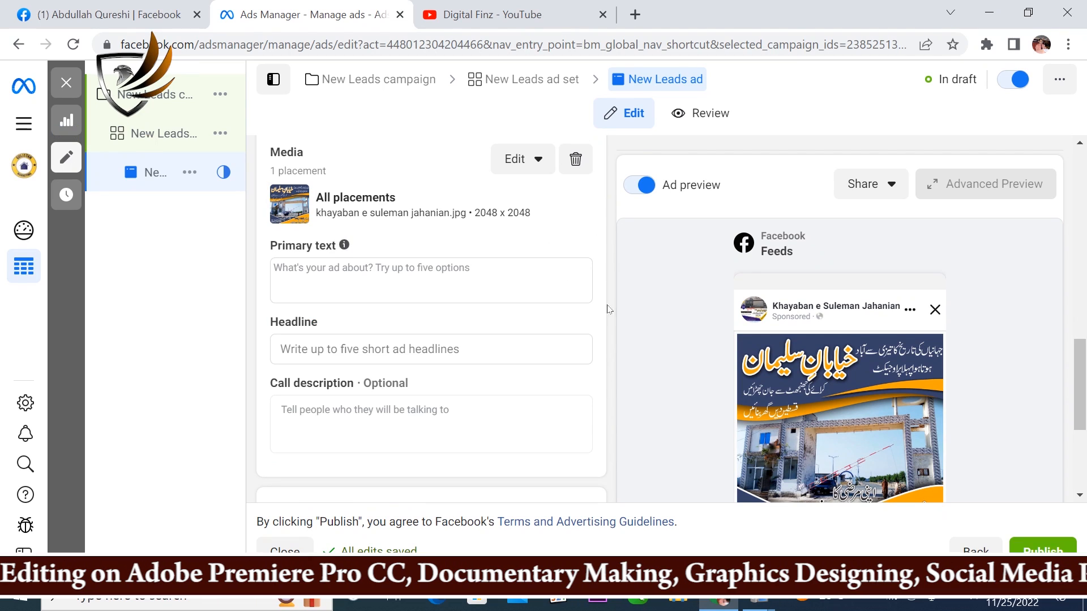